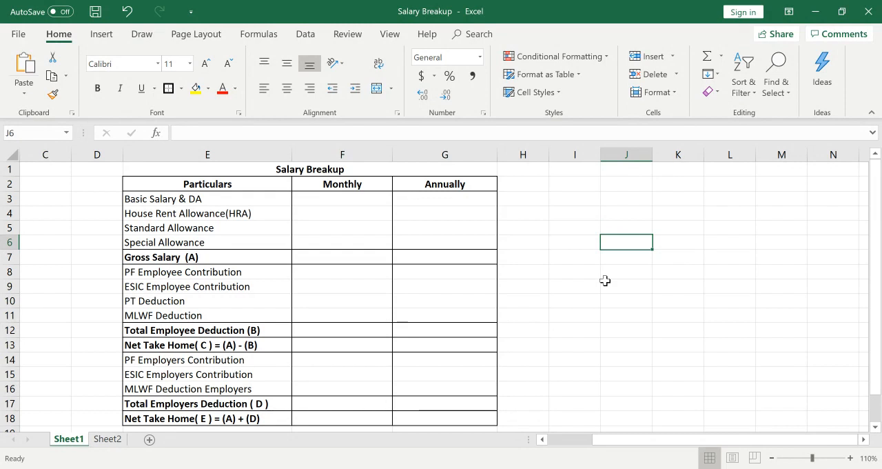
Review the Salary Breakup table's particulars and its Monthly and Annually columns, from Basic Salary & DA to the net take-home rows.
key("Up")
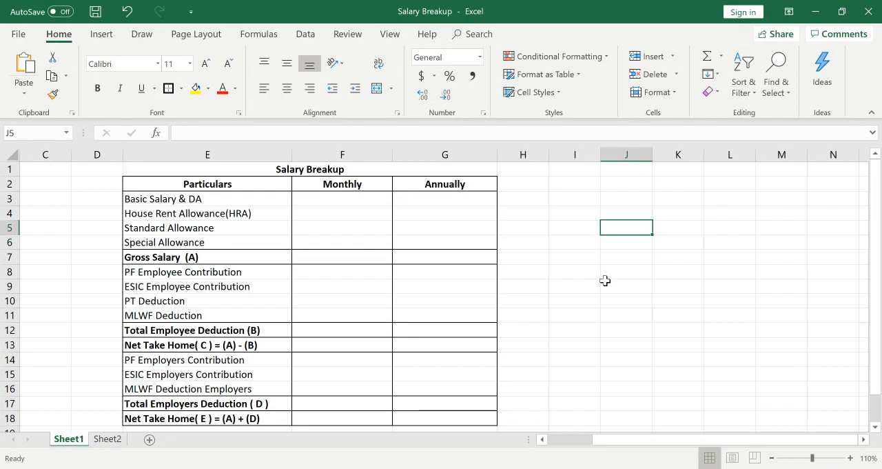
key("Left")
key("Left")
key("Left")
key("Left")
key("Up")
key("Up")
key("Up")
key("Up")
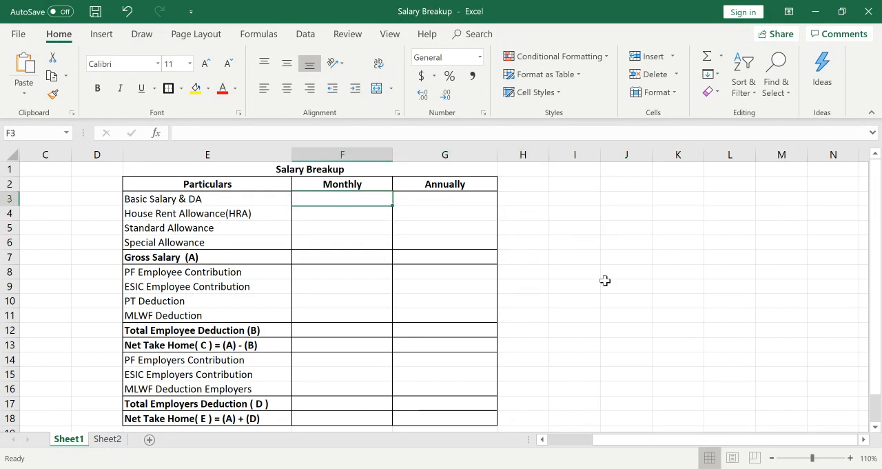
key("Left")
key("Right")
key("Down")
key("Down")
key("Down")
key("Down")
key("Down")
key("Down")
key("Down")
key("Down")
key("Down")
key("Down")
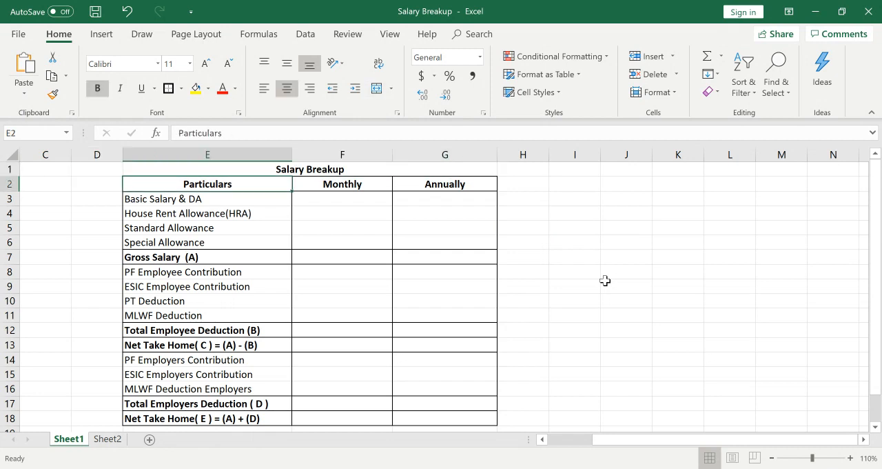
key("Down")
key("Down")
key("Down")
key("Down")
key("Down")
key("Down")
key("Up")
key("Up")
key("Up")
key("Up")
key("Up")
key("Up")
key("Up")
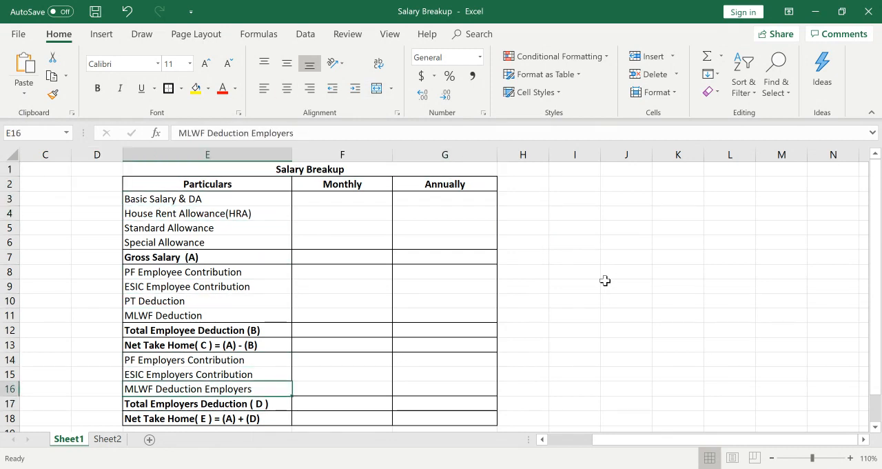
key("Up")
key("Up")
key("Up")
key("Up")
key("Up")
key("Up")
key("Up")
key("Up")
key("Up")
key("Right")
key("Right")
key("Right")
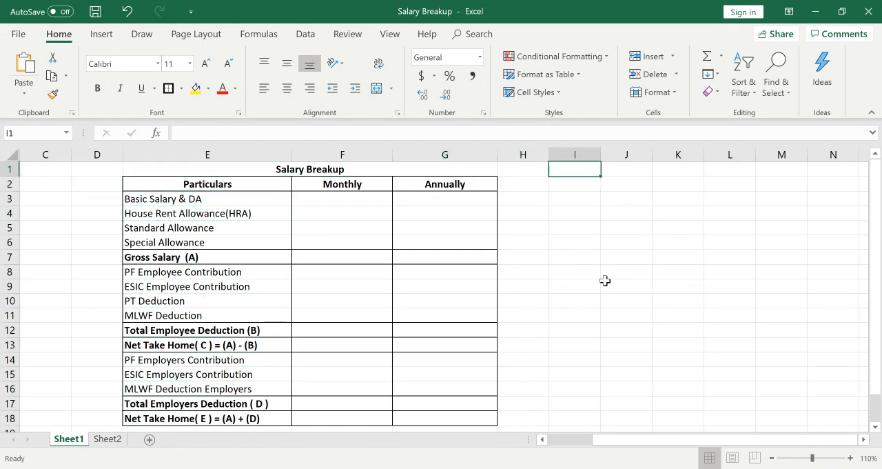
key("Down")
key("Down")
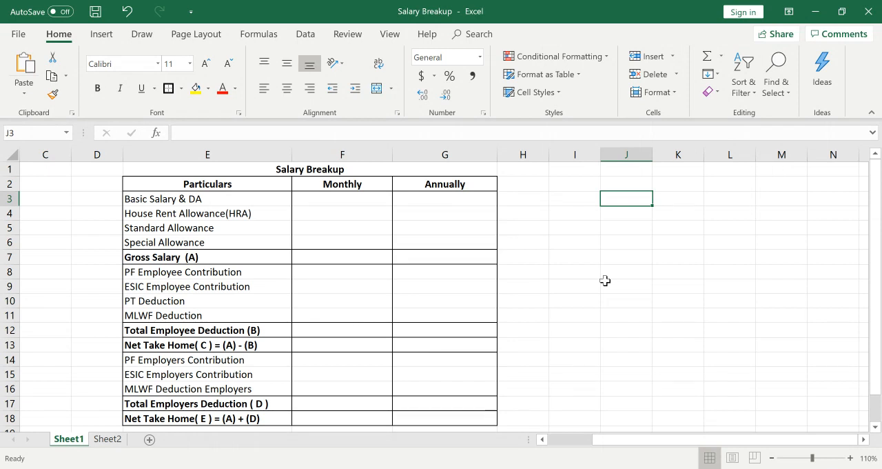
Enter 1 in cell I4, beside the Salary Breakup table.
key("Down")
key("Left")
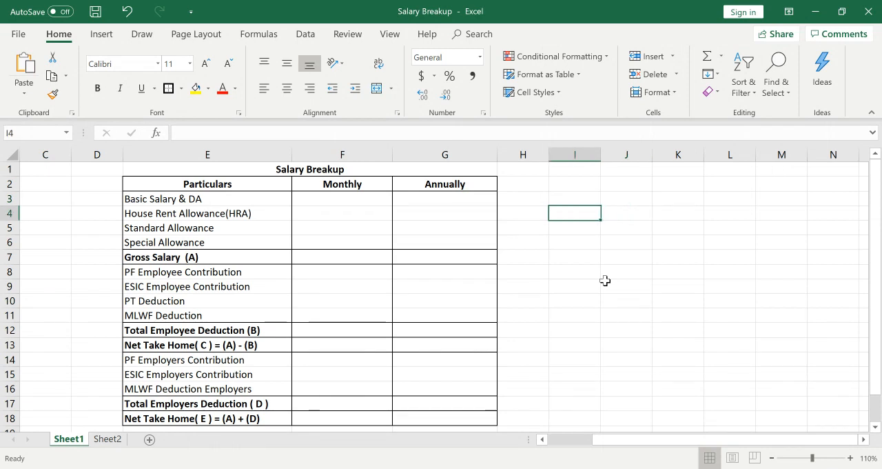
key("Page_Down")
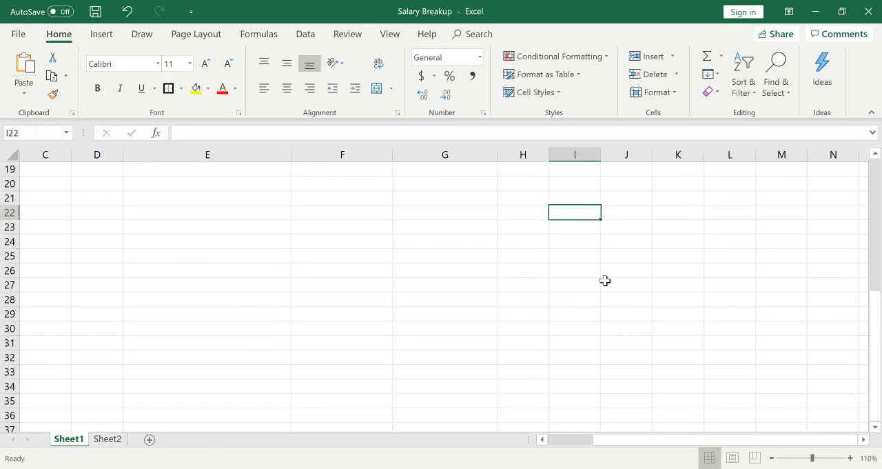
key("Up")
key("Up")
key("Up")
key("Up")
key("Up")
key("Up")
key("Up")
key("Up")
key("Up")
key("Up")
key("Up")
key("Up")
key("Up")
key("Up")
key("Up")
key("Up")
key("Up")
key("Up")
key("Up")
key("Up")
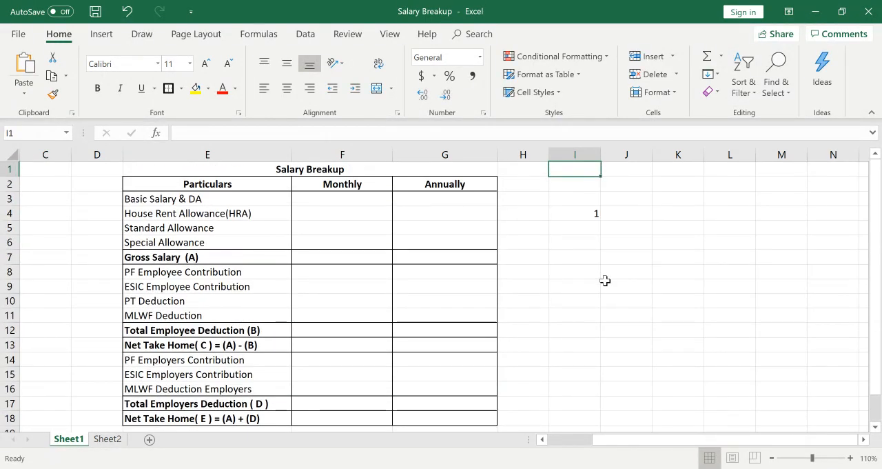
Enter the salary amount 600000 in cell J4.
key("Right")
key("Down")
key("Down")
key("Down")
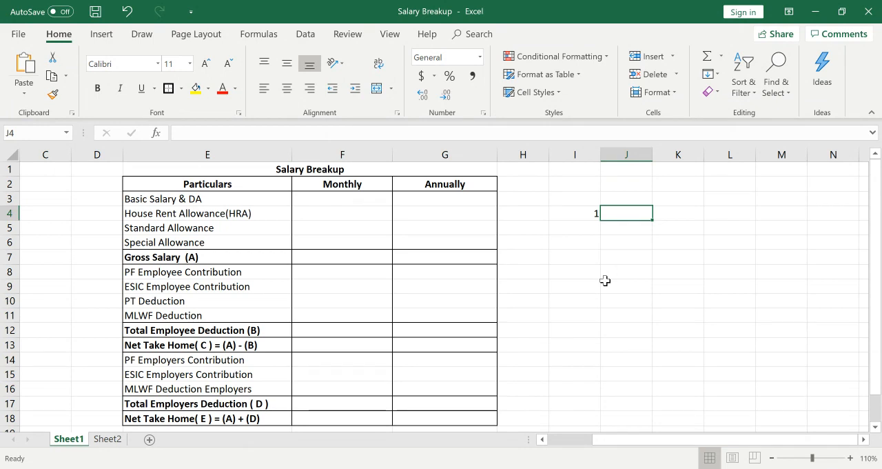
type("600")
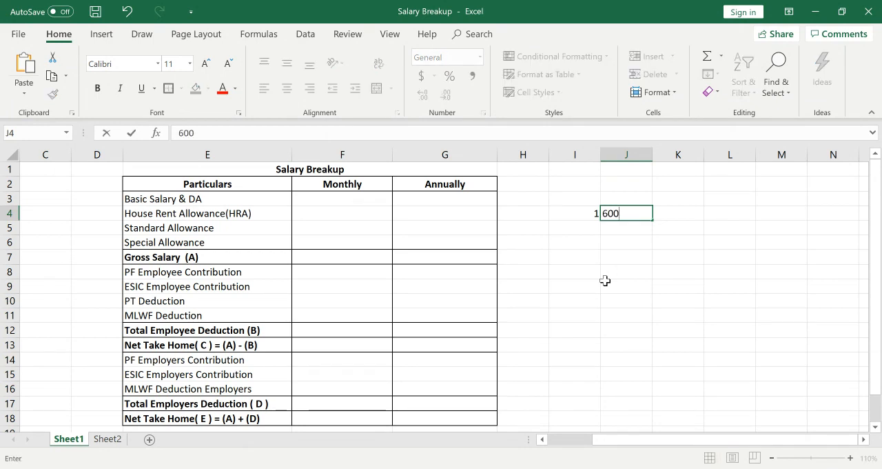
type("000")
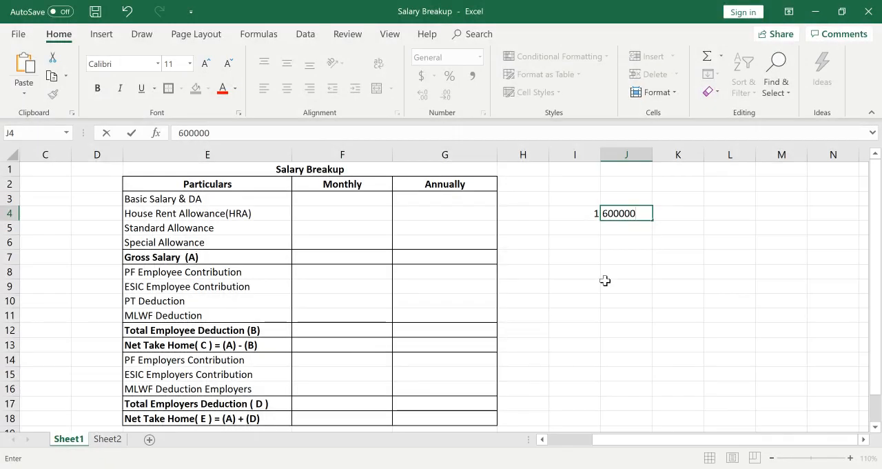
key("Return")
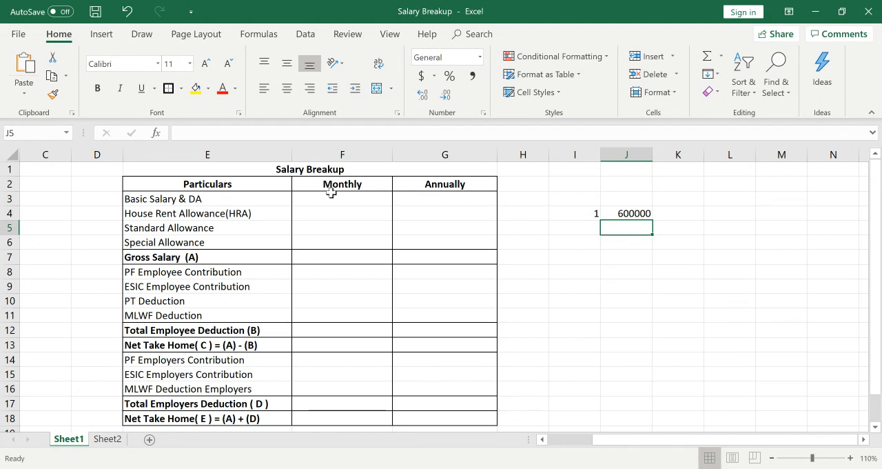
Examine the four earnings components in E3:E6 that make up Gross Salary (A).
left_click_drag(220, 199, 252, 240)
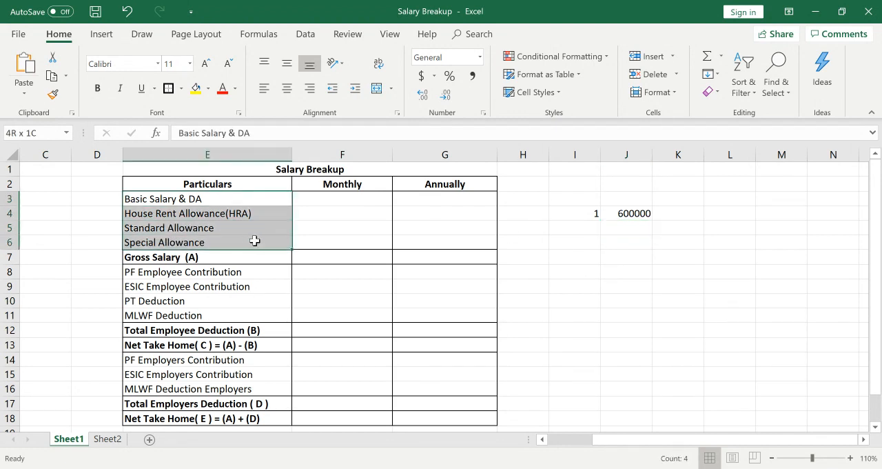
left_click(382, 213)
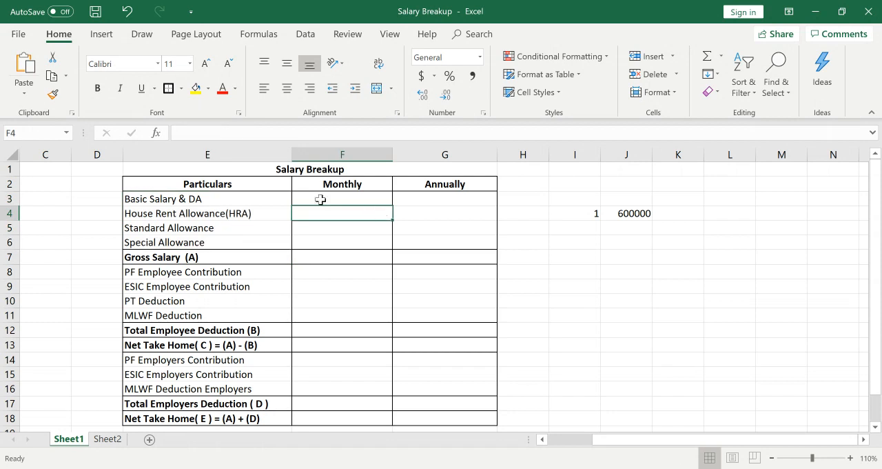
left_click(252, 197)
key("Down")
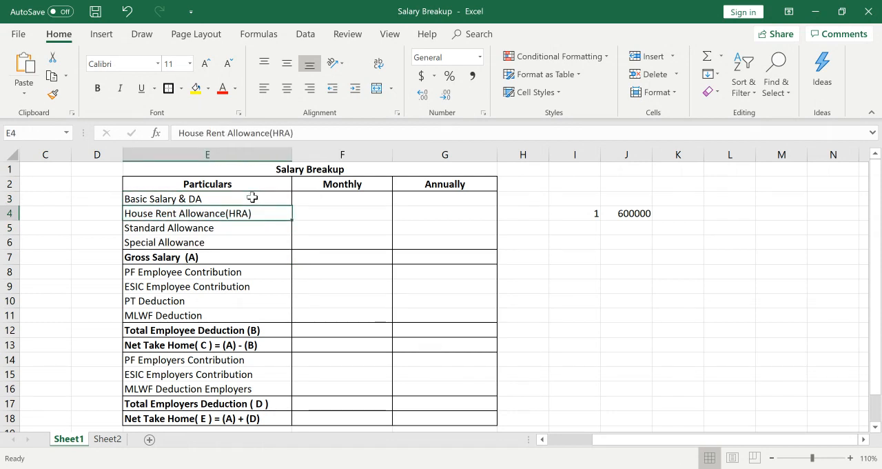
key("Down")
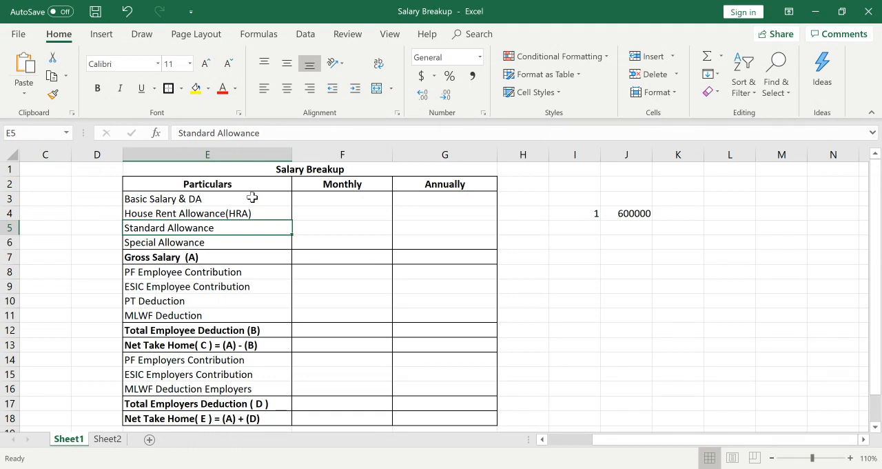
key("Down")
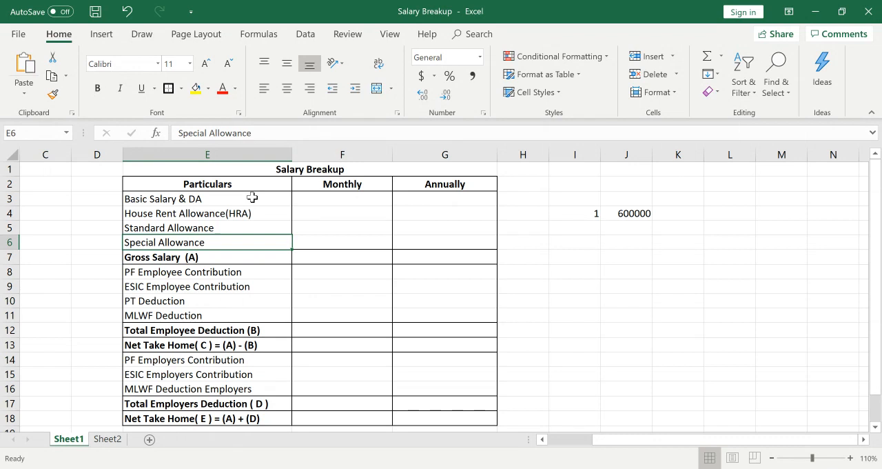
key("shift+Up")
key("shift+Up")
key("shift+Up")
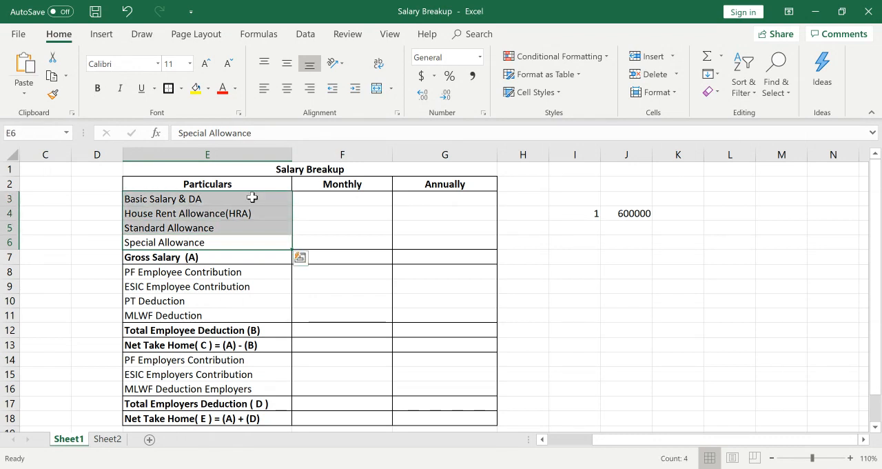
key("Down")
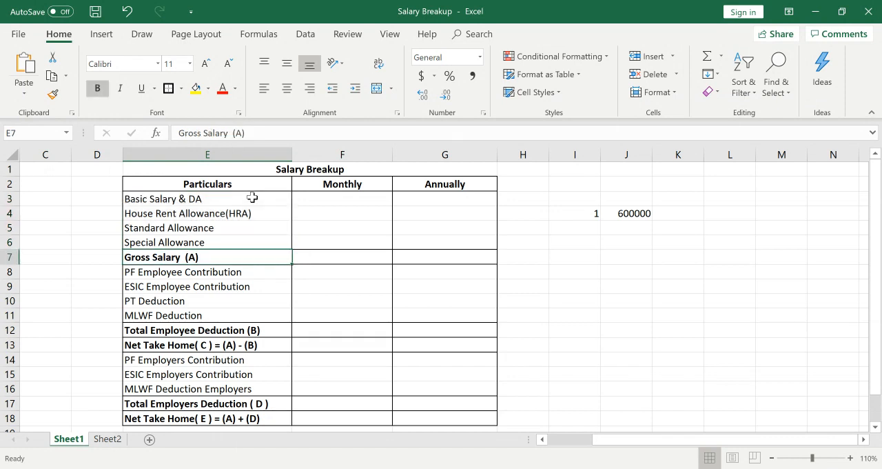
key("Up")
key("Up")
key("Up")
key("Up")
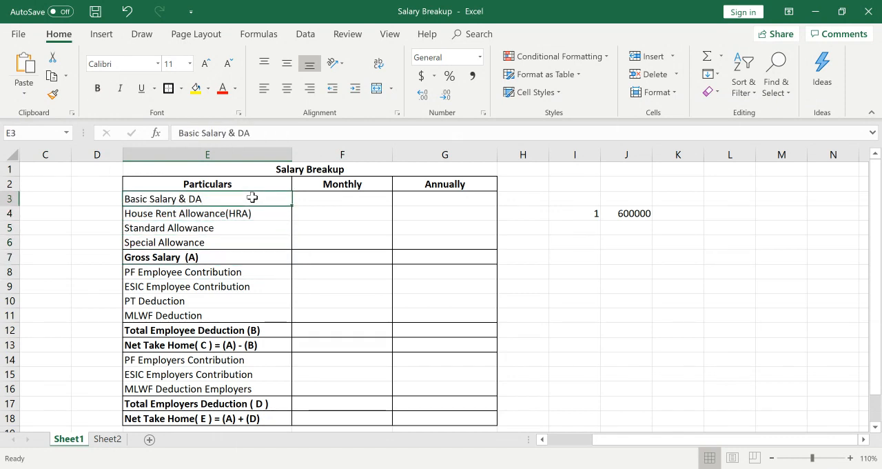
Examine the Basic Salary & DA, House Rent Allowance and Standard Allowance rows of the table.
key("Down")
key("Right")
key("Up")
key("Left")
key("Right")
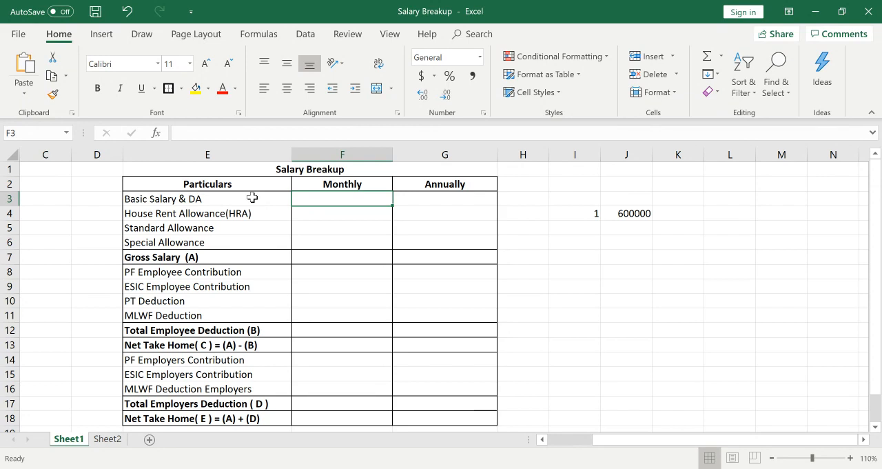
key("Down")
key("Left")
key("Down")
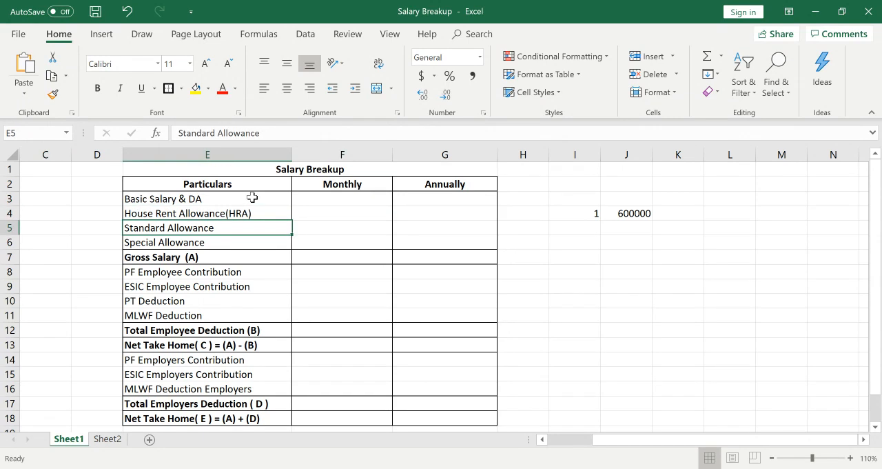
key("Up")
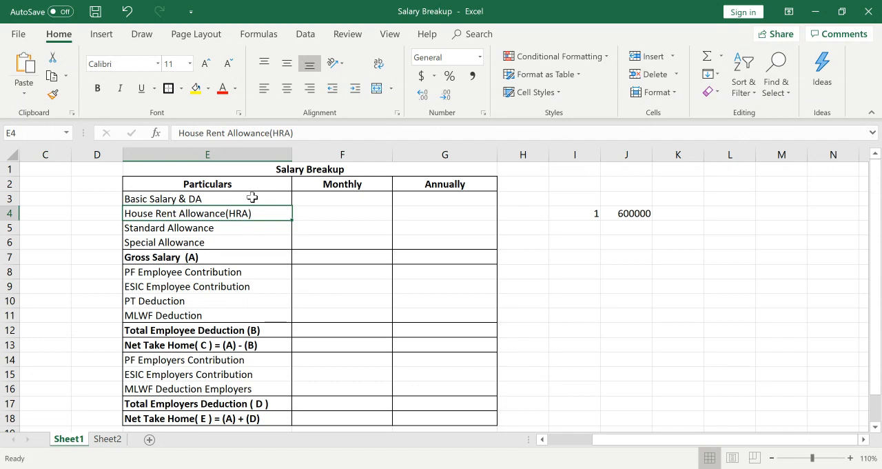
key("Down")
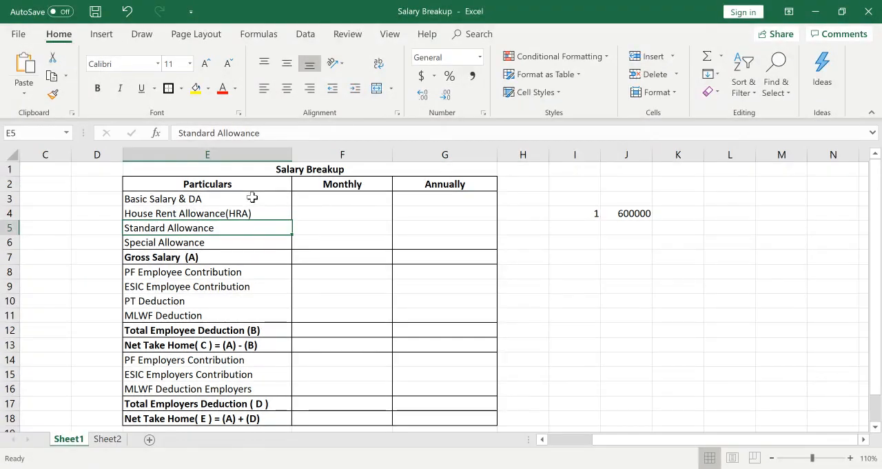
key("Up")
key("Up")
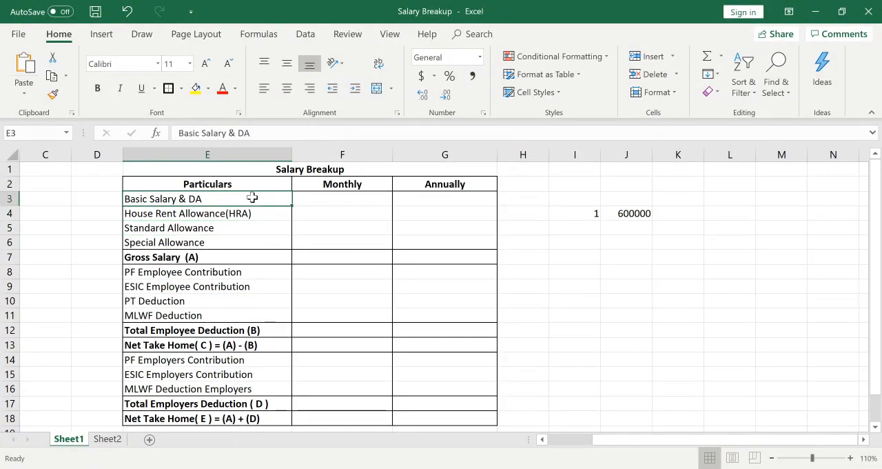
key("shift+Down")
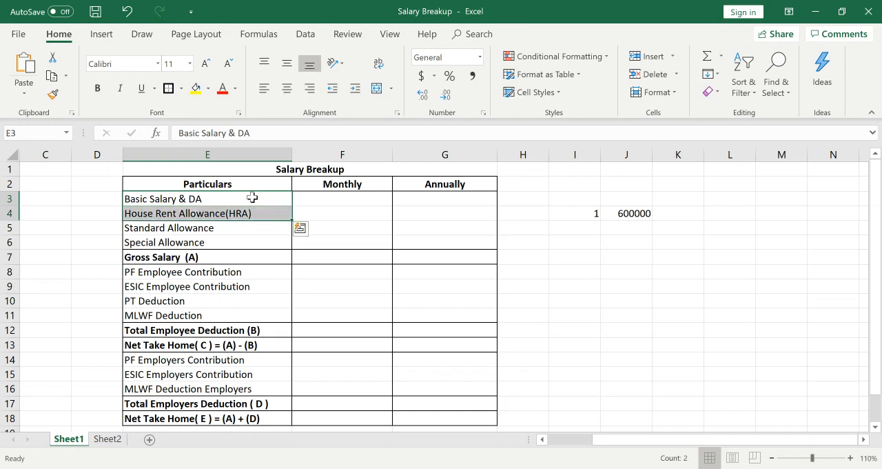
key("Right")
key("Left")
key("Right")
key("Left")
key("Left")
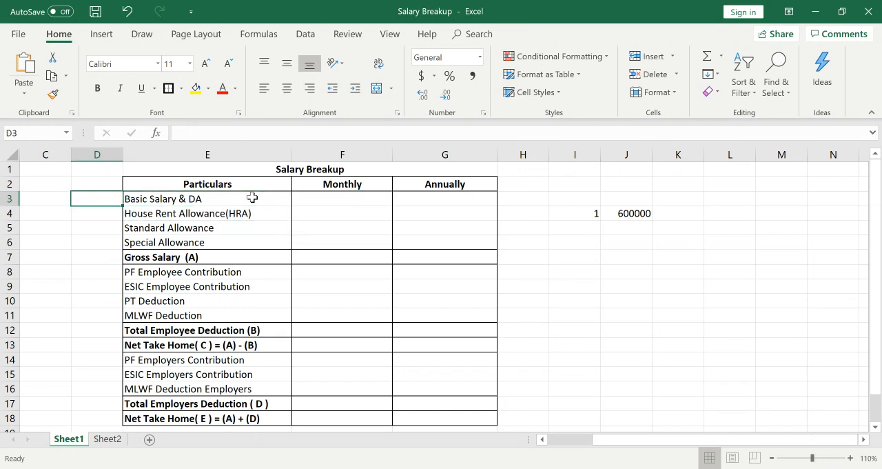
key("Right")
key("Right")
key("Right")
key("Left")
key("Left")
key("Left")
key("Right")
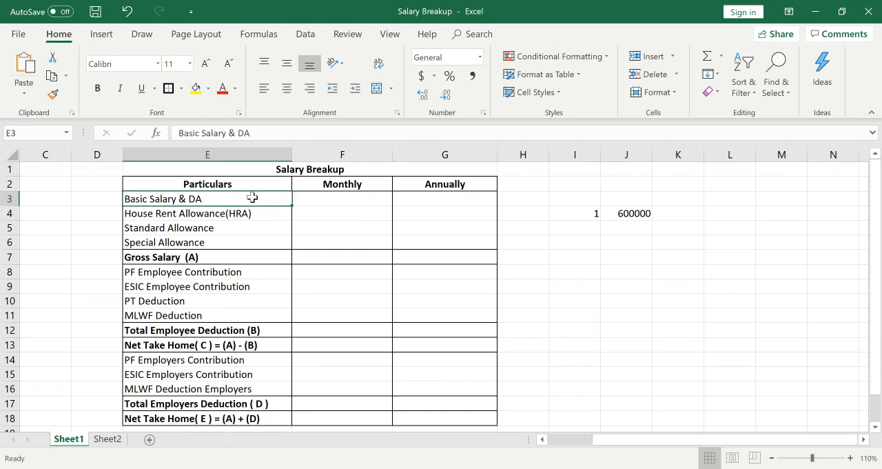
key("Right")
key("Right")
key("Left")
key("Left")
key("Down")
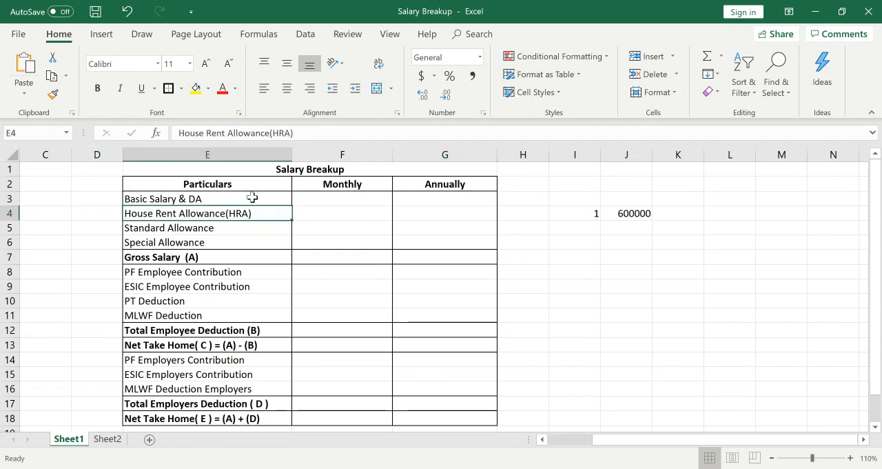
key("Down")
key("Down")
key("Down")
key("Up")
key("Up")
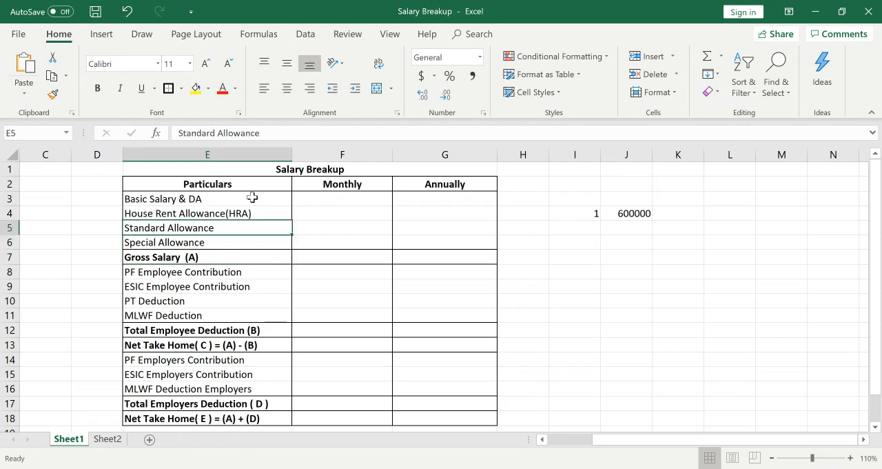
key("Up")
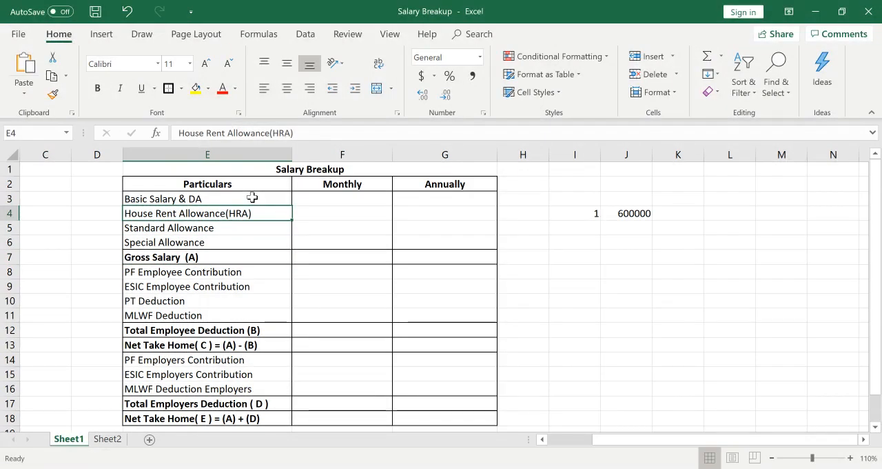
Enter the monthly salary amount 50000 in cell J5, below the 600000 salary.
key("Up")
key("Right")
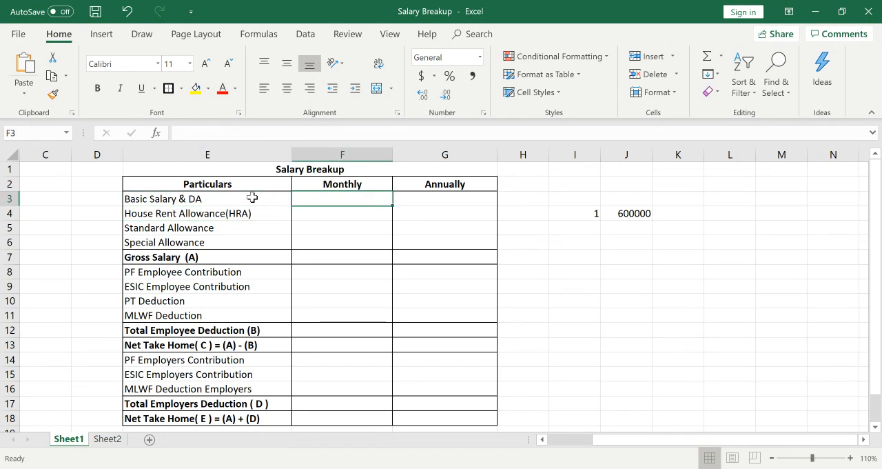
key("Right")
key("Right")
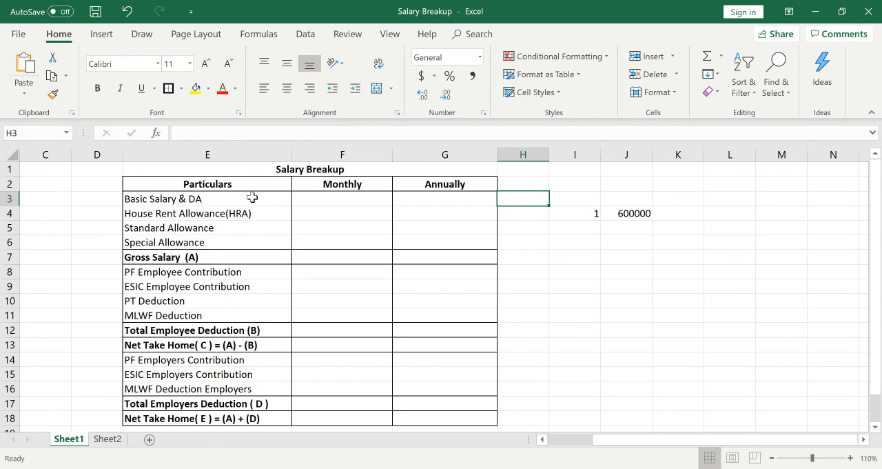
key("Right")
key("Right")
key("Down")
key("Down")
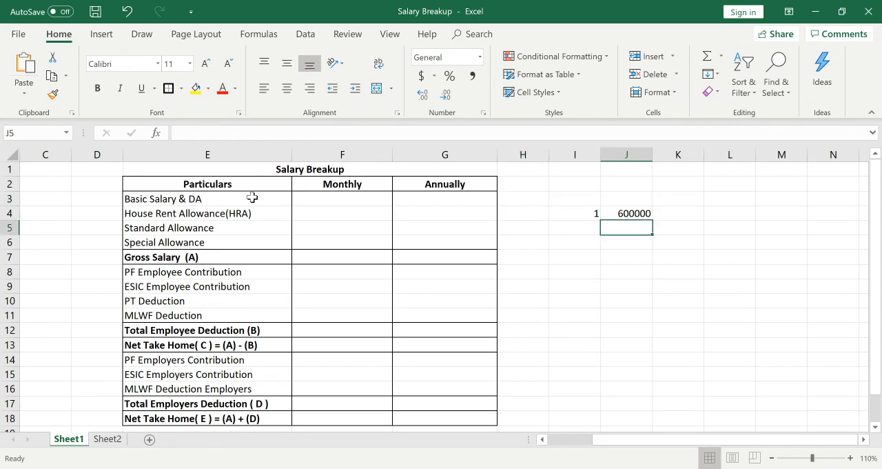
key("Up")
key("Down")
type("50000")
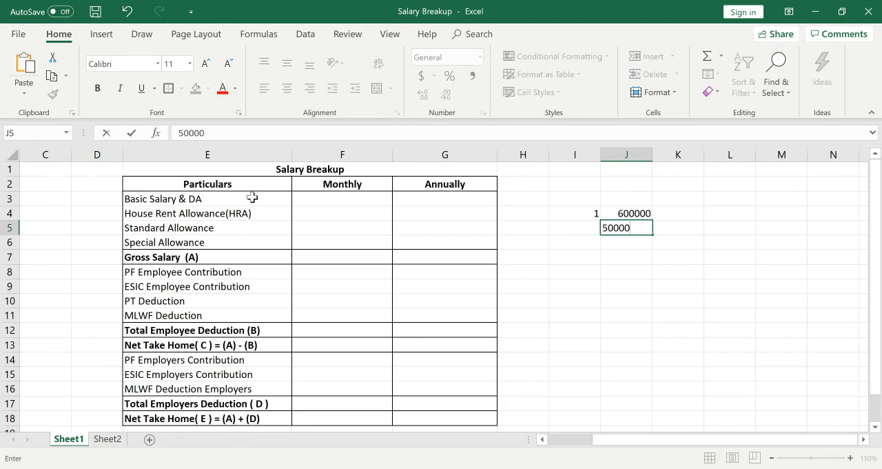
key("Return")
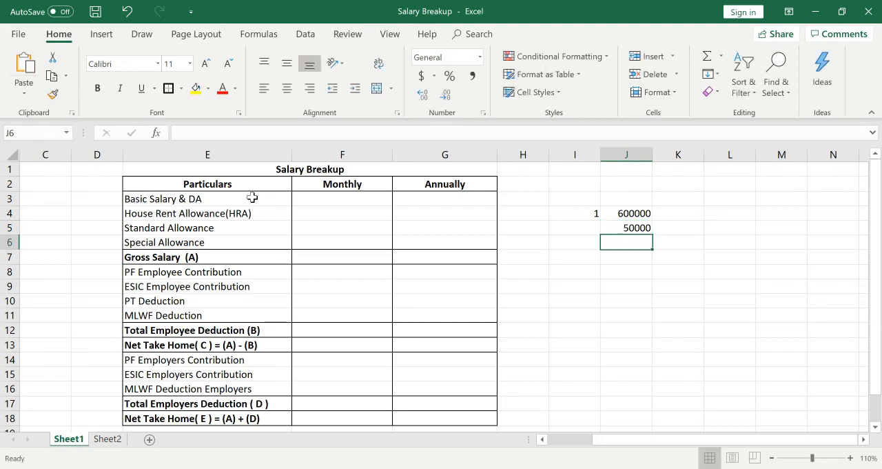
Calculate 30% of the monthly salary in cell J6 with the formula =J5*30%.
left_click(179, 202)
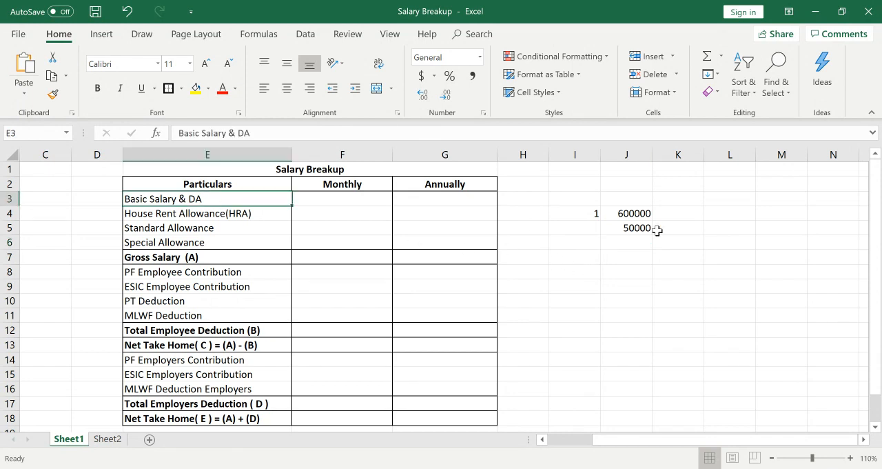
left_click(634, 229)
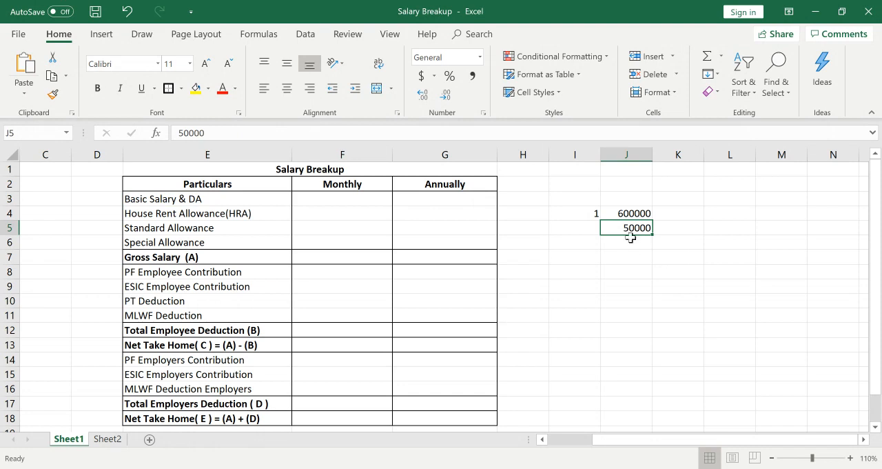
left_click(627, 243)
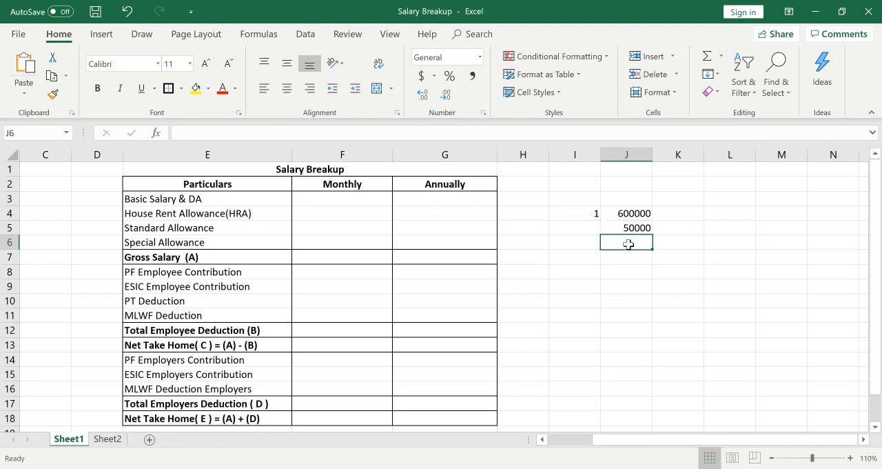
type("=")
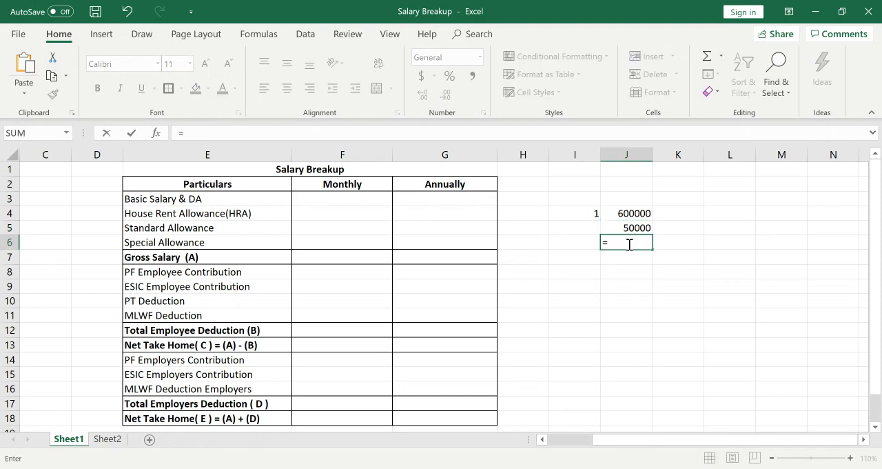
key("Up")
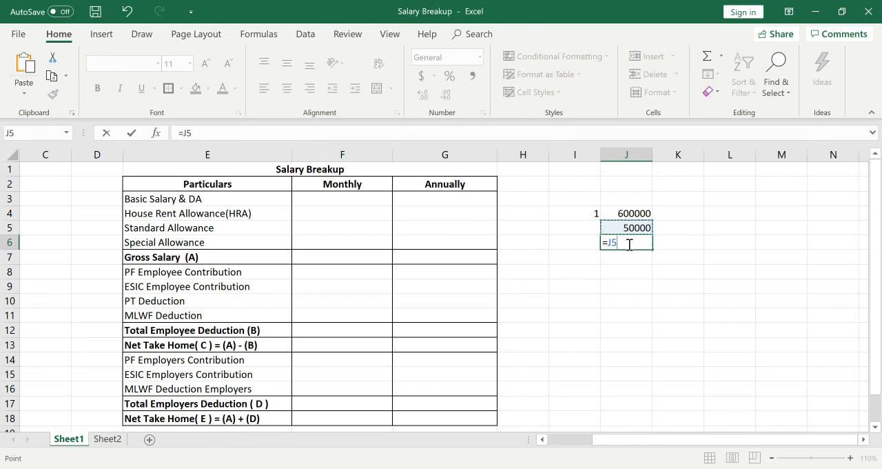
type("*30")
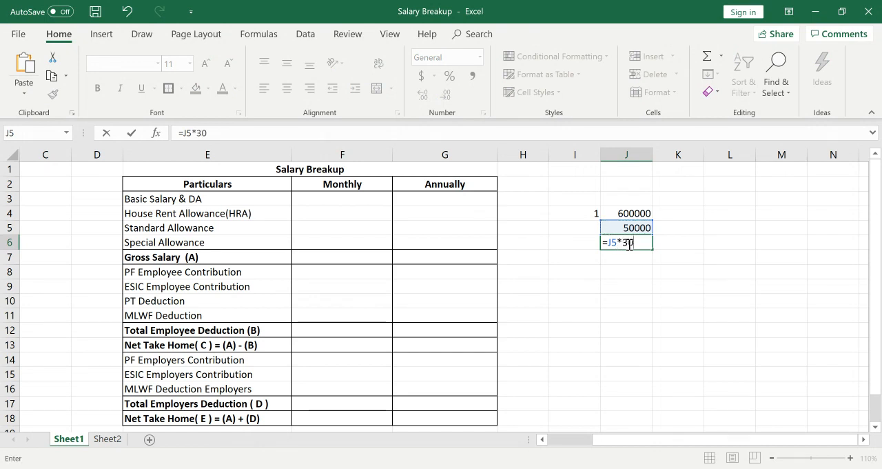
type("0")
key("BackSpace")
type("0")
key("BackSpace")
type("%")
key("Return")
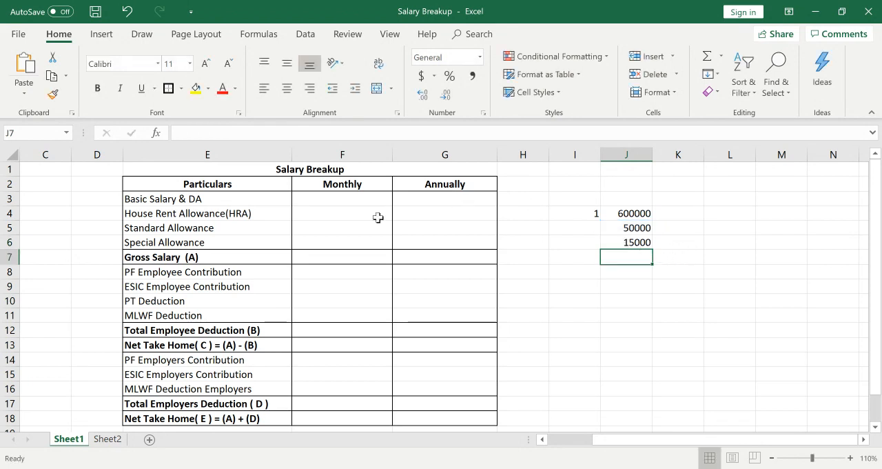
Enter 15000 as the monthly Basic Salary & DA in cell F3.
left_click(351, 203)
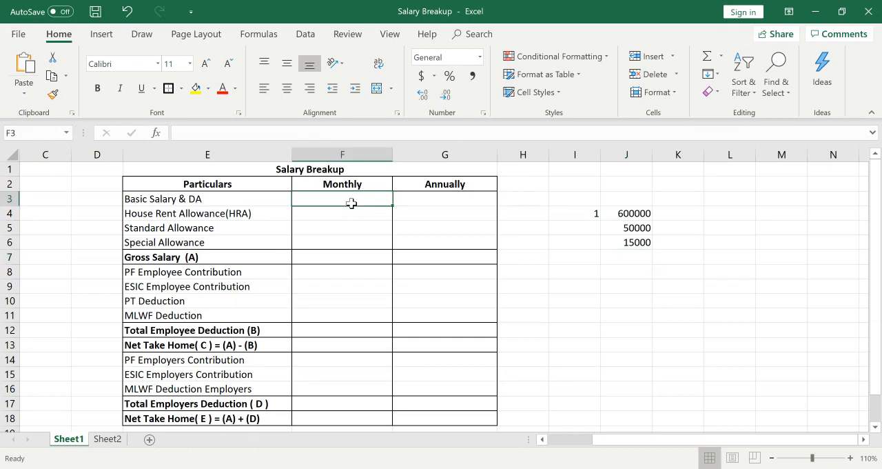
type("15000")
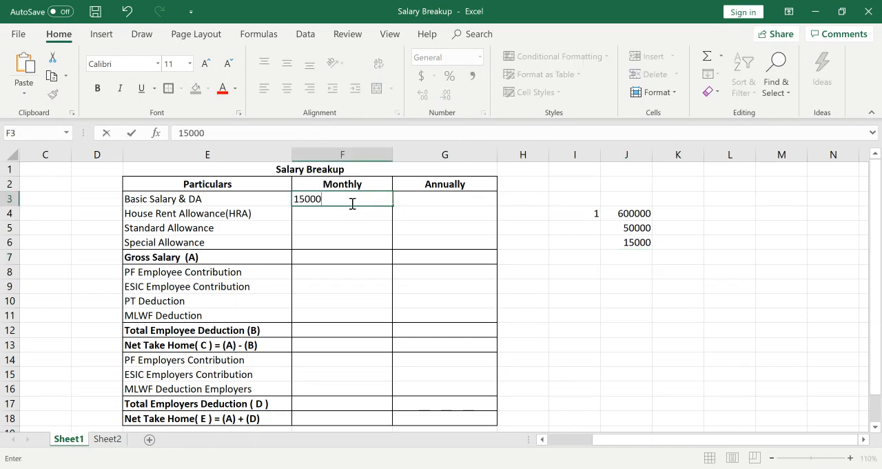
key("ctrl+Return")
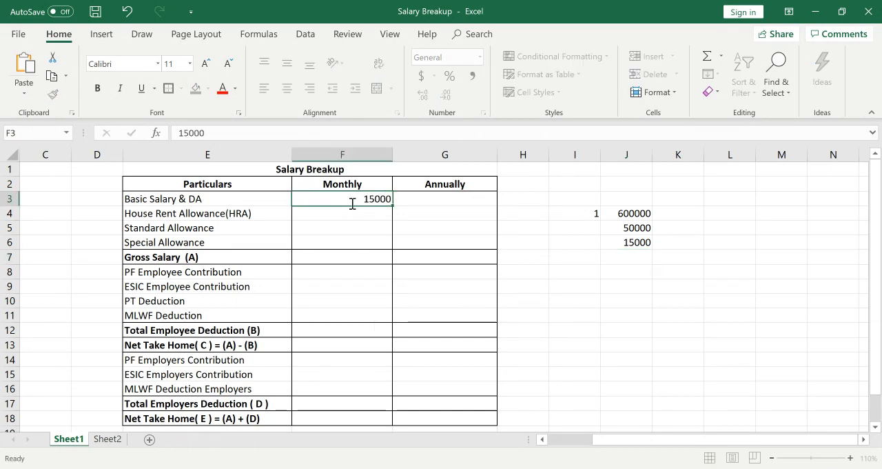
key("Return")
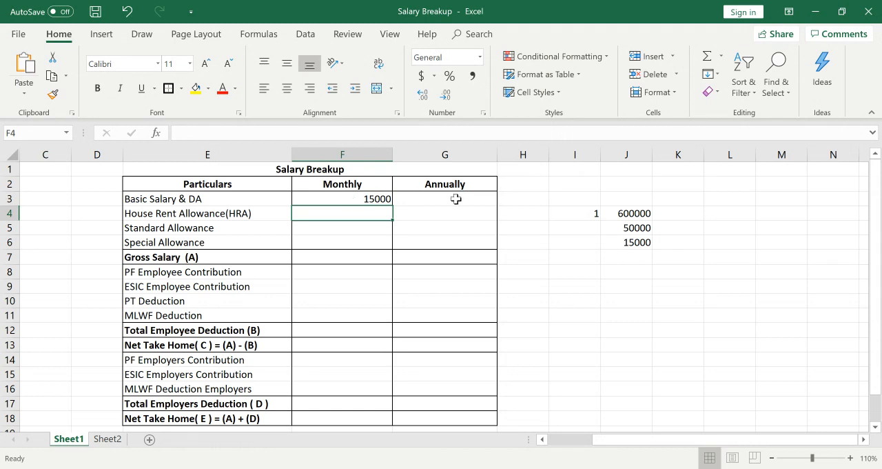
left_click_drag(456, 199, 449, 216)
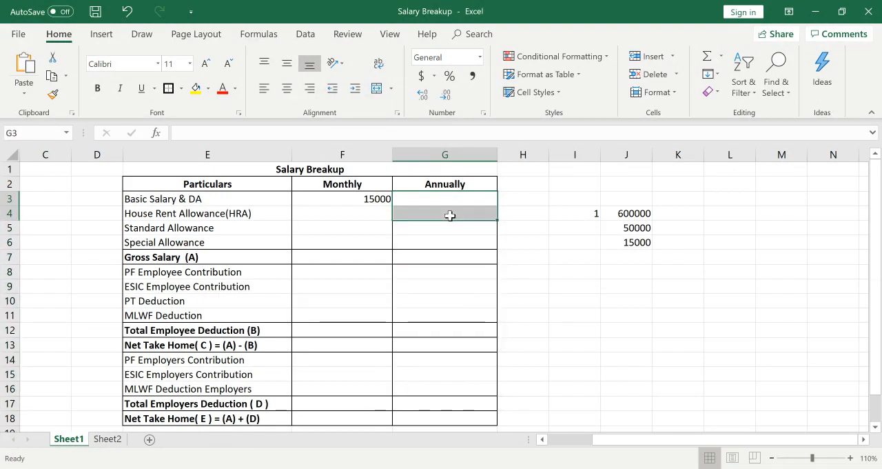
left_click(584, 286)
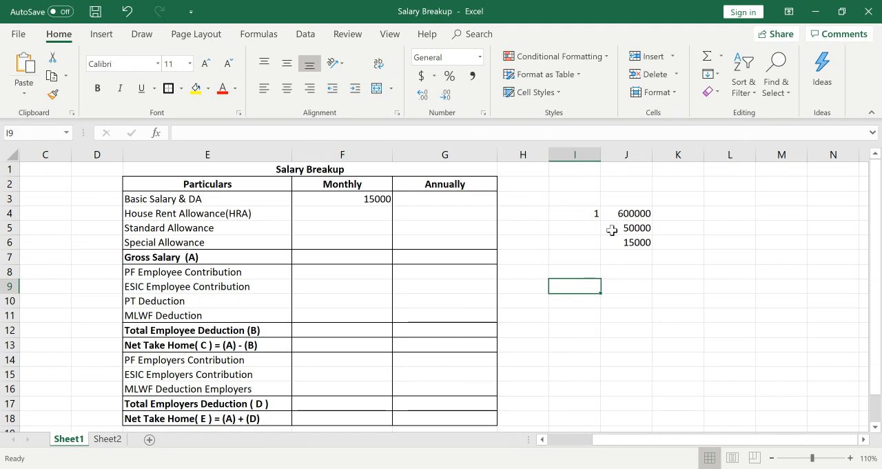
left_click(634, 227)
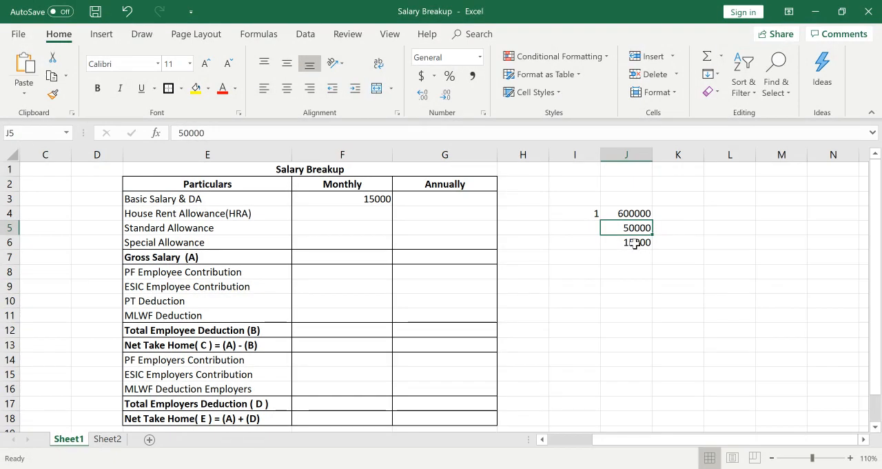
left_click(621, 242)
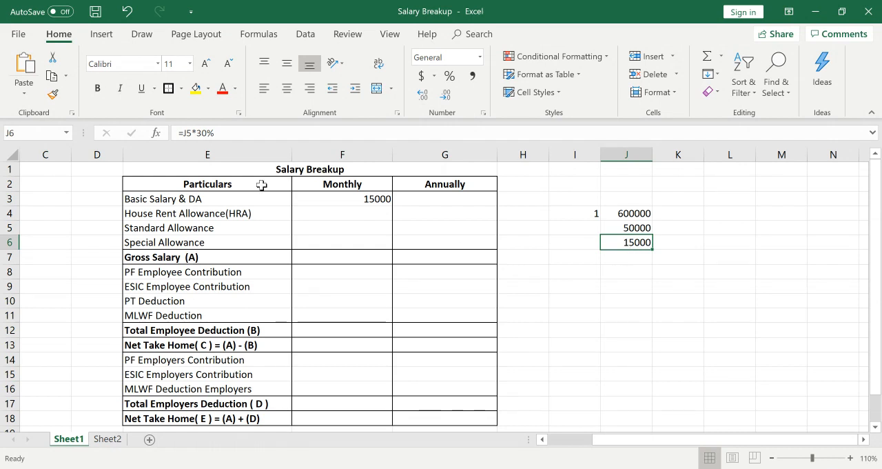
Calculate the monthly House Rent Allowance in cell F4 as half of the basic salary with the formula =F3/2.
left_click(322, 214)
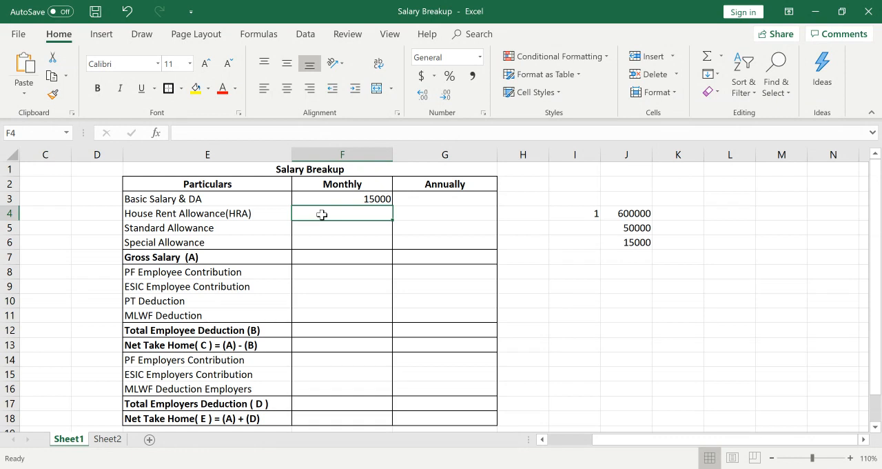
type("=")
key("Up")
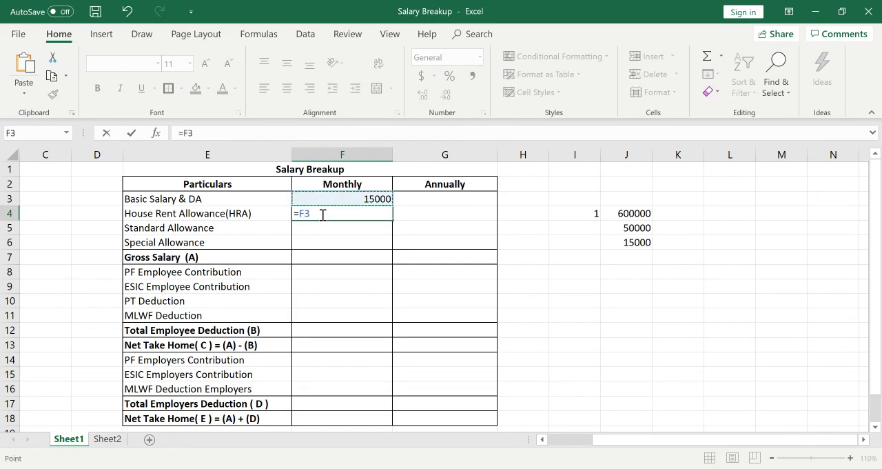
type("/2")
key("Return")
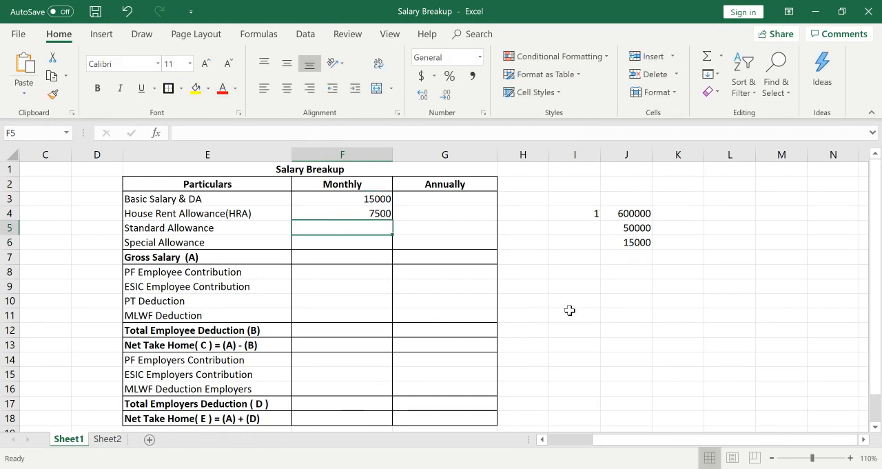
Enter 7500 in cell J7 below the 30% amount and check the combined total of J6:J7.
left_click(578, 257)
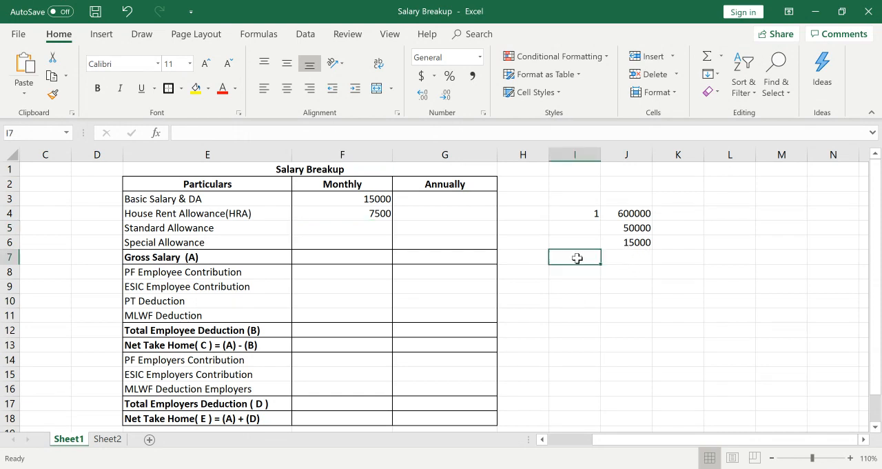
left_click(626, 256)
type("7")
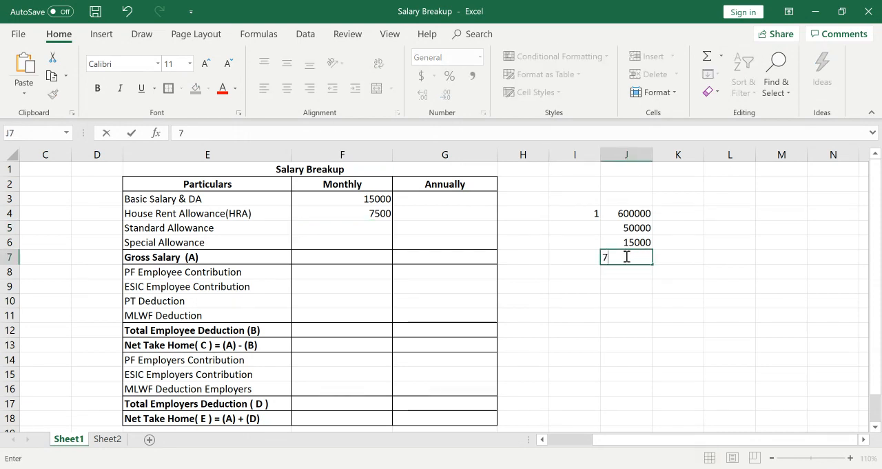
type("500")
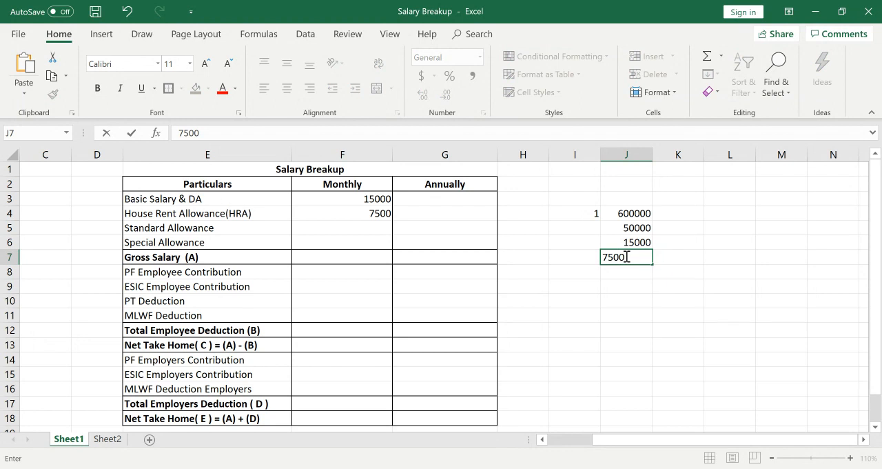
key("Return")
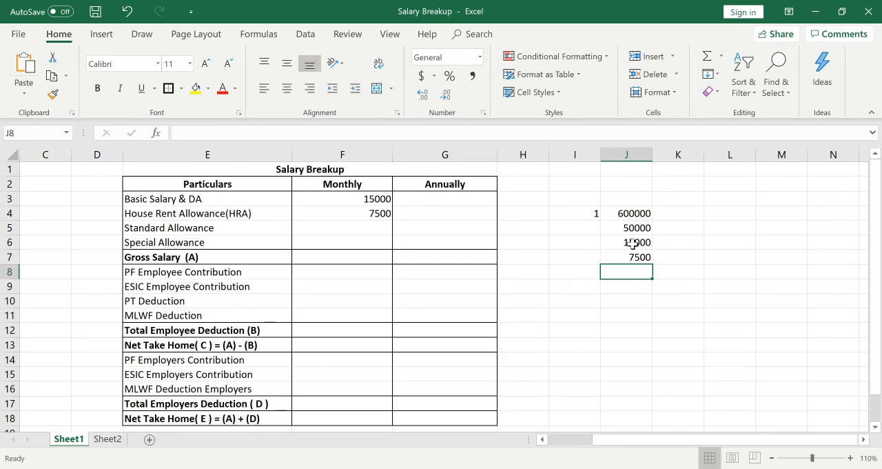
left_click_drag(623, 242, 630, 256)
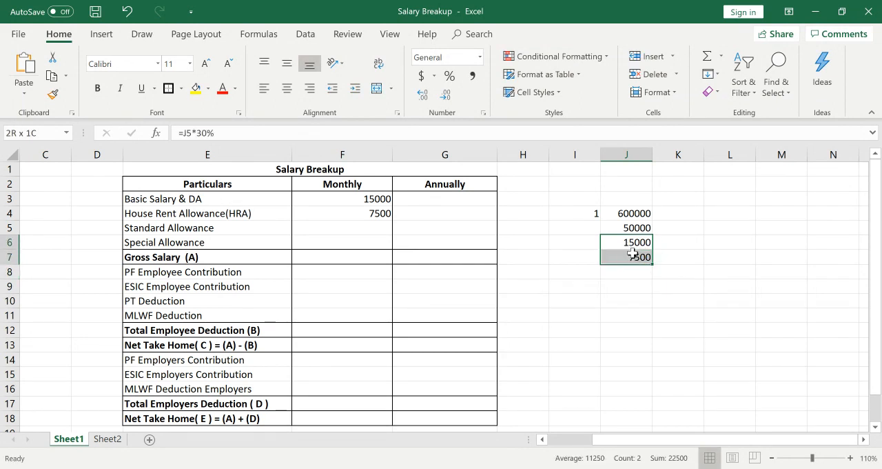
left_click(329, 256)
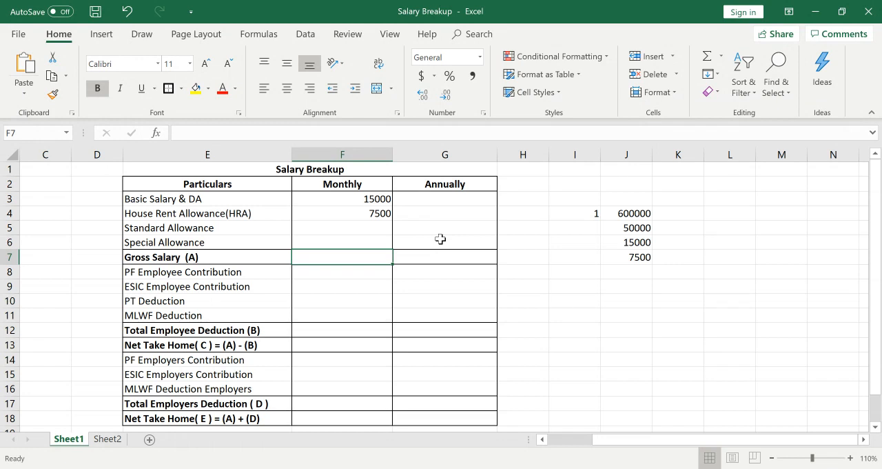
Replace the content of cell I4 with the label ctc for the 600000 salary.
left_click(602, 213)
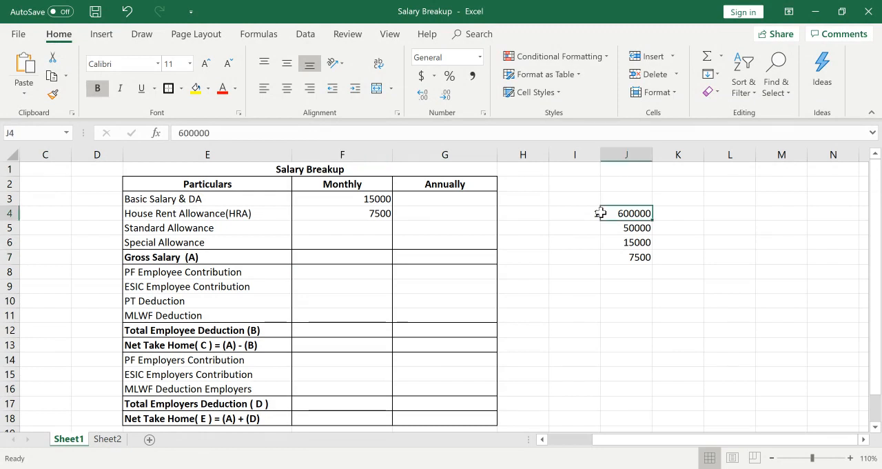
left_click(580, 213)
type("ctc")
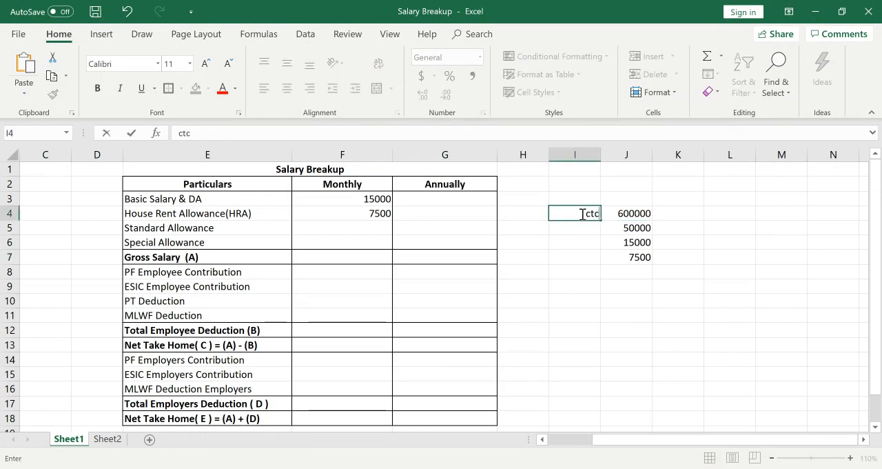
key("Return")
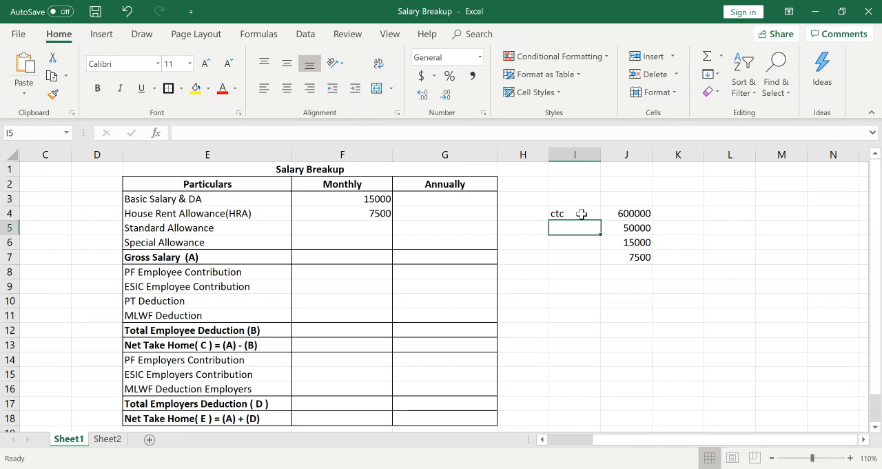
left_click(582, 214)
key("Right")
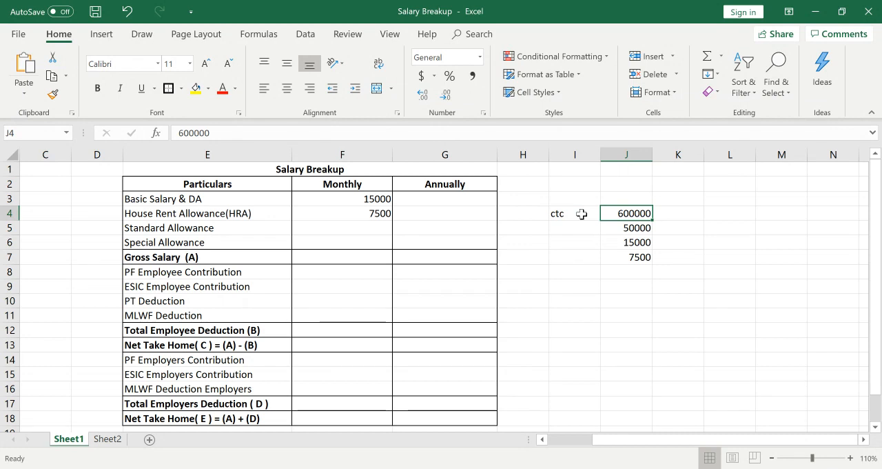
key("Right")
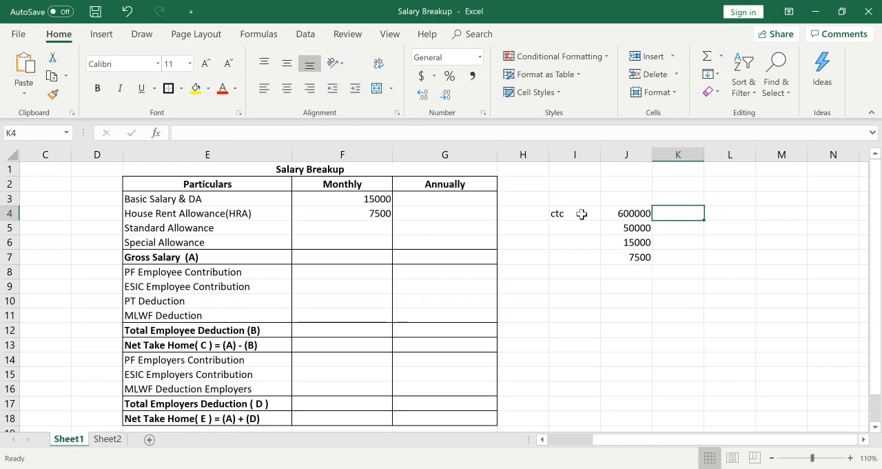
left_click(360, 199)
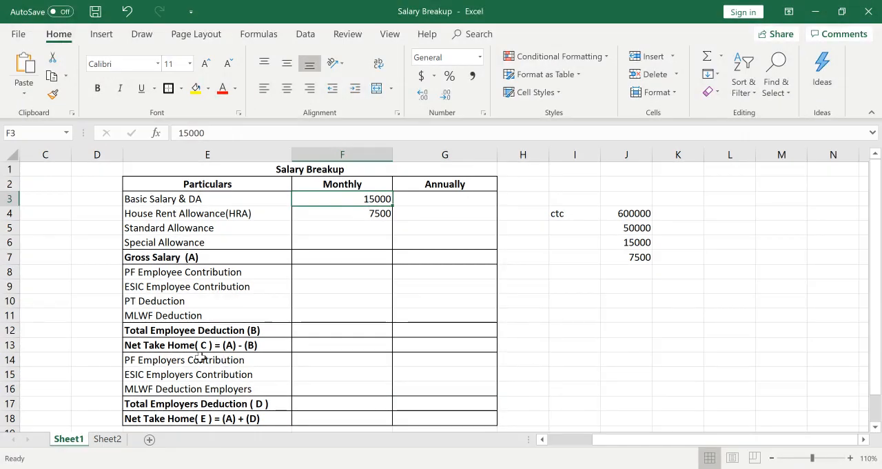
Enter 1800 as the monthly PF Employers Contribution in cell F14.
left_click(314, 361)
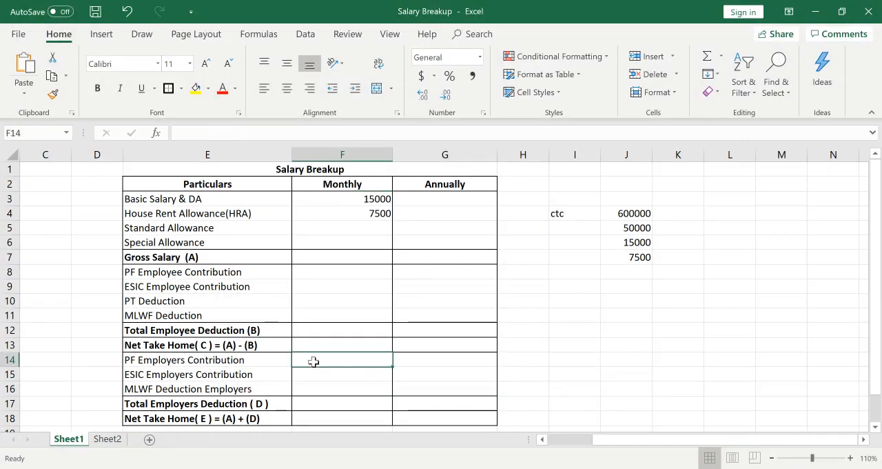
type("1800")
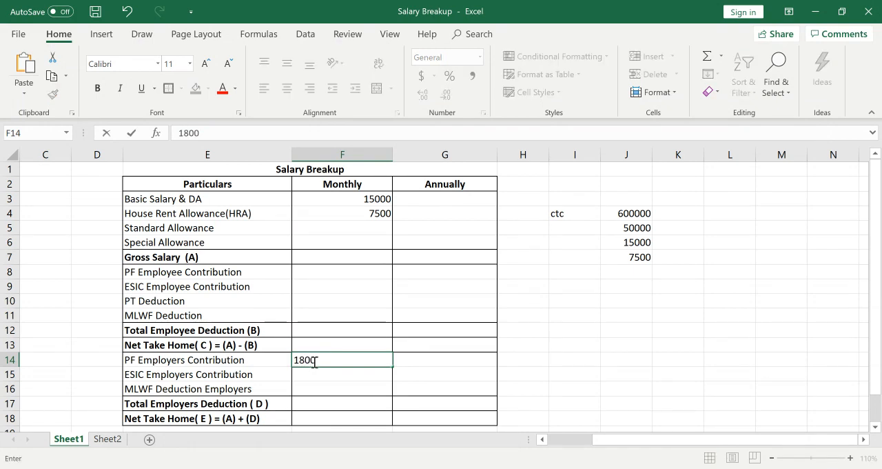
key("Return")
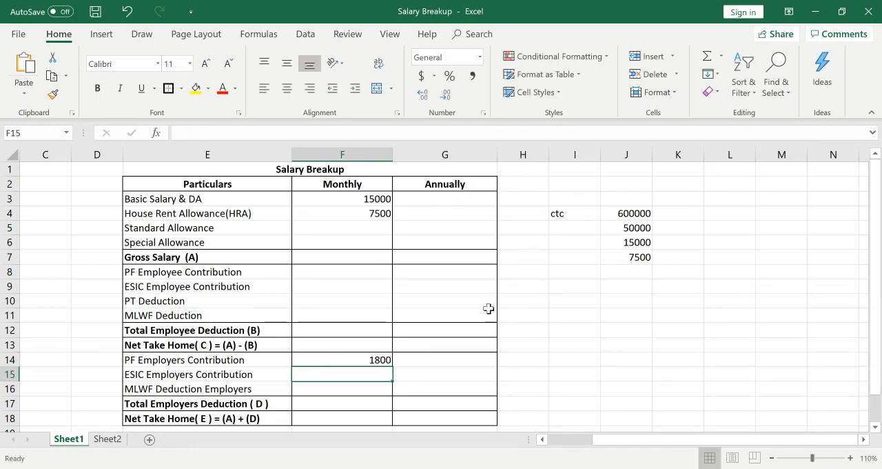
Replace the amount in cell J6 with 1800 and clear the 7500 from cell J7.
left_click(631, 228)
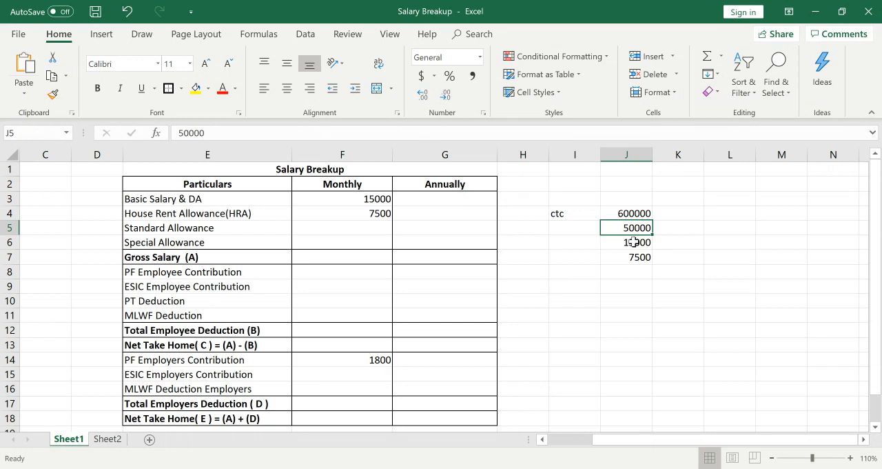
left_click(632, 241)
key("BackSpace")
key("Return")
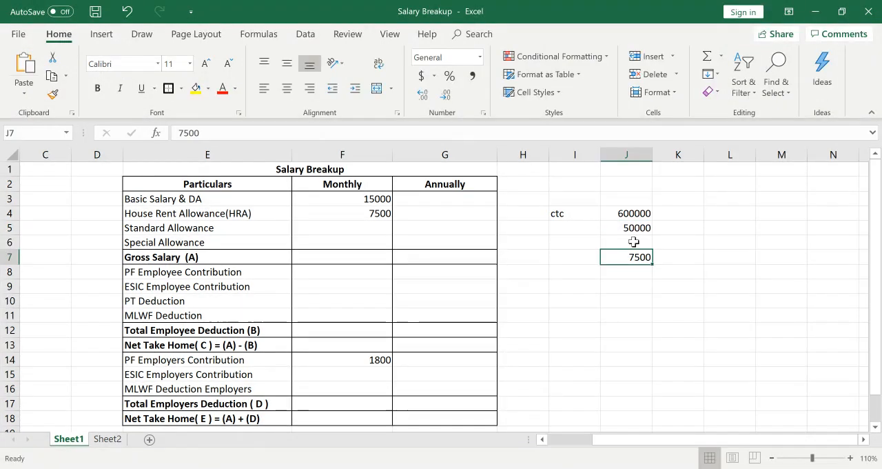
key("BackSpace")
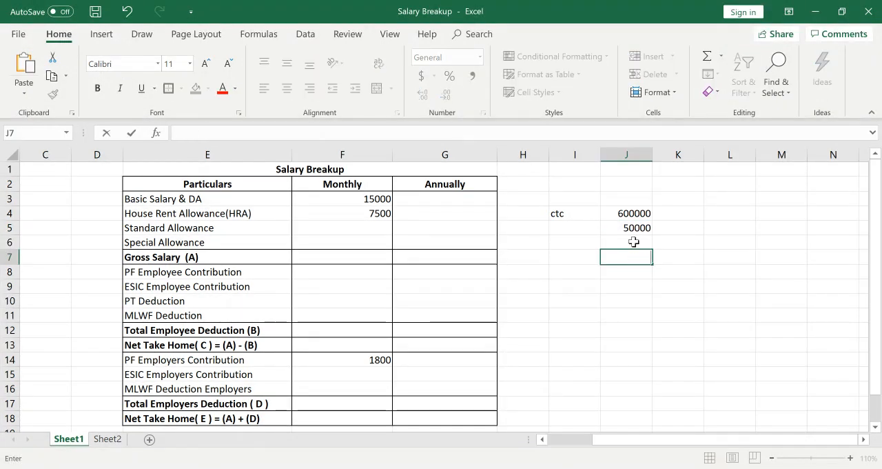
left_click(633, 242)
type("1800")
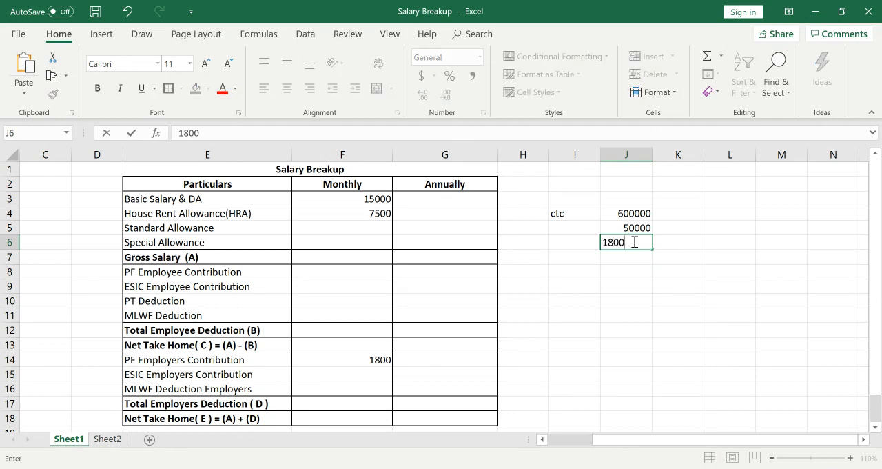
key("Return")
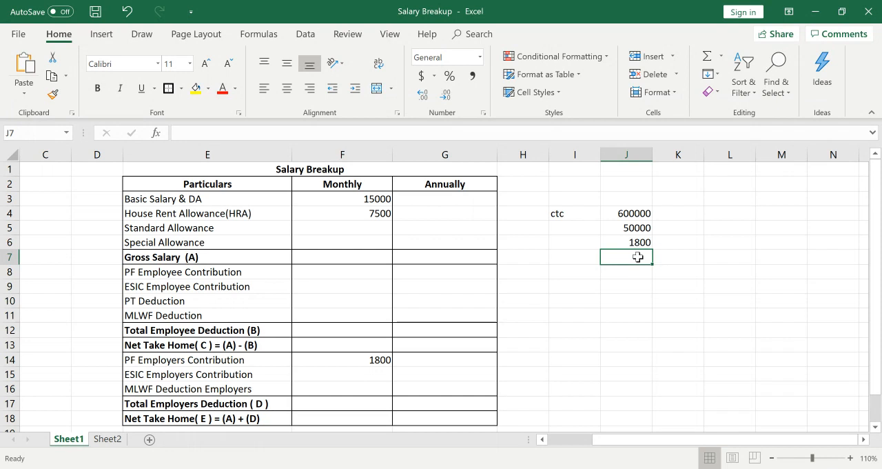
Subtract the 1800 from the 50000 monthly amount in cell J7 with the formula =J5-J6.
type("=")
key("Up")
key("Up")
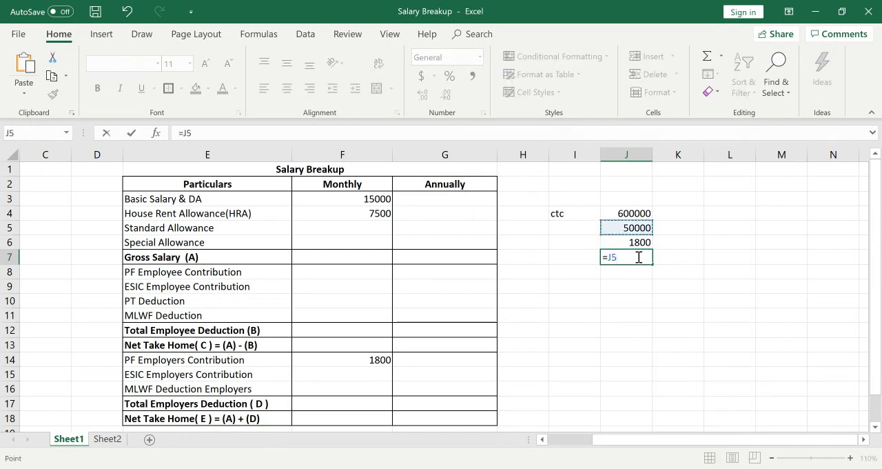
type("-")
key("Up")
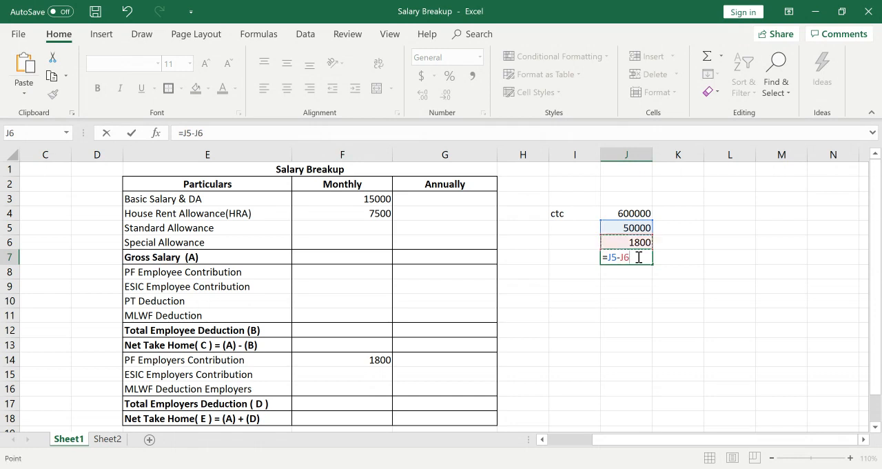
key("Return")
Label the difference in row 7 as Gross CTC in cell I7.
key("Up")
key("Left")
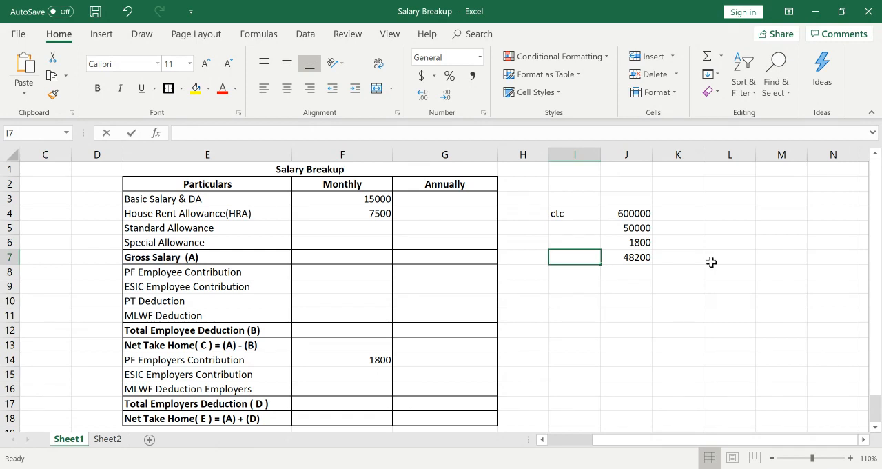
type("Gross ")
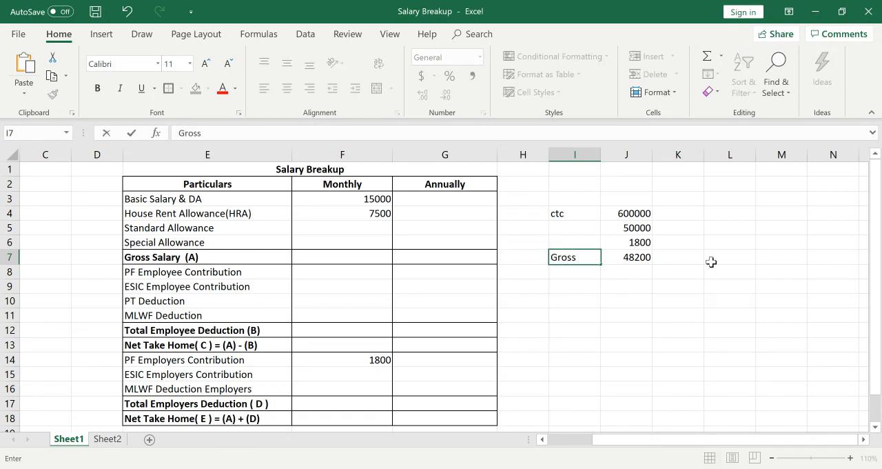
type("CTC")
key("Return")
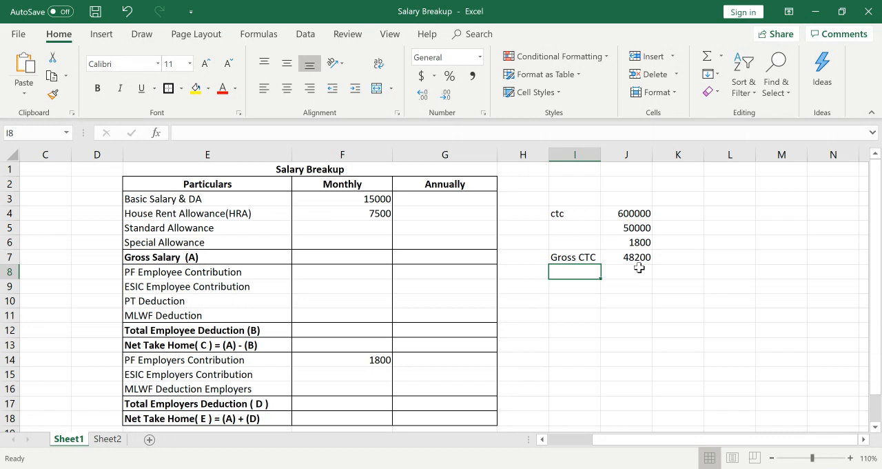
Calculate a monthly Standard Allowance in cell F5 with the formula =40000/12.
left_click(370, 224)
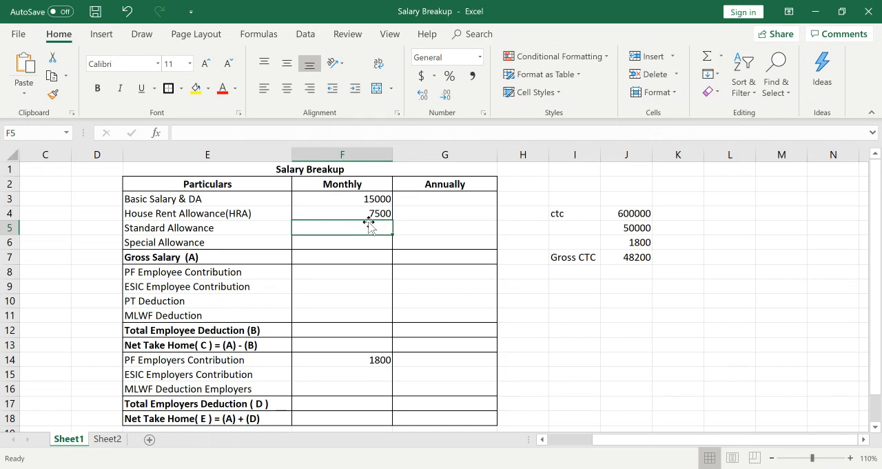
type("400")
key("BackSpace")
key("BackSpace")
key("BackSpace")
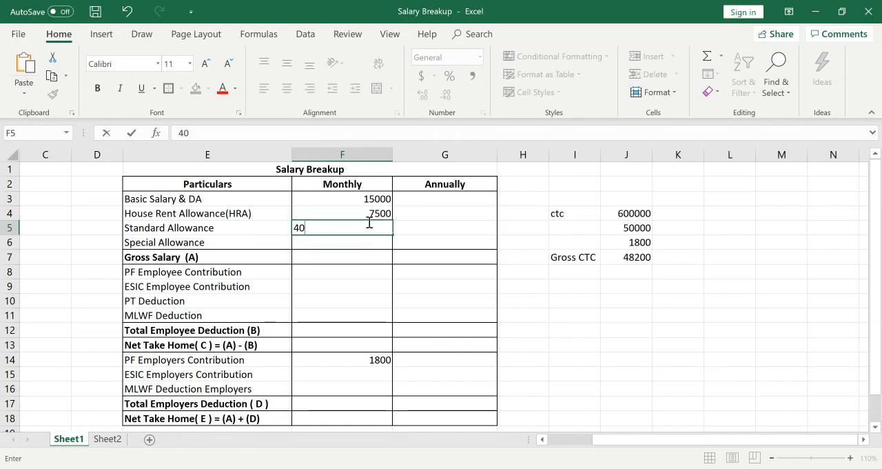
type("=400")
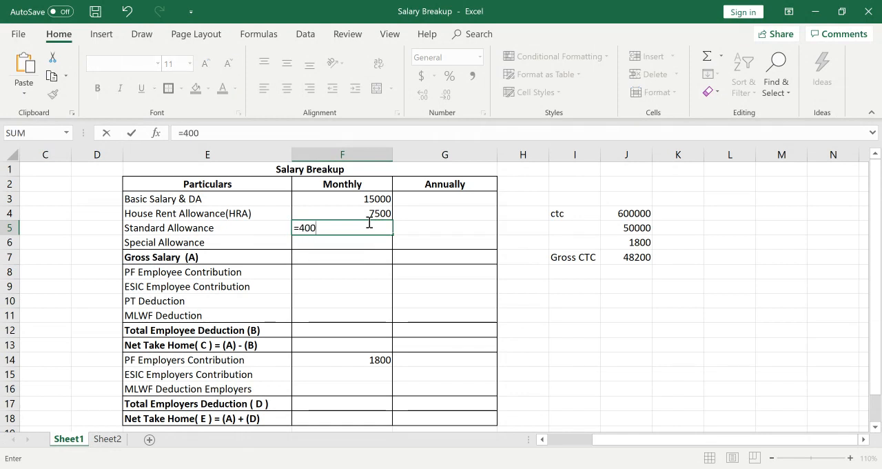
type("00")
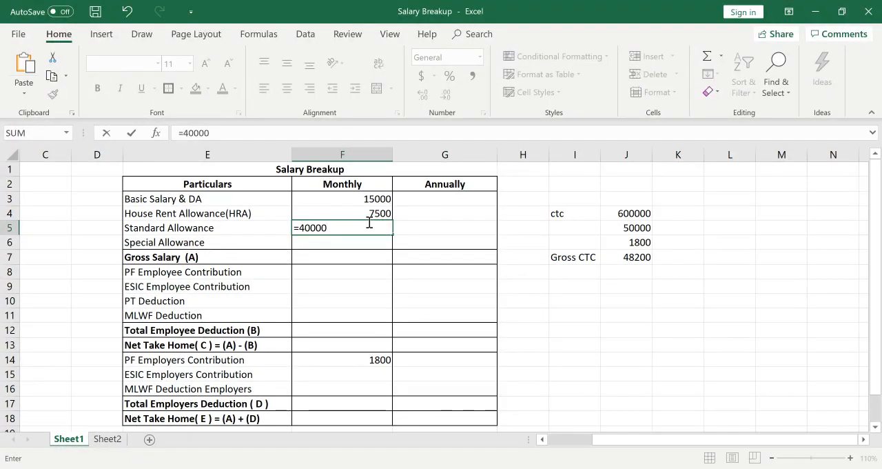
type("/12")
key("Return")
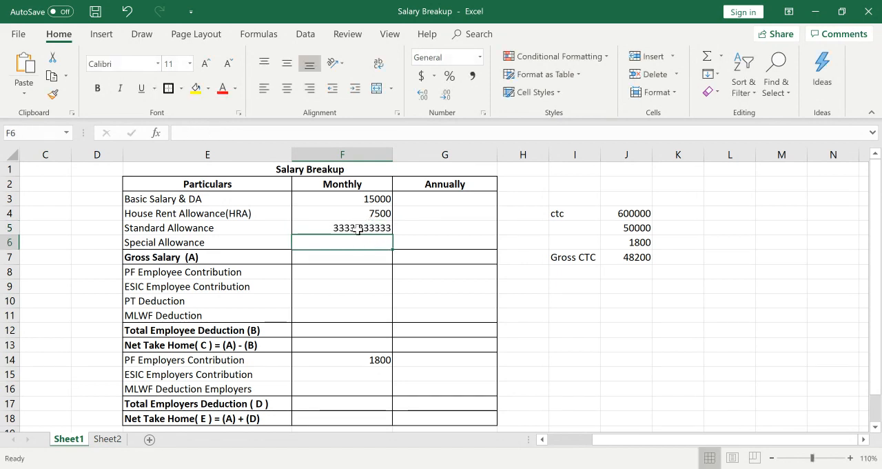
Recalculate the monthly Standard Allowance in cell F5 as =50000/12 and replace the formula with the rounded amount 4167.
left_click(357, 230)
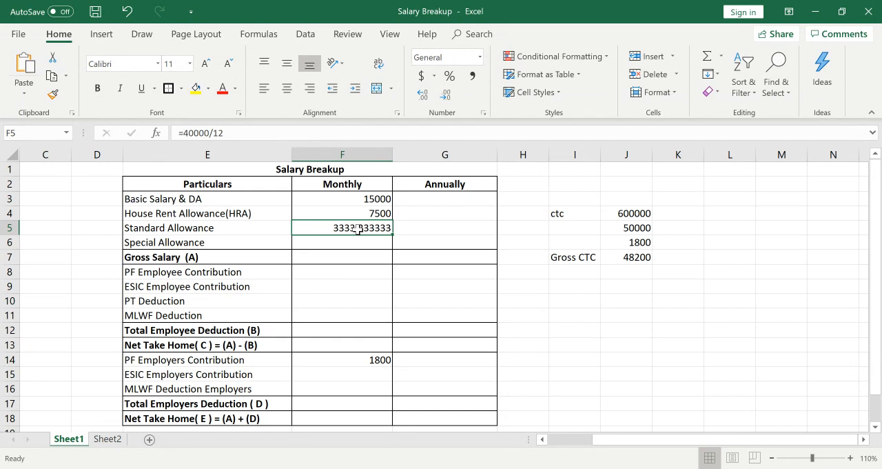
type("5")
key("BackSpace")
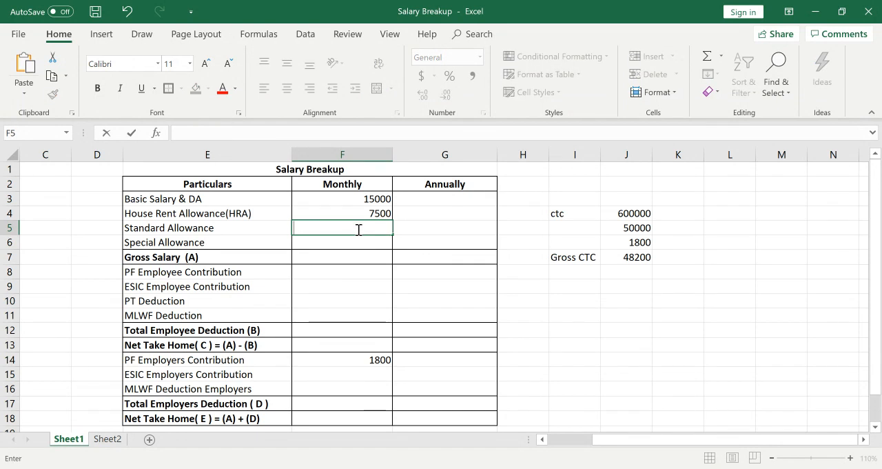
type("=50000")
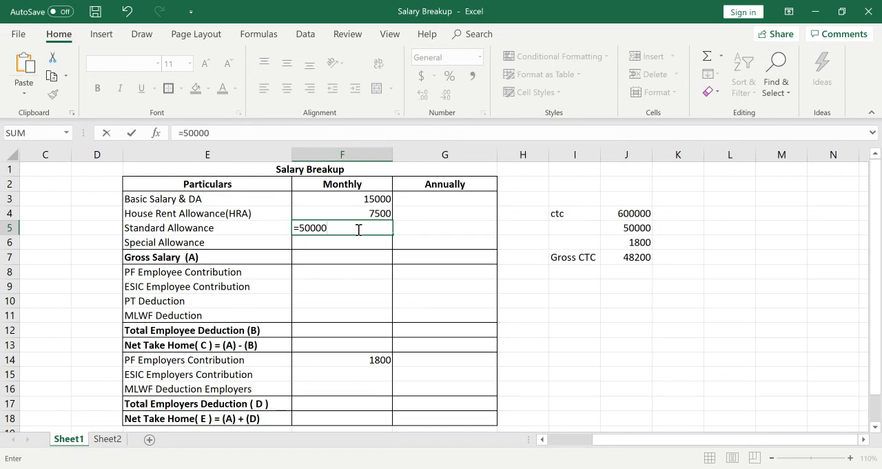
type(".")
key("BackSpace")
type("/12")
key("Return")
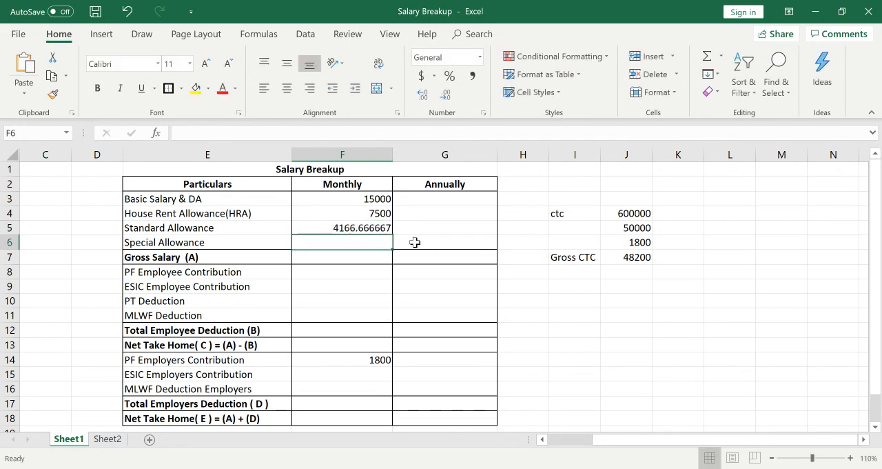
left_click(371, 226)
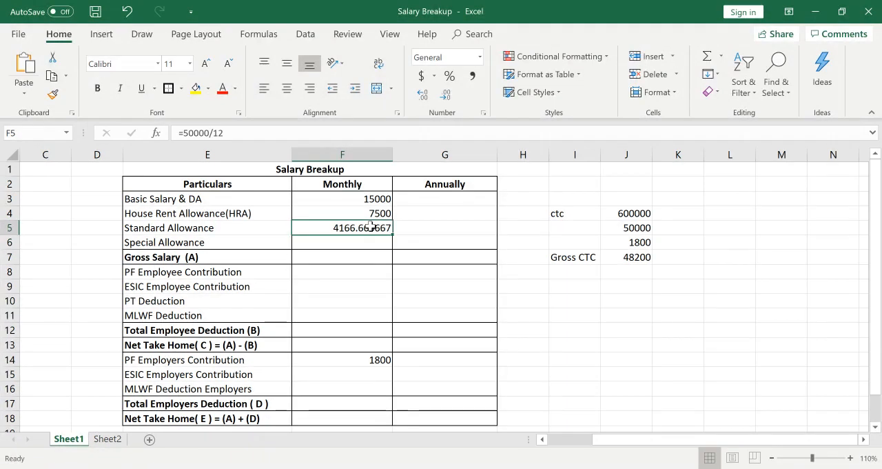
type("4167")
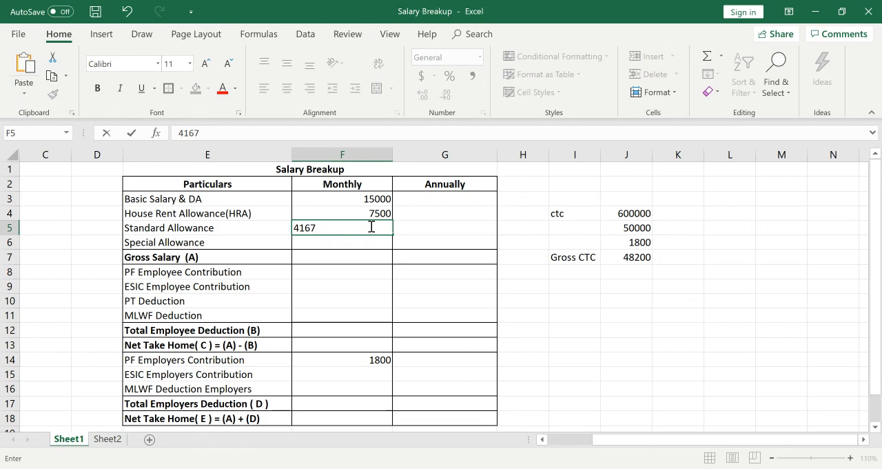
key("Return")
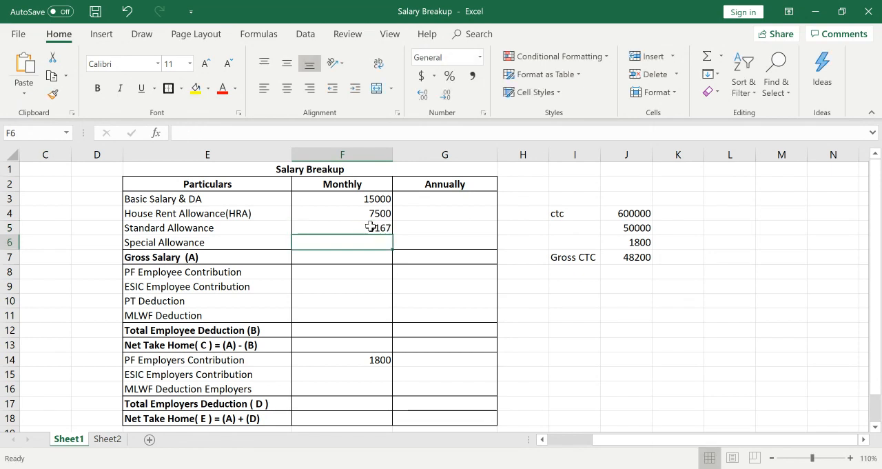
Enter the Gross CTC amount 48200 as the monthly Gross Salary (A) in cell F7.
left_click(371, 258)
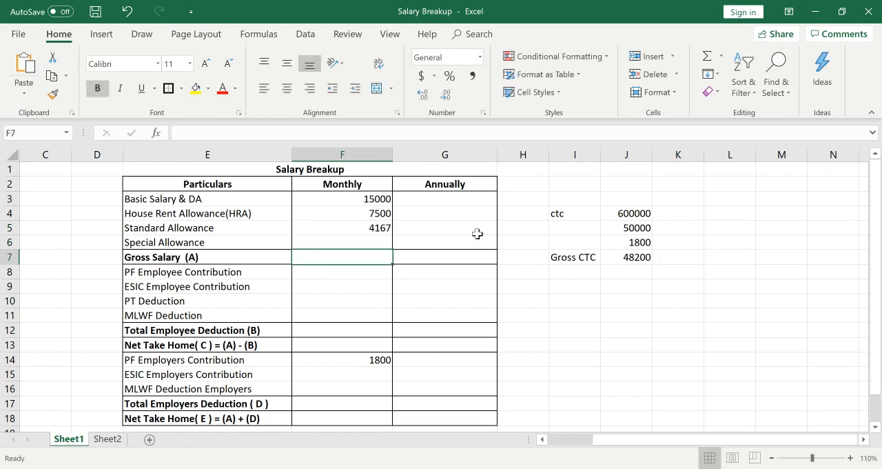
left_click(640, 260)
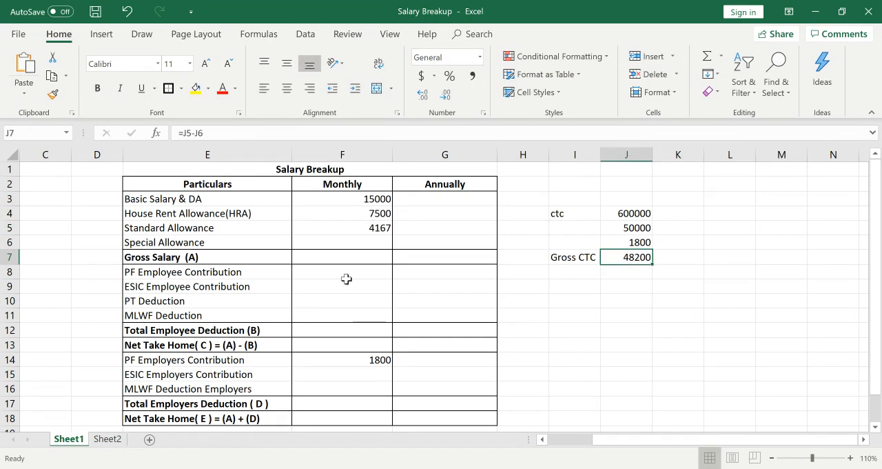
left_click(353, 256)
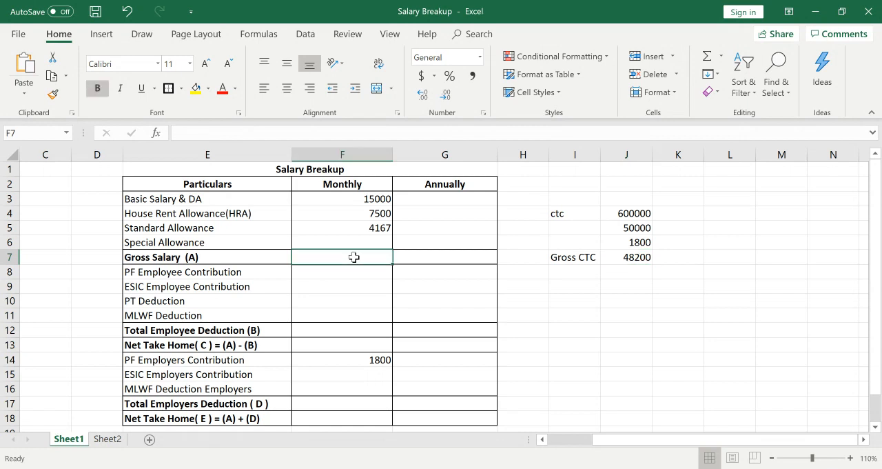
type("48200")
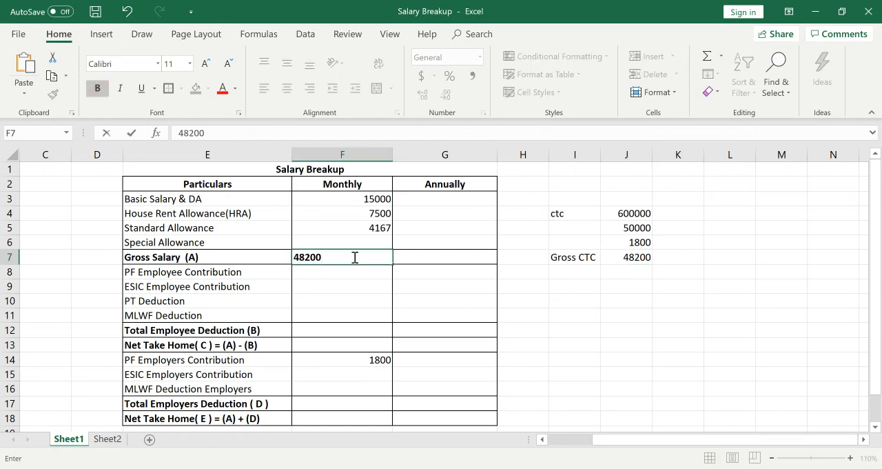
key("Return")
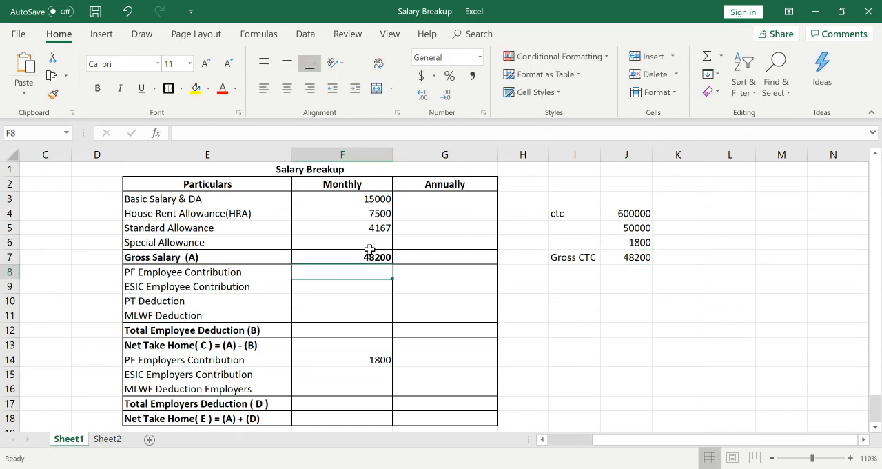
Calculate the monthly Special Allowance in cell F6 with the formula =F7-SUM(F3:F5).
left_click(373, 242)
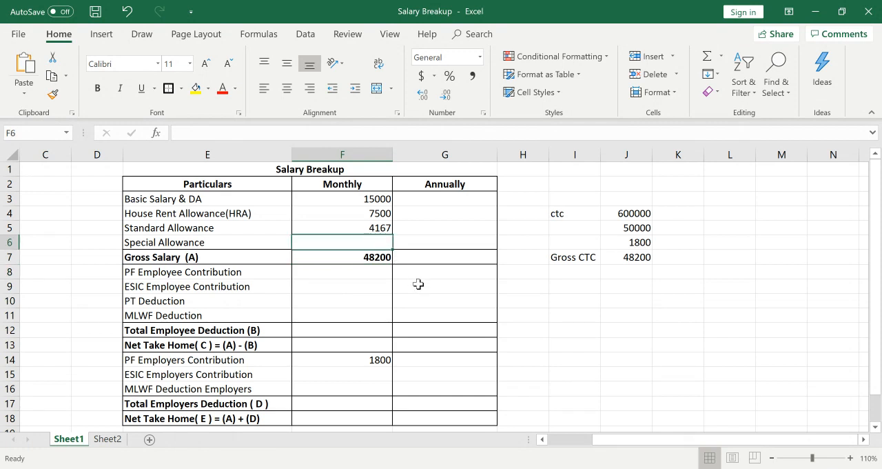
type("=")
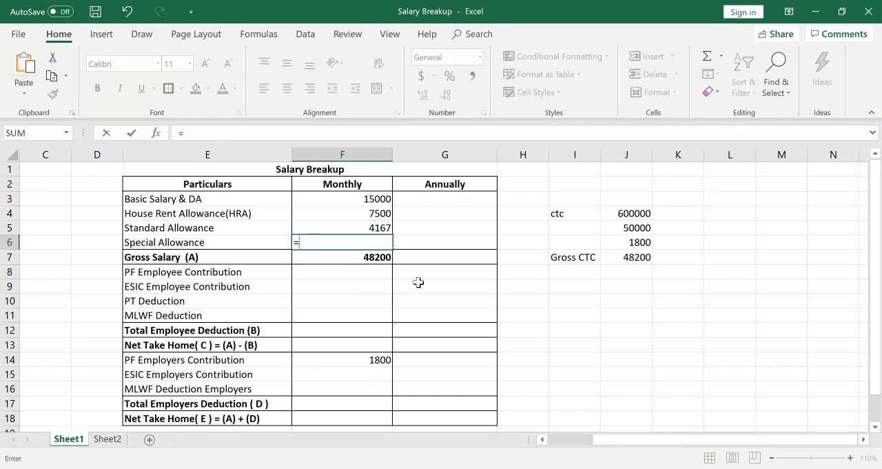
left_click(379, 258)
type("-")
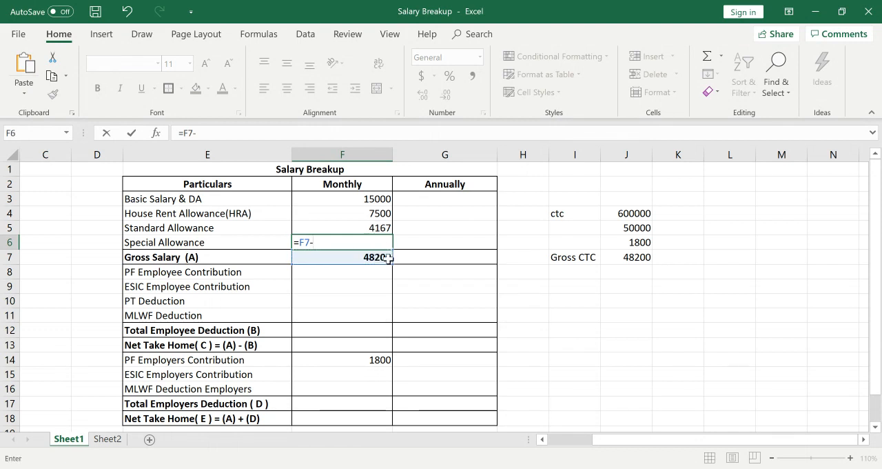
type("sum")
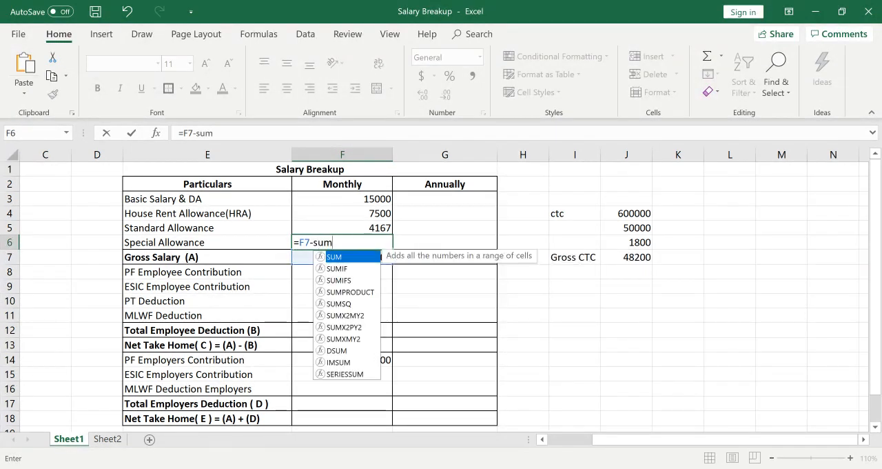
type("(")
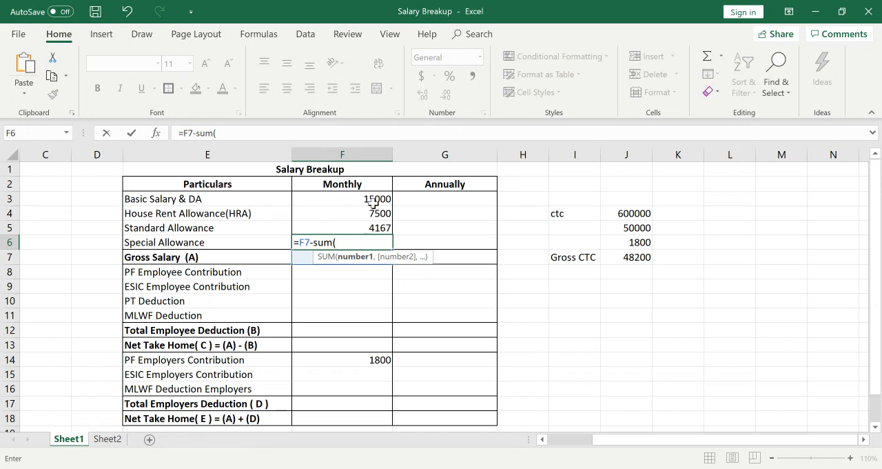
left_click_drag(374, 198, 377, 225)
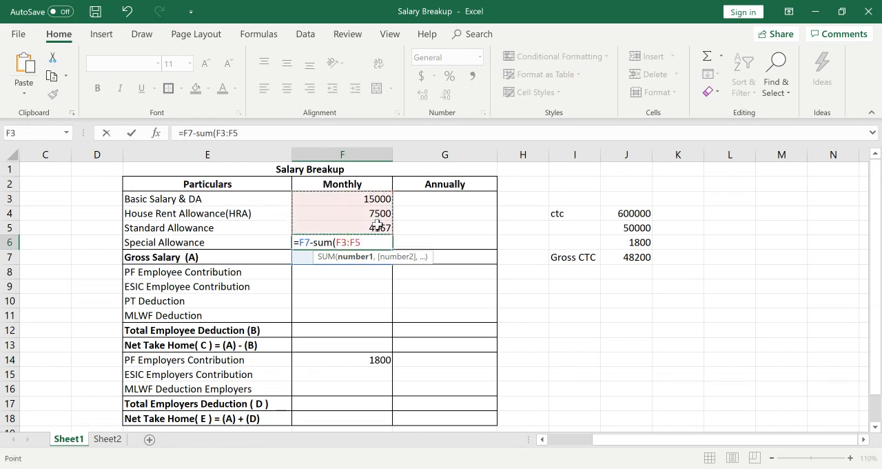
type(")")
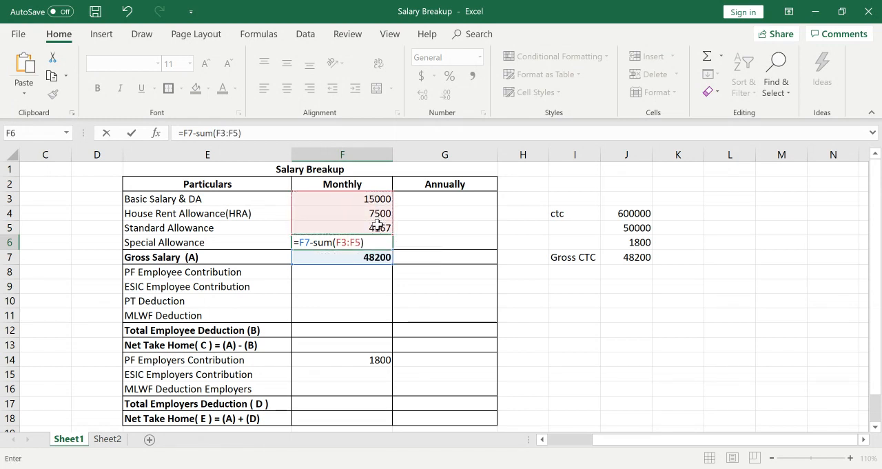
key("Return")
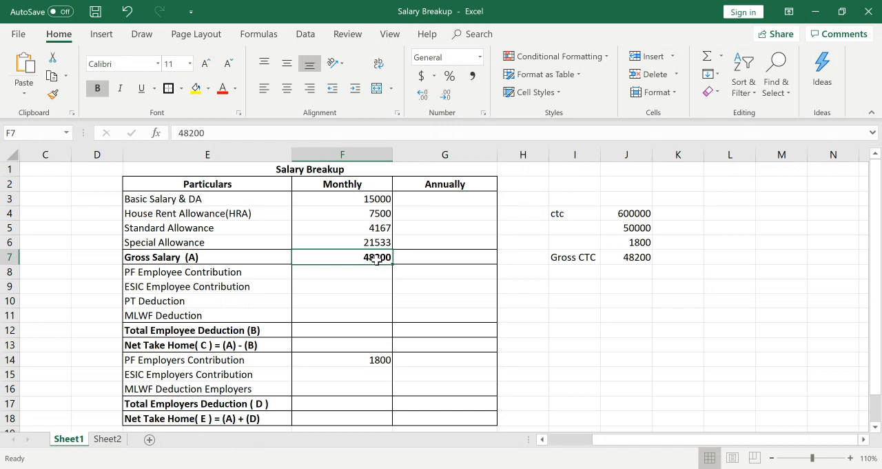
Review the monthly earnings in F3:F6 and the CTC figures in J4 and J5.
left_click(433, 199)
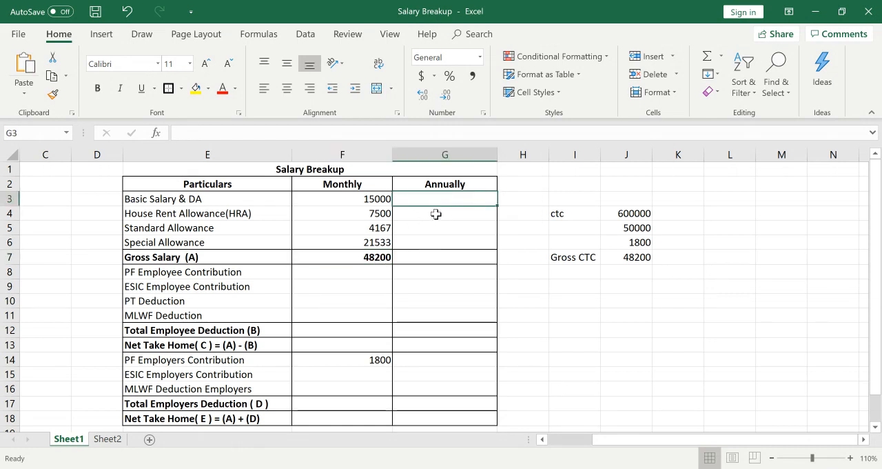
left_click(436, 214)
left_click(437, 228)
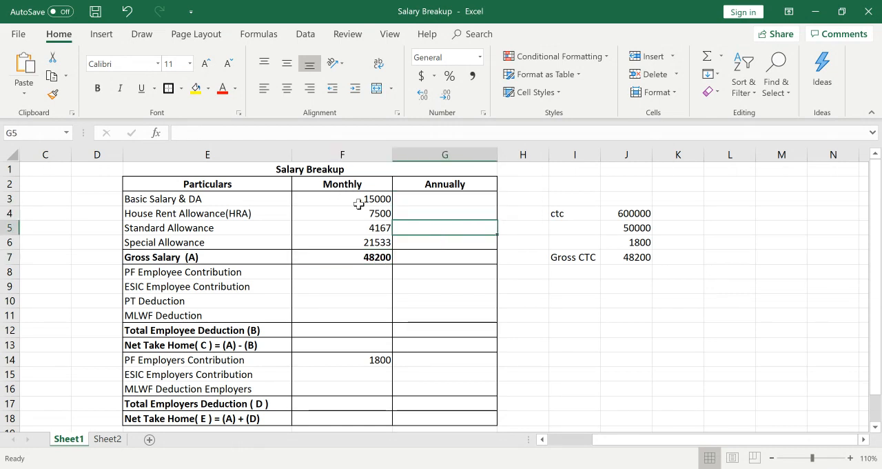
left_click(360, 200)
left_click(419, 199)
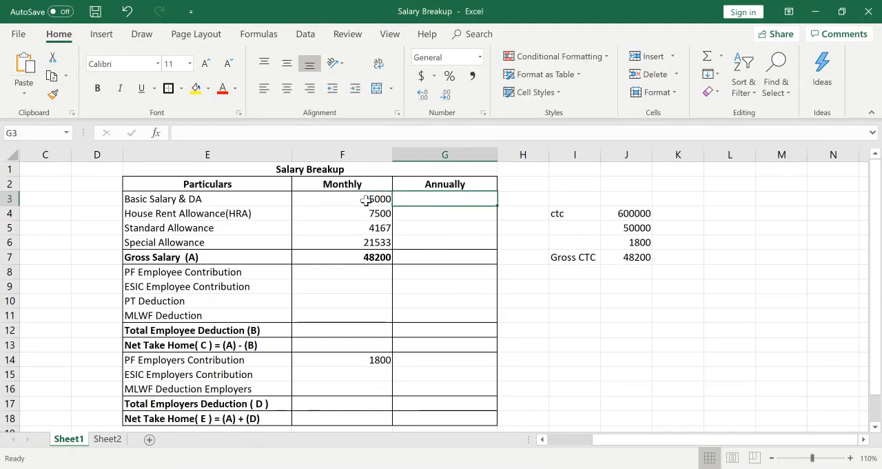
left_click_drag(366, 201, 363, 242)
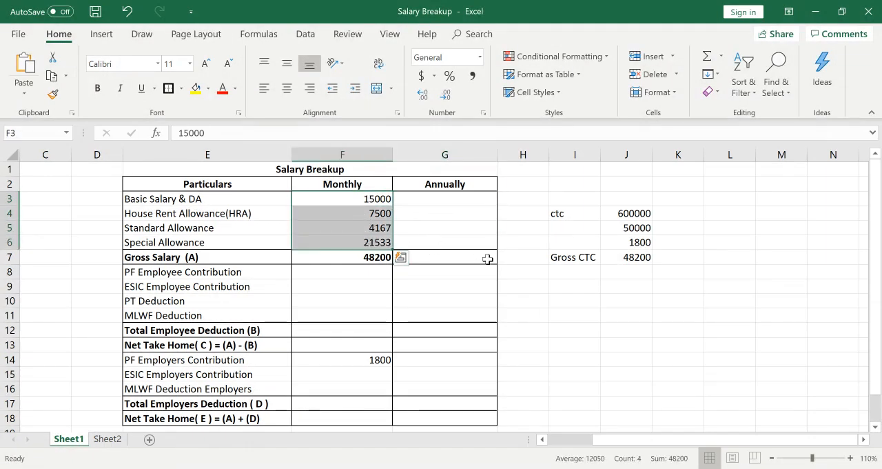
left_click(680, 284)
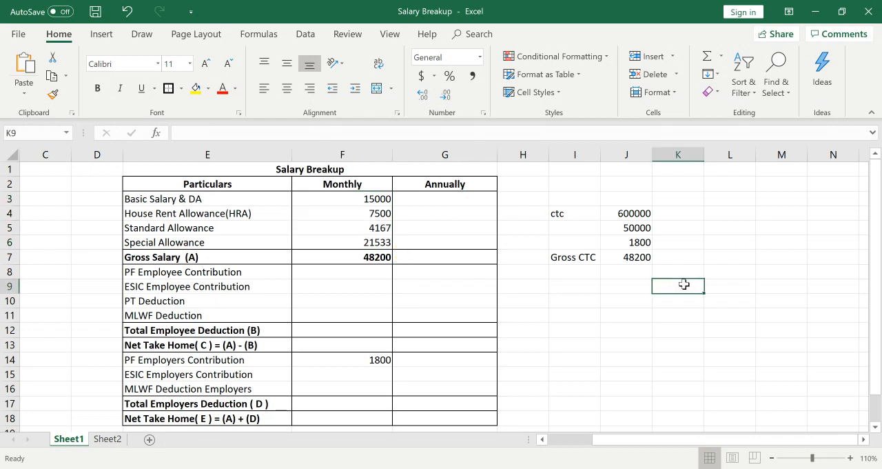
left_click(625, 212)
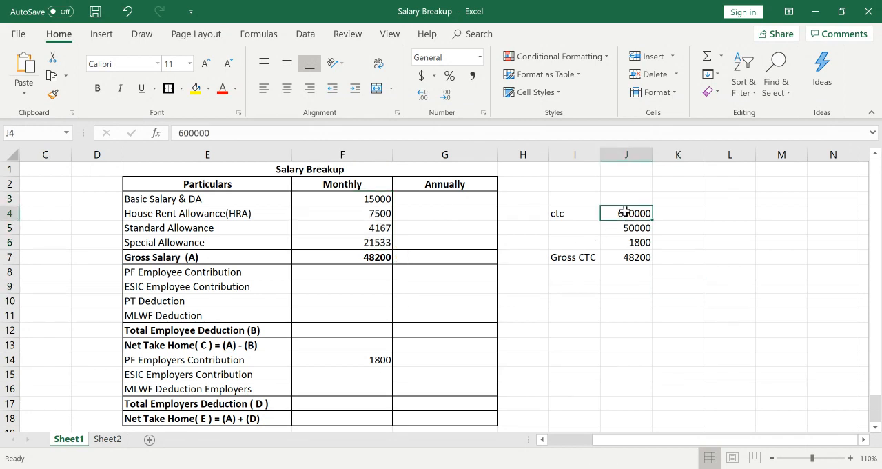
left_click(626, 227)
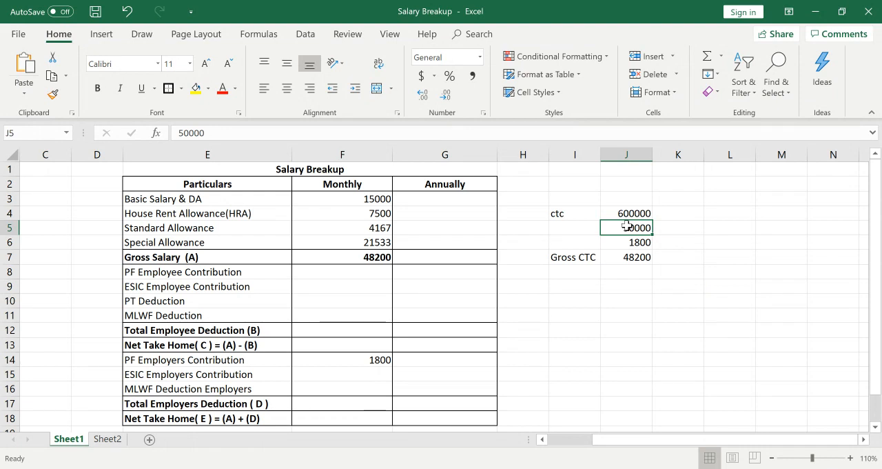
Label the monthly CTC amount in row 5 as Total CTC in cell I5.
left_click(587, 225)
type("To")
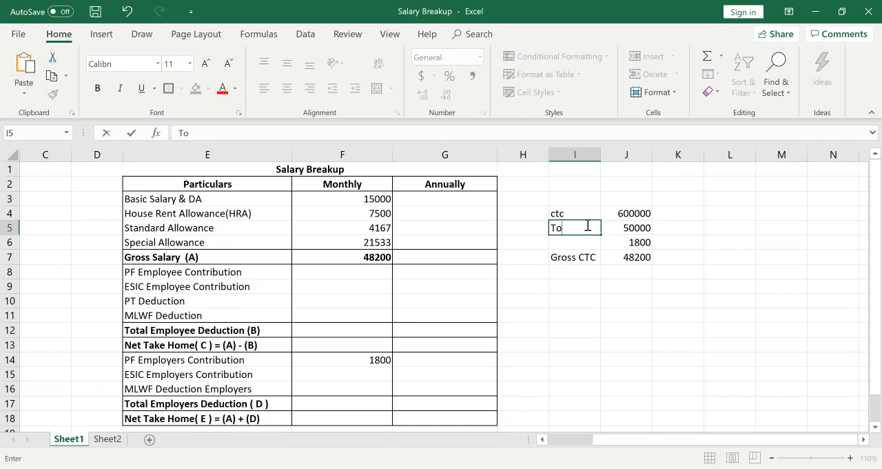
type("tal CTC")
key("Return")
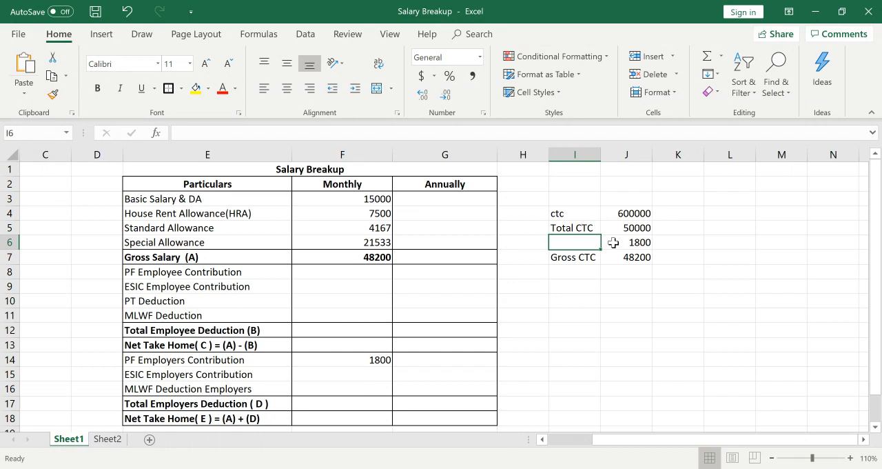
Label the 1800 amount in row 6 as PF Employer in cell I6 and widen column I to fit it.
type("PF E")
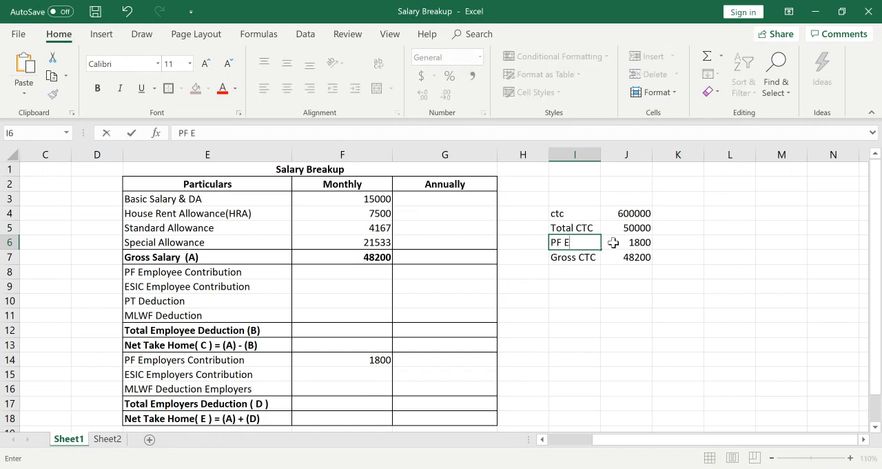
type("mployer")
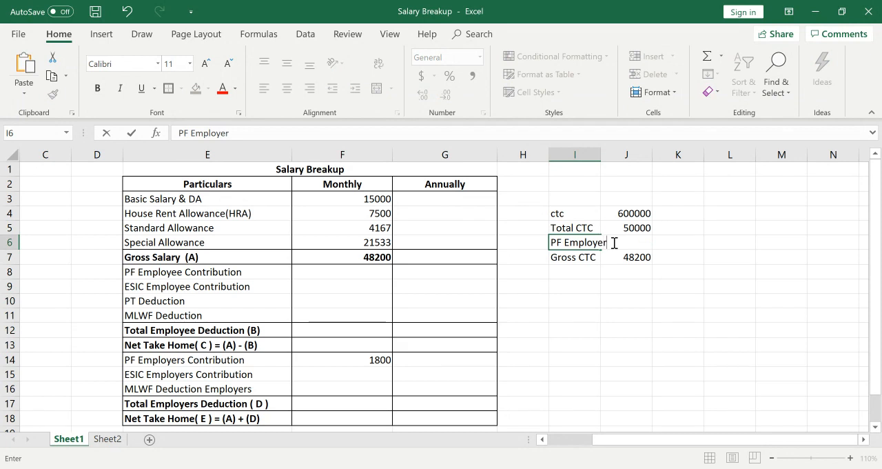
key("Return")
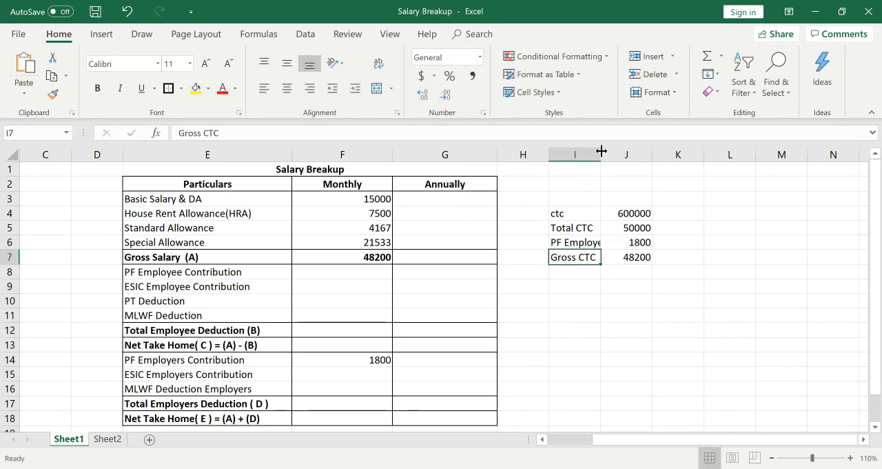
left_click_drag(601, 151, 618, 151)
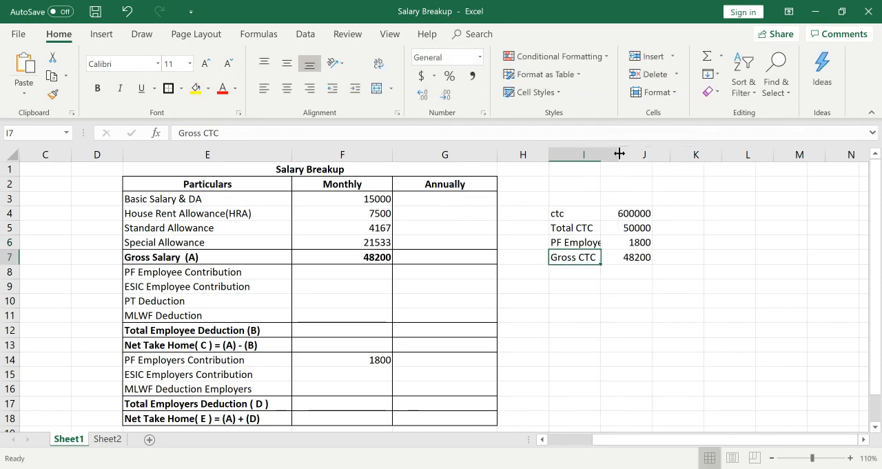
left_click(654, 257)
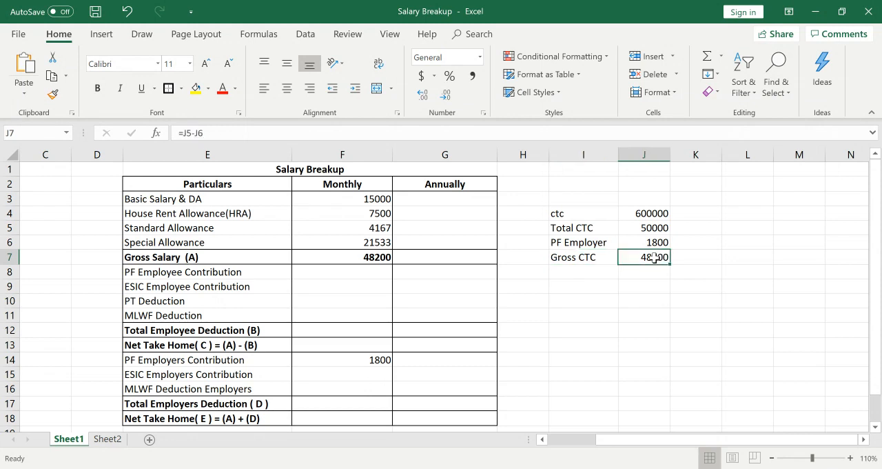
left_click(592, 258)
left_click(653, 240)
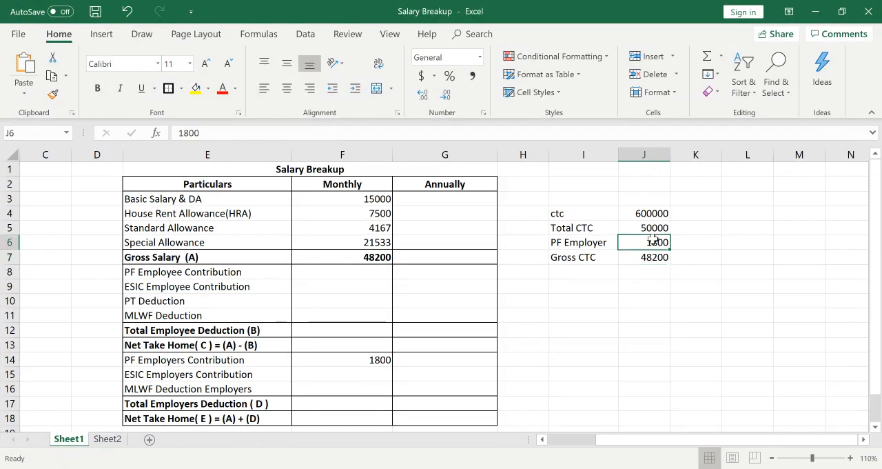
left_click(635, 257)
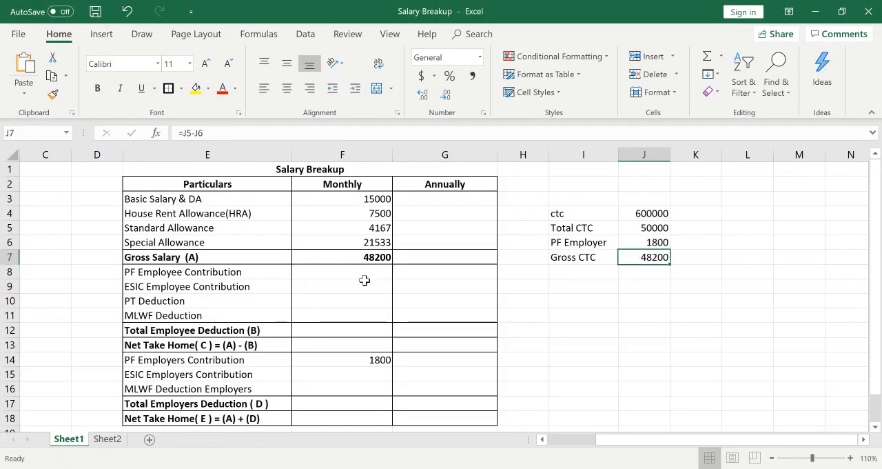
Calculate the monthly PF Employee Contribution in F8 as =F3*12% and enter 0 as the ESIC Employee Contribution in F9.
left_click(335, 256)
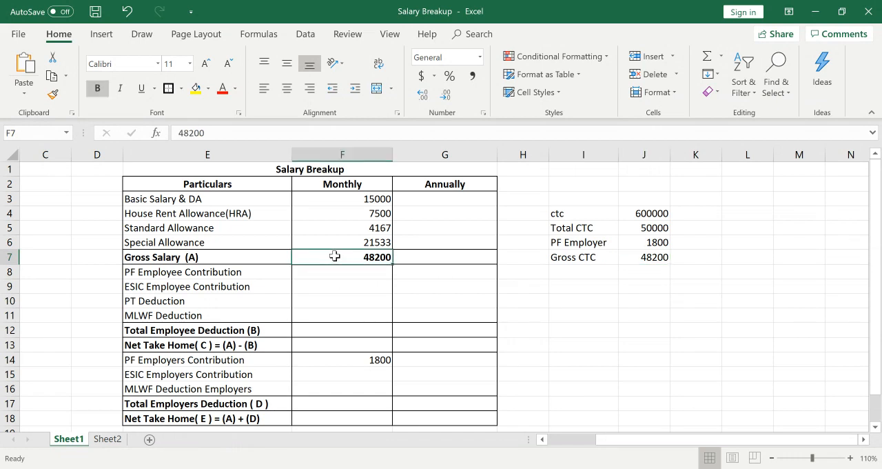
key("Down")
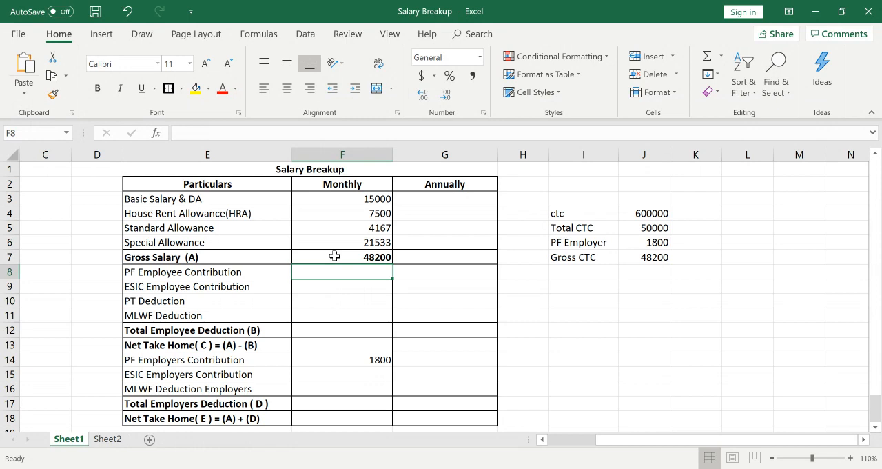
type("=")
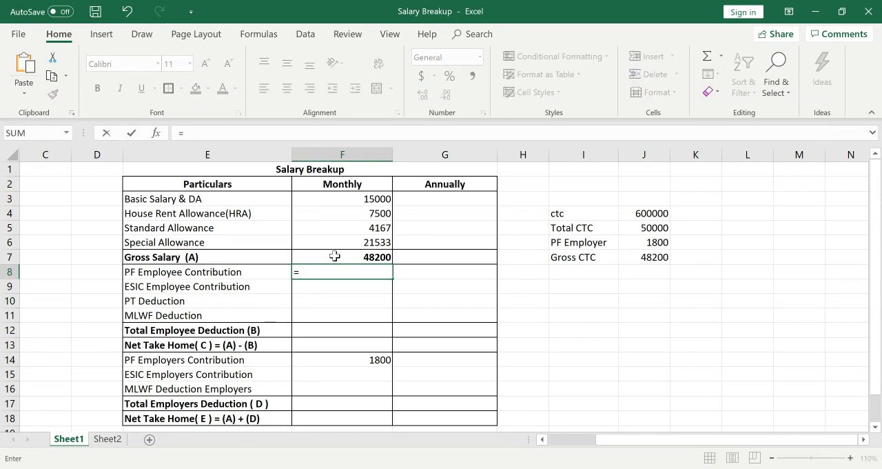
key("Up")
key("Up")
key("Up")
key("Up")
key("Up")
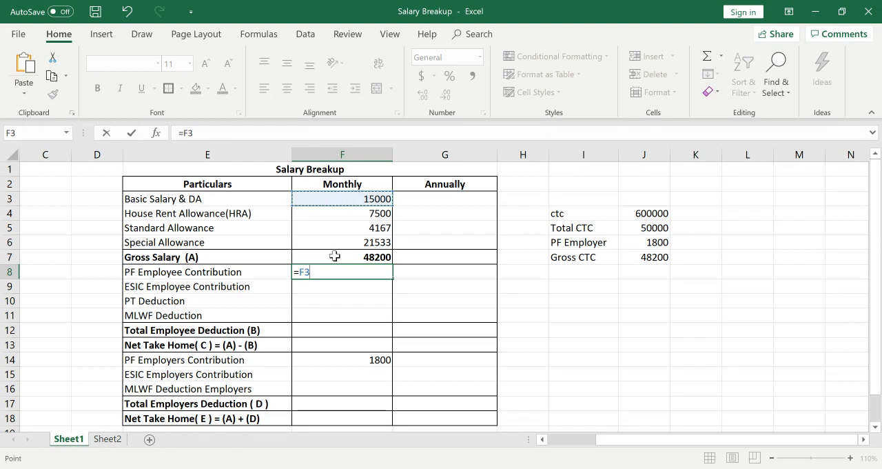
type("*12")
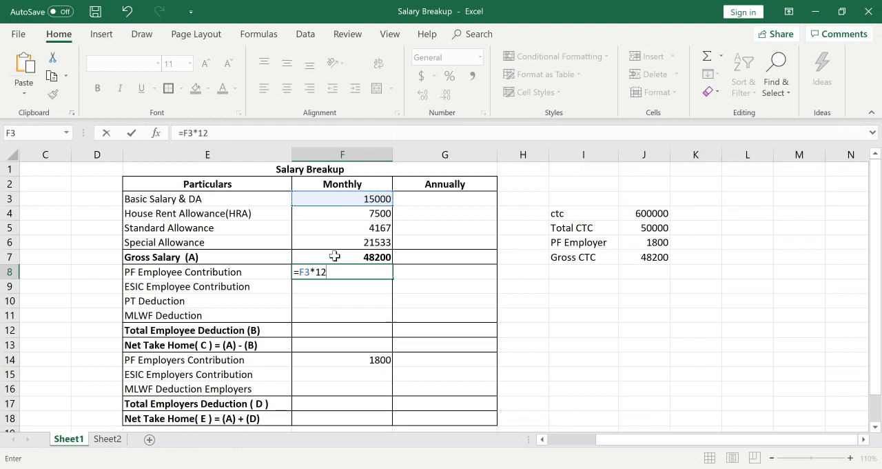
type("%")
key("Return")
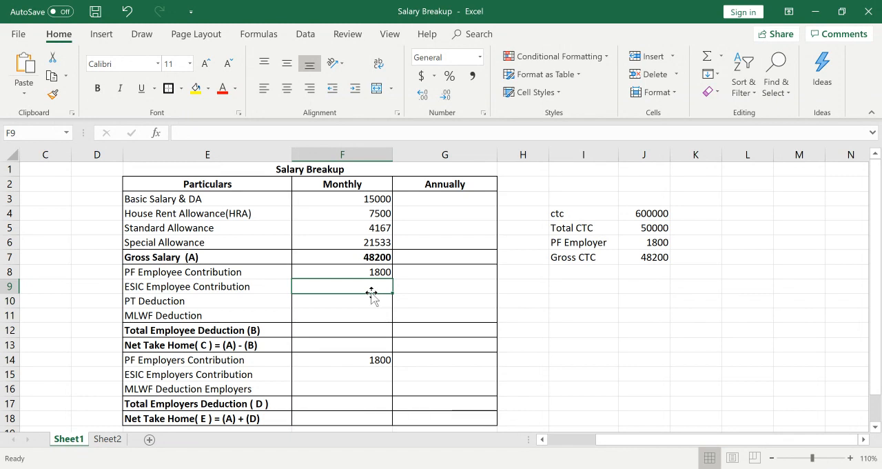
type("0")
key("Return")
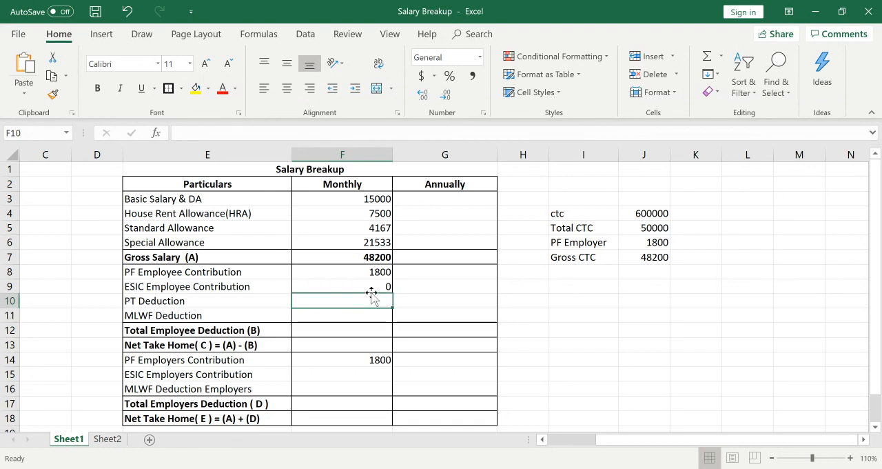
key("Down")
key("Down")
key("Up")
key("Up")
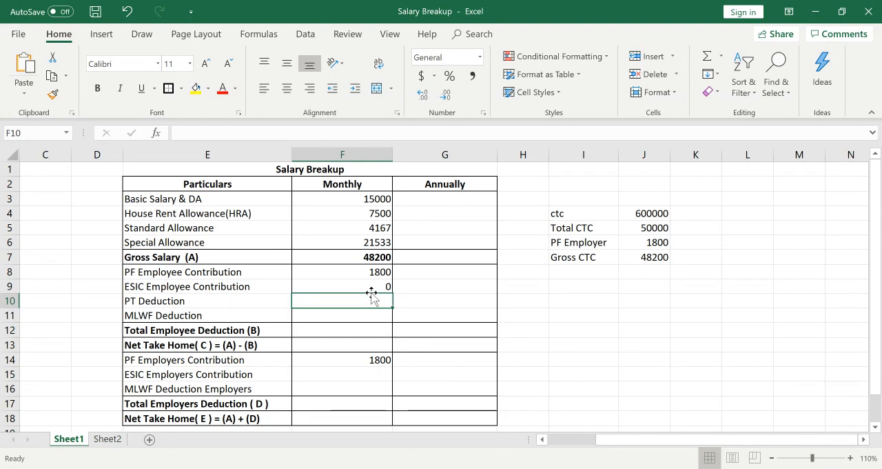
left_click_drag(219, 172, 434, 413)
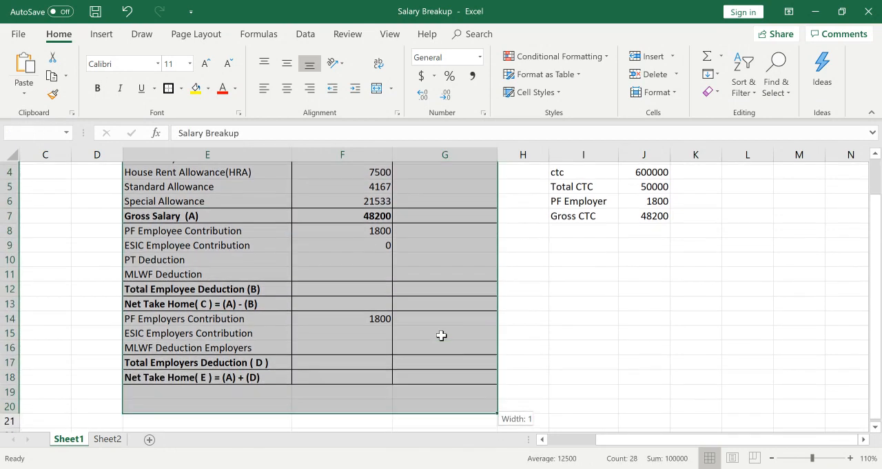
left_click_drag(441, 336, 445, 372)
key("Up")
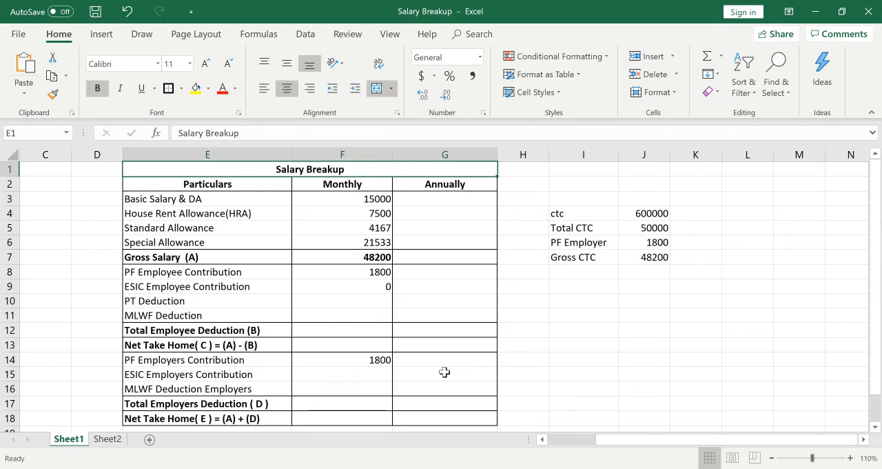
key("Down")
key("Down")
key("Down")
key("Down")
key("Down")
key("Down")
key("Down")
key("Down")
key("Down")
key("Down")
key("Down")
key("Down")
key("Down")
key("Down")
key("Down")
key("Down")
key("Down")
key("Down")
key("Down")
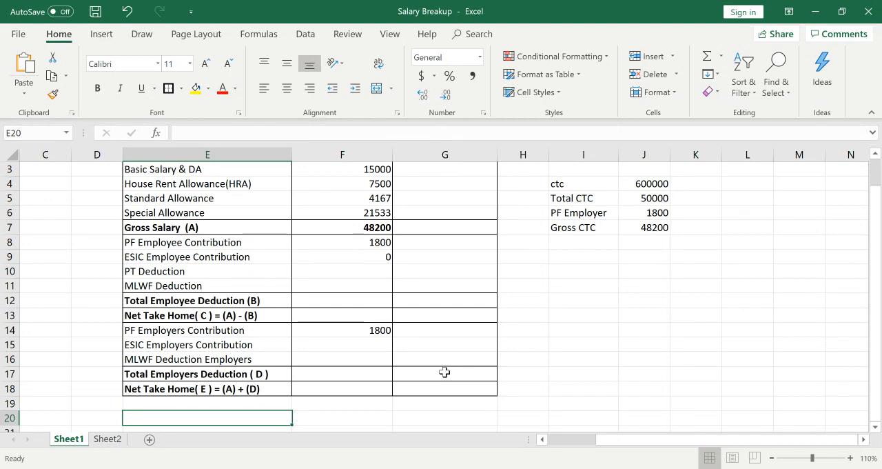
Enter the heading Note in cell E20 below the salary table.
type("Note")
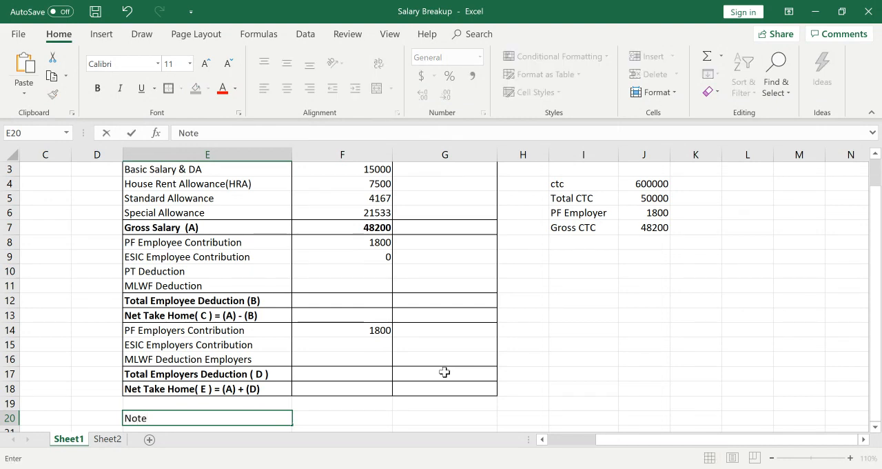
key("Return")
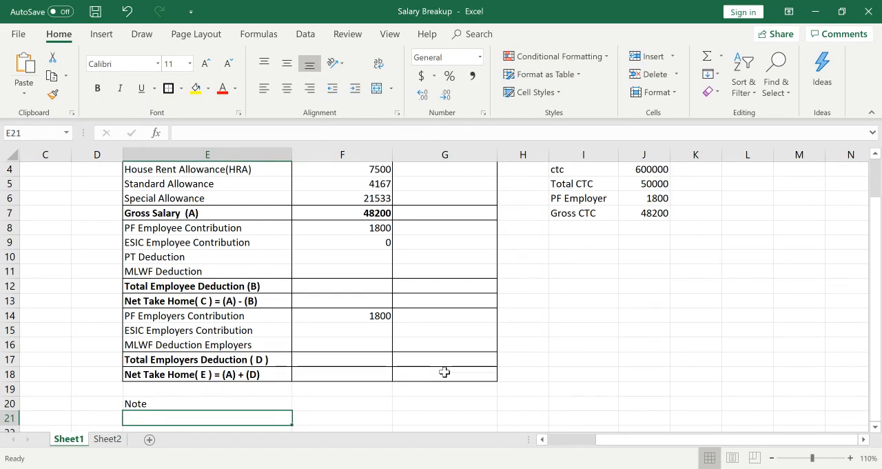
Enter 200 as the monthly PT Deduction in cell F10.
key("Up")
key("Up")
key("Up")
key("Up")
key("Up")
key("Up")
key("Up")
key("Up")
key("Up")
key("Up")
key("Up")
key("Up")
key("Down")
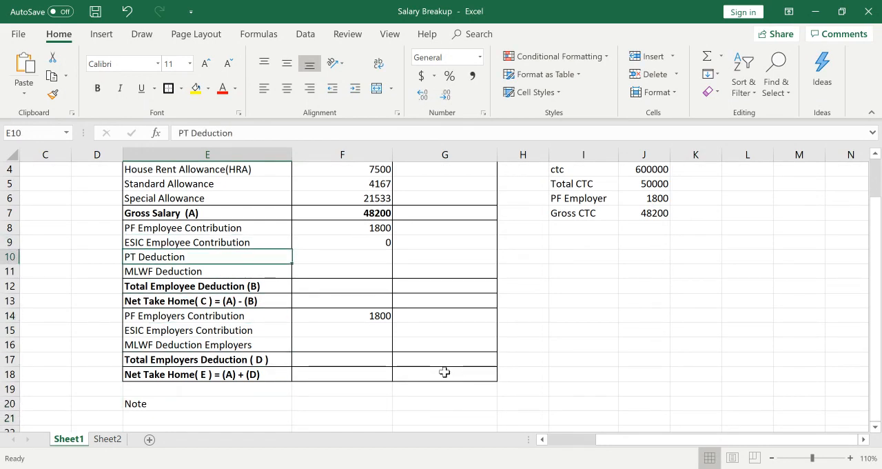
key("Right")
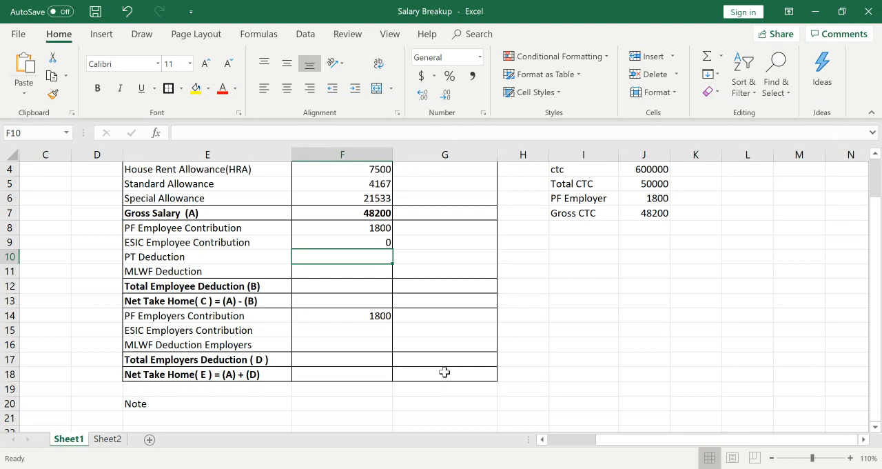
type("200")
key("Return")
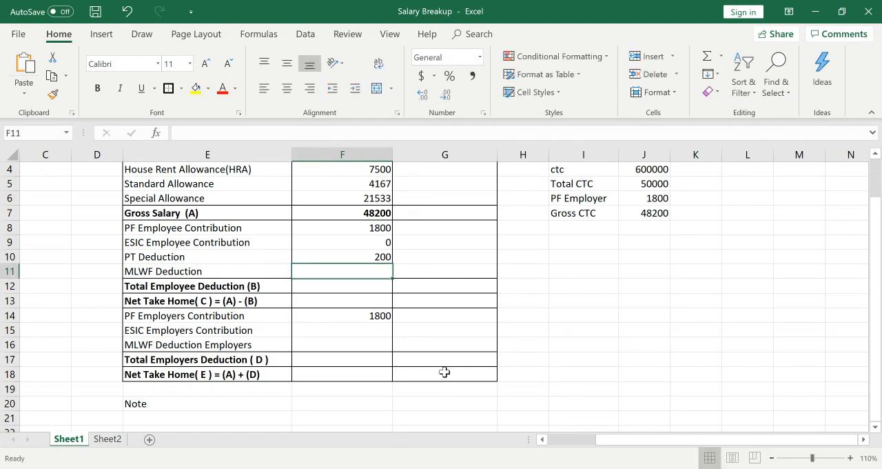
Review the monthly earnings and employee deduction entries in column F.
key("Up")
key("Up")
key("Up")
key("Up")
key("Up")
key("Up")
key("Up")
key("Up")
key("Up")
key("Up")
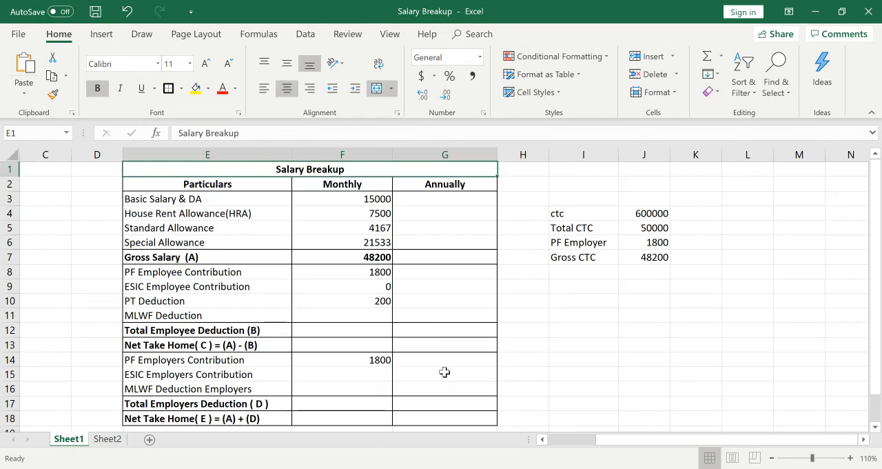
key("Down")
key("Down")
key("Down")
key("Down")
key("Down")
key("Down")
key("Down")
key("Down")
key("Down")
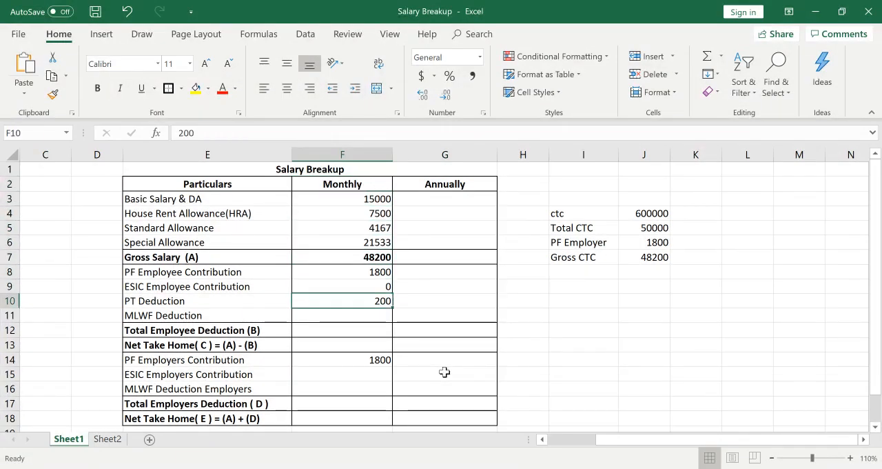
key("Down")
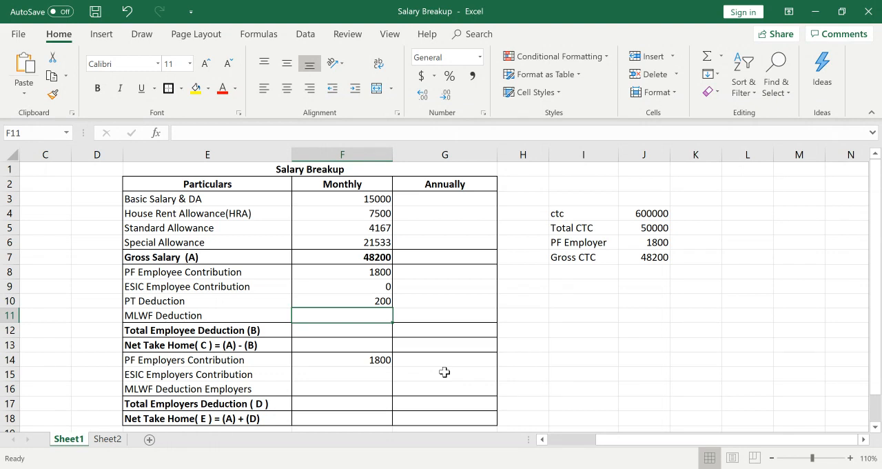
key("Down")
key("Up")
key("Up")
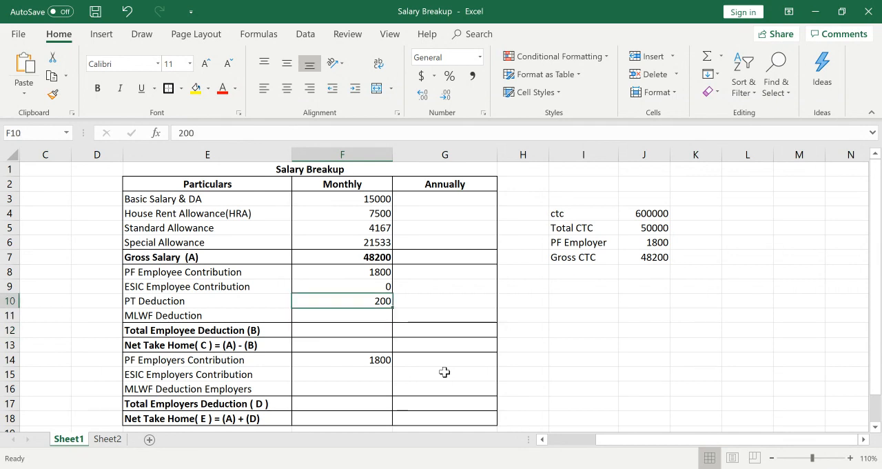
Enter 0 as the monthly MLWF Deduction in cell F11.
key("Up")
key("Down")
key("Down")
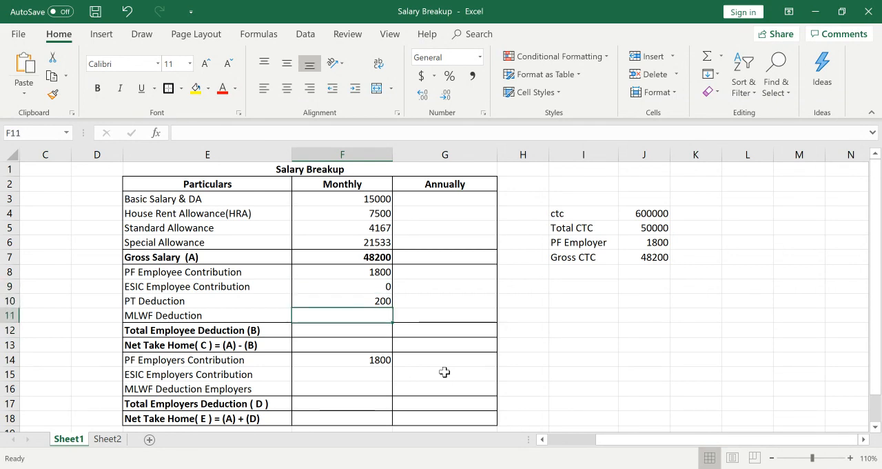
type("0")
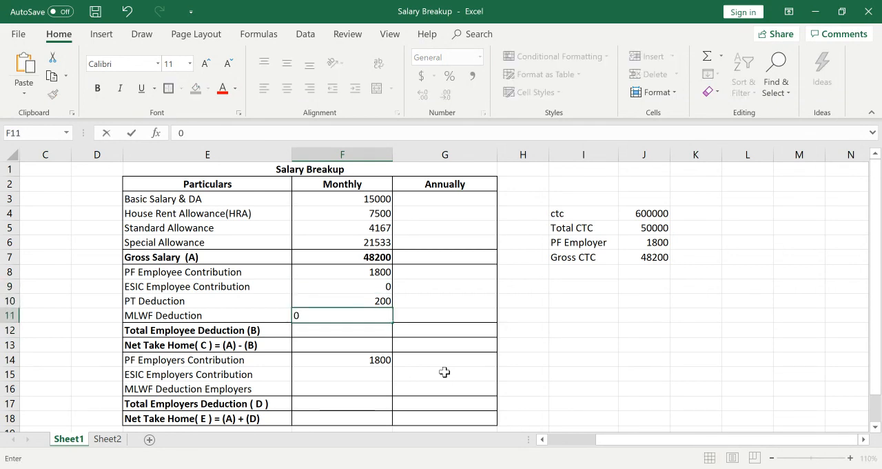
key("Return")
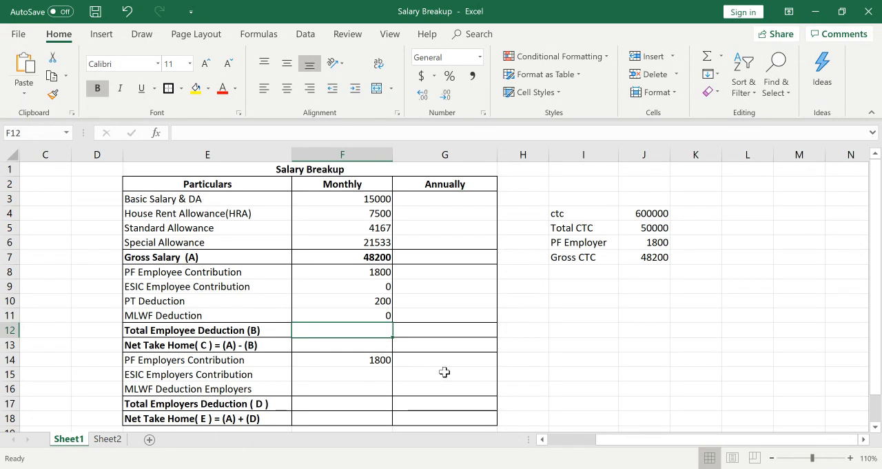
Enter 2000 as Total Employee Deduction in F12 and calculate the monthly Net Take Home in F13 as =F7-F12.
type("2000")
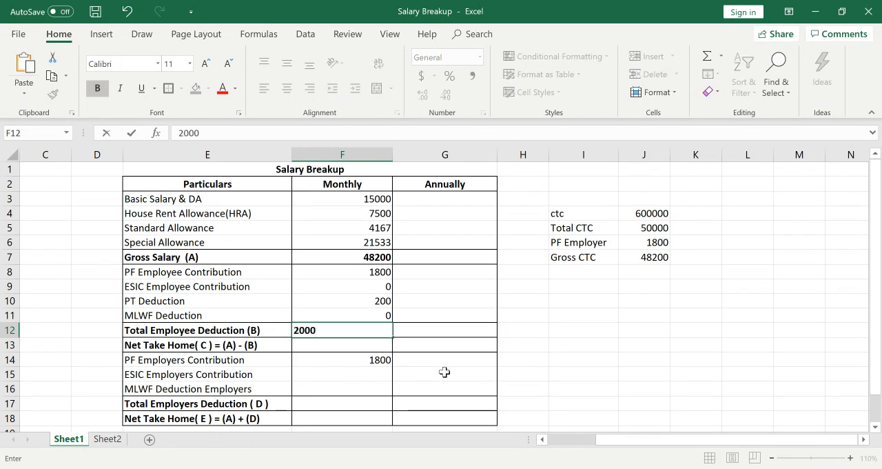
key("Return")
type("=")
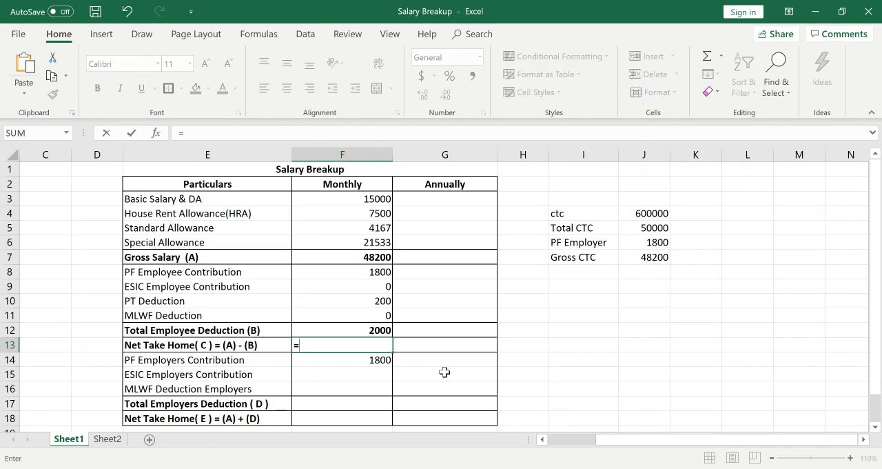
left_click(378, 256)
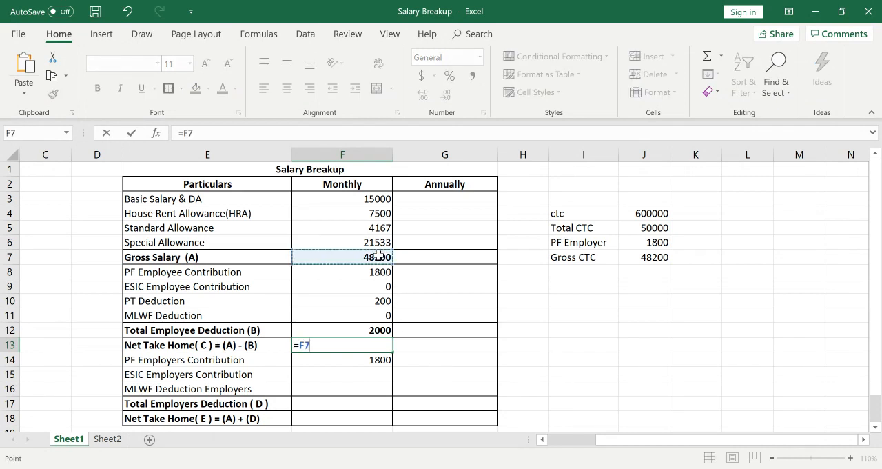
type("-")
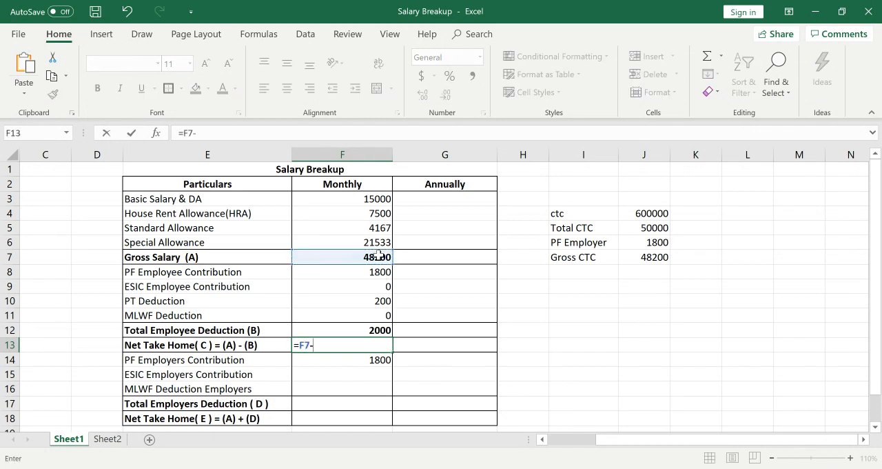
left_click(372, 332)
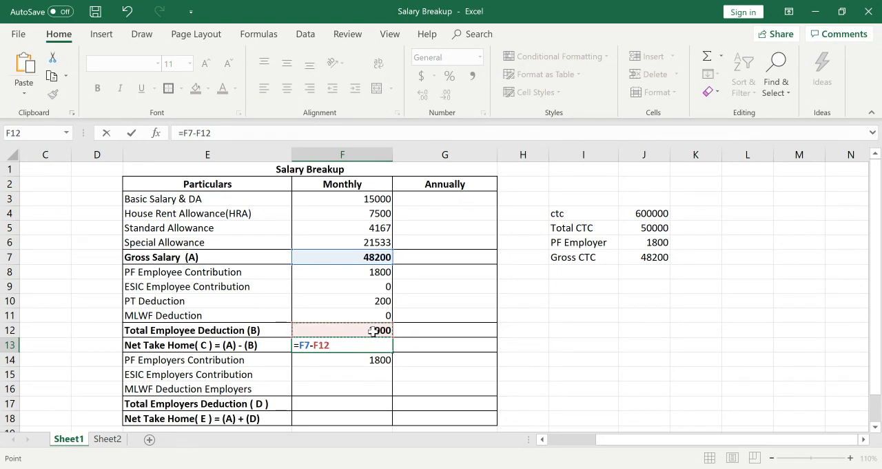
key("Return")
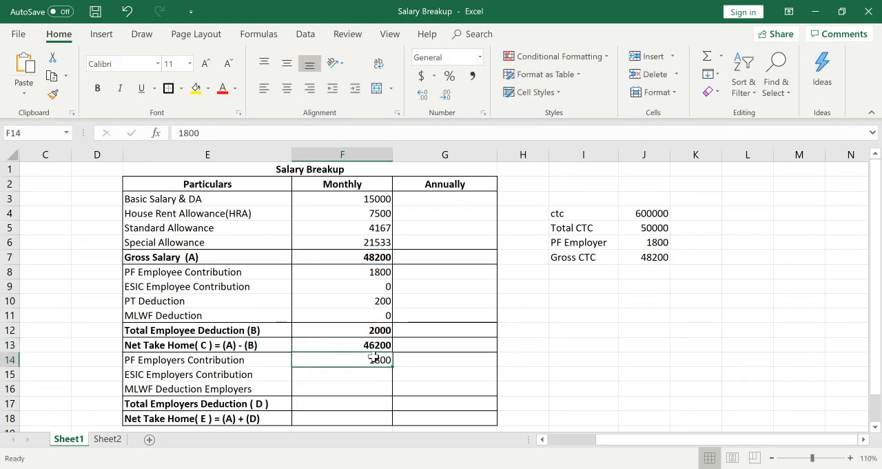
Review the Net Take Home formula in F13 and the other monthly figures in column F through the employer contribution rows.
left_click(369, 345)
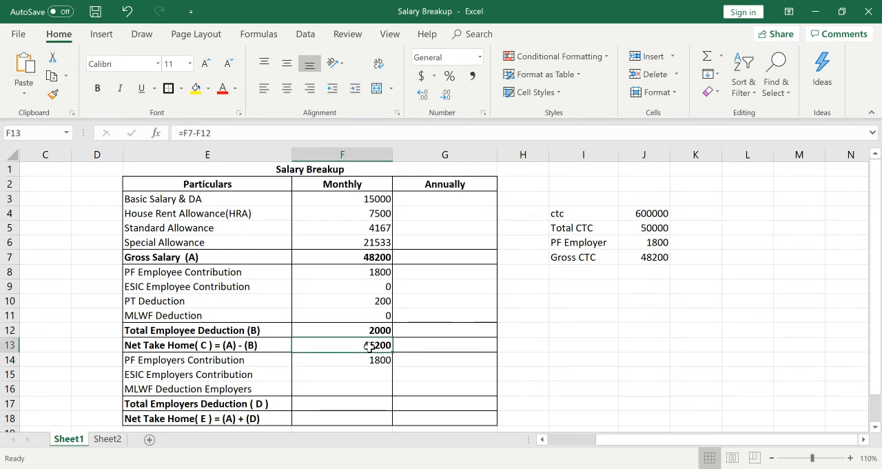
key("Down")
key("Down")
key("Down")
key("Down")
key("Down")
key("Down")
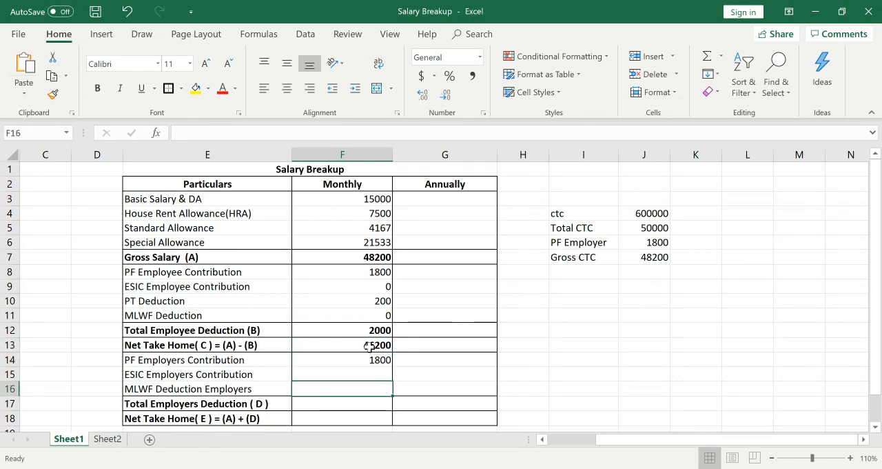
key("Down")
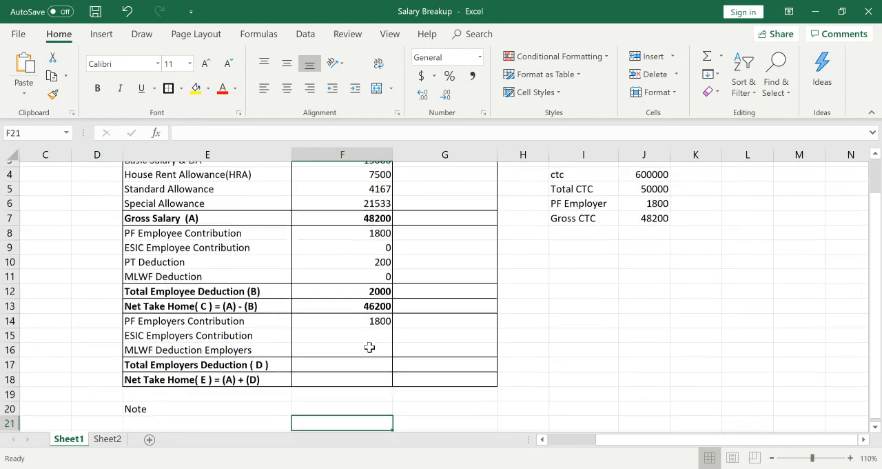
key("Up")
key("Up")
key("Up")
key("Up")
key("Up")
key("Up")
key("Up")
key("Up")
key("Up")
key("Up")
key("Up")
key("Up")
key("Up")
key("Up")
key("Up")
key("Up")
key("Up")
key("Up")
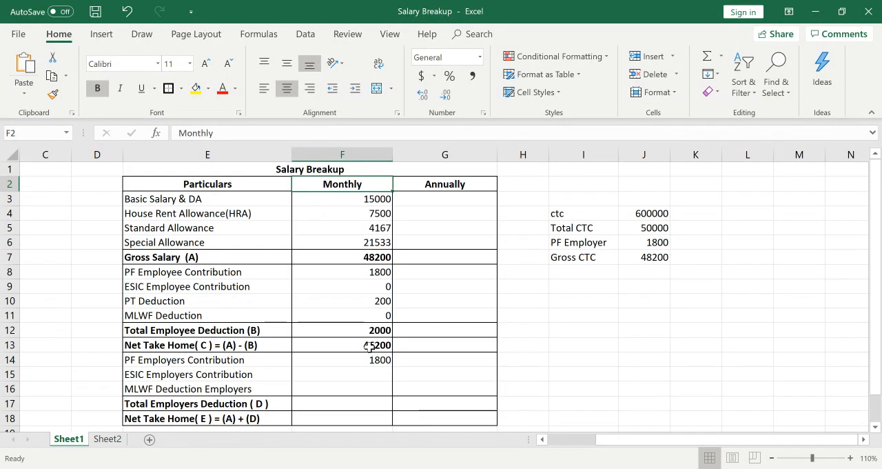
key("Down")
key("Down")
key("Down")
key("Down")
key("Down")
key("Down")
key("Down")
key("Down")
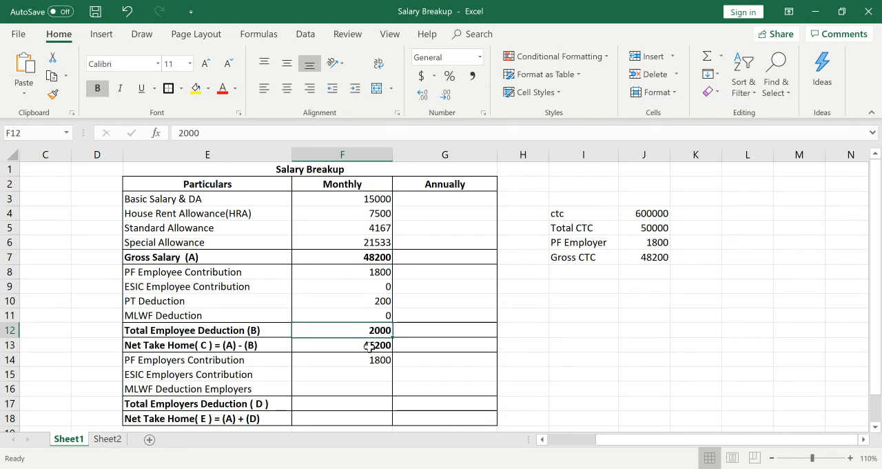
key("Down")
key("Down")
key("Down")
key("Down")
key("Down")
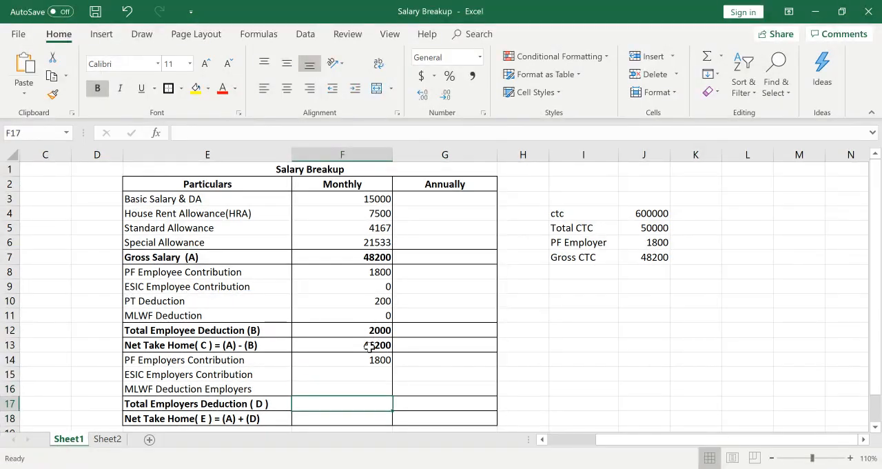
Add note 1 in row 21, with the number in D21 and the text PT Deduction 300 for Feb Month in E21.
key("Down")
key("Down")
key("Down")
key("Down")
key("Down")
key("Down")
key("Down")
key("Up")
key("Up")
key("Up")
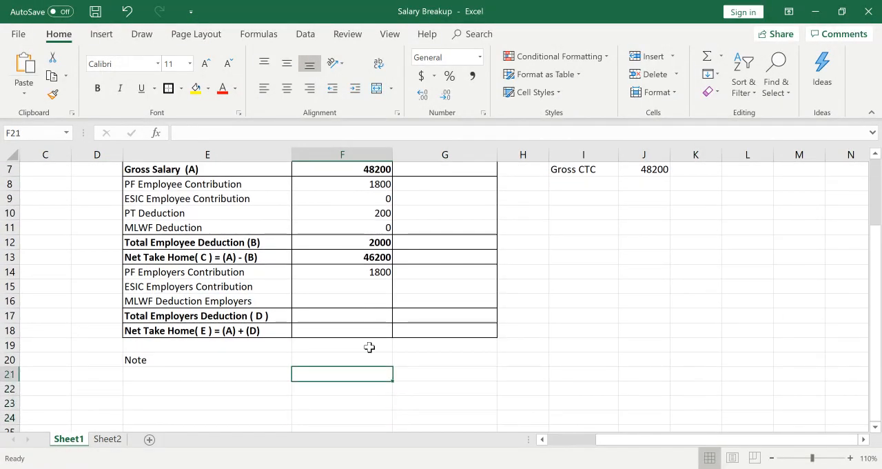
key("Left")
key("Left")
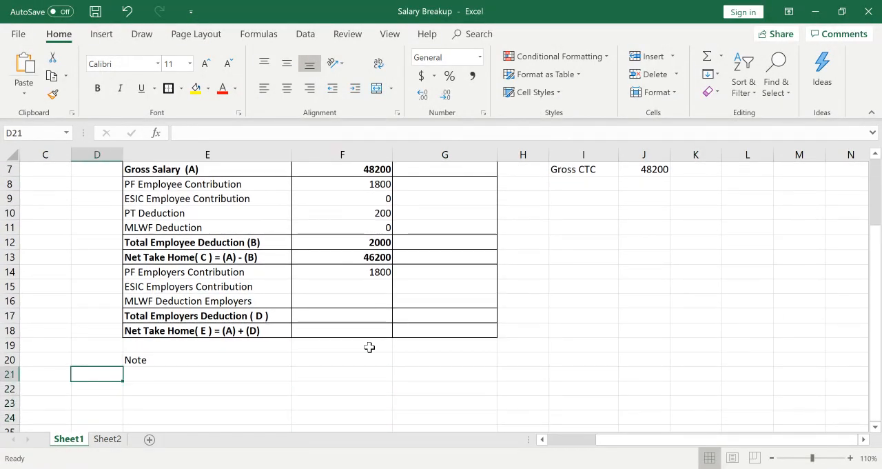
type("1")
key("Tab")
type("P")
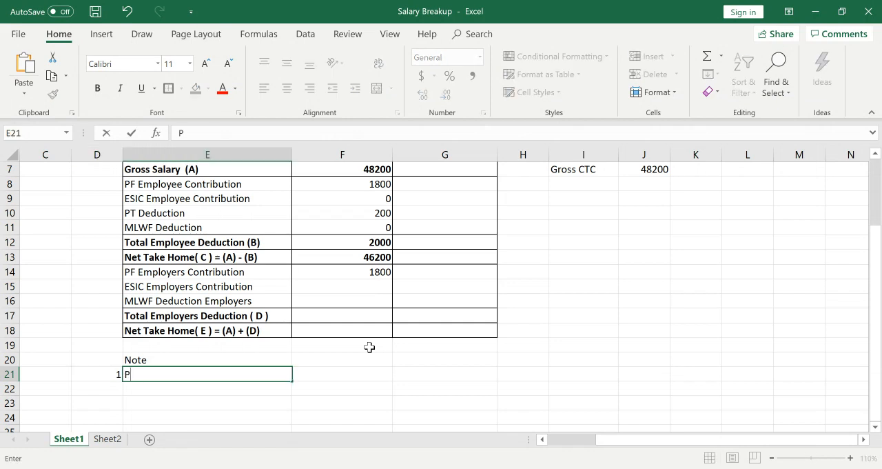
type("T De")
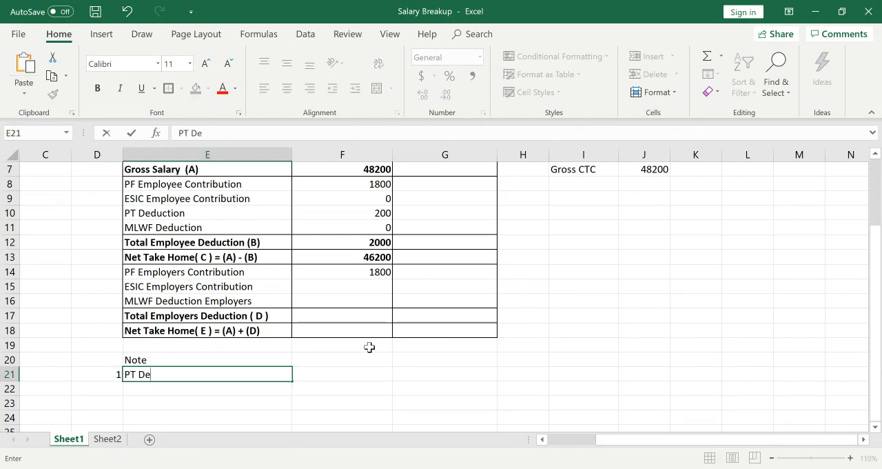
type("ductio")
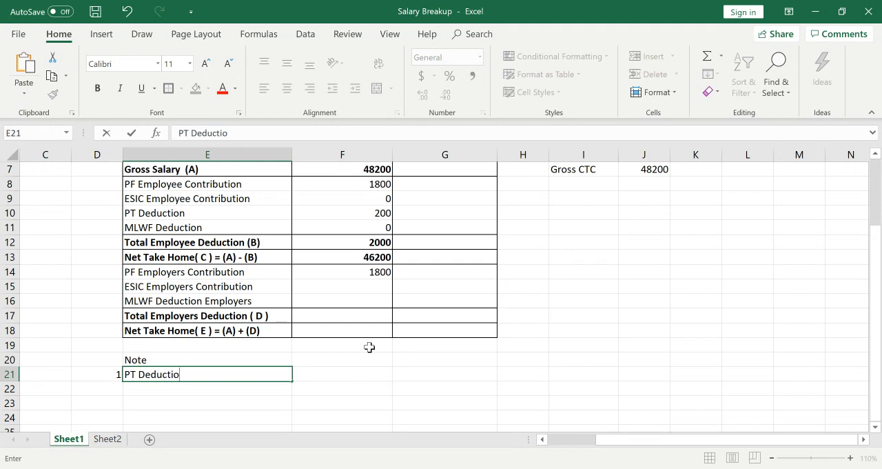
type("n 300")
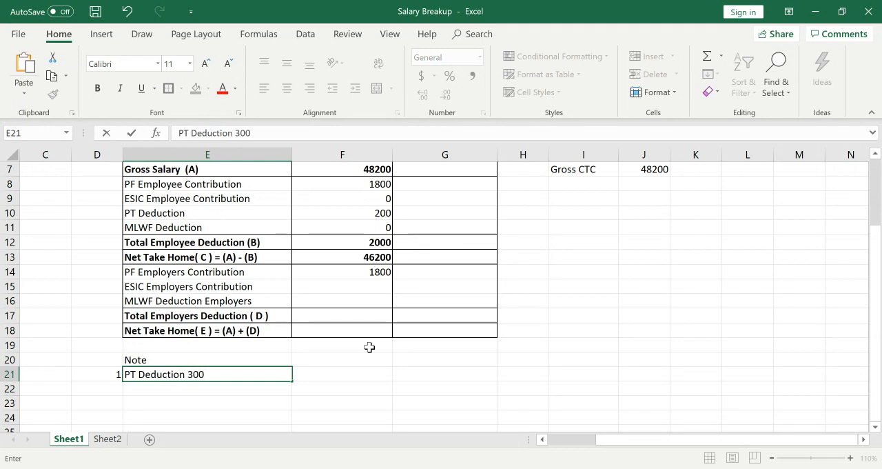
type(" for Feb Month")
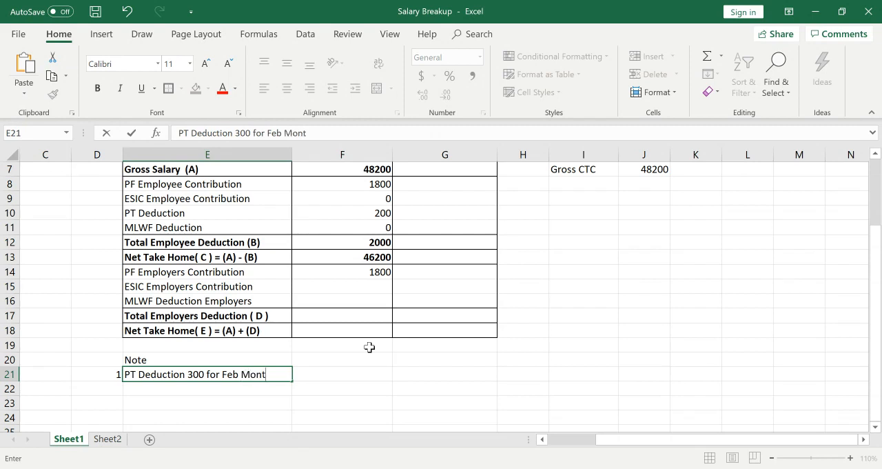
key("ctrl+Return")
Add note 2 in row 22, with the number in D22 and the text Income tax in E22.
key("Down")
key("Left")
type("2")
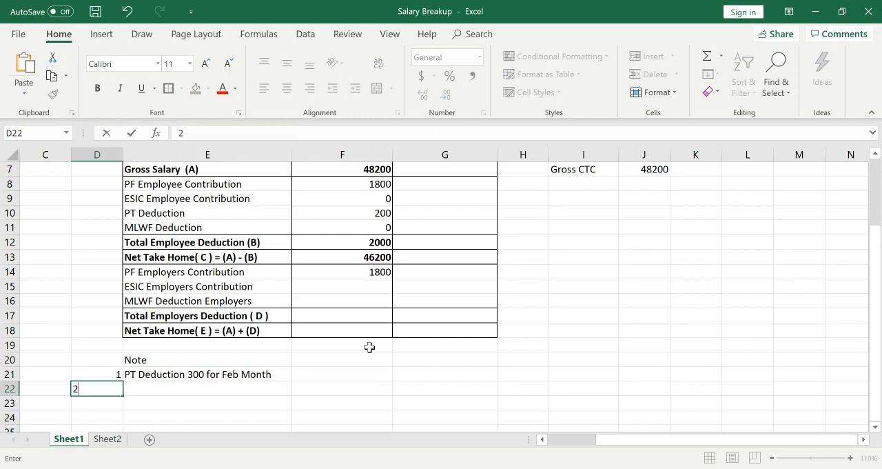
key("Return")
key("Right")
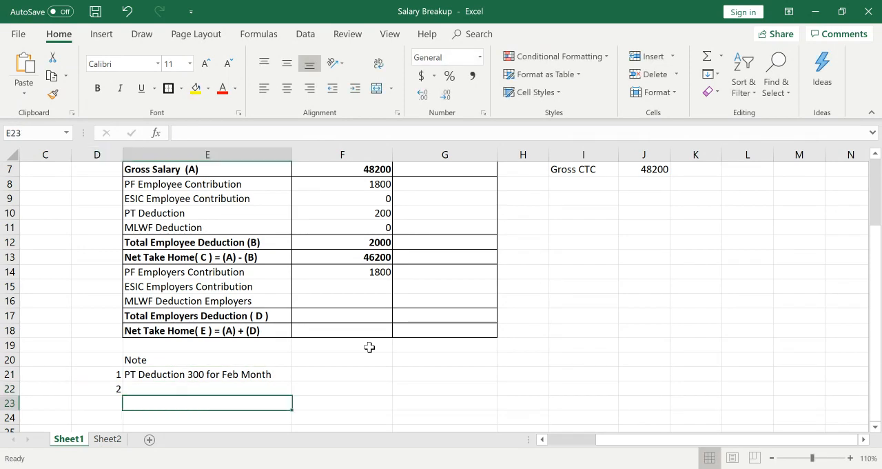
key("Up")
type("Inmc")
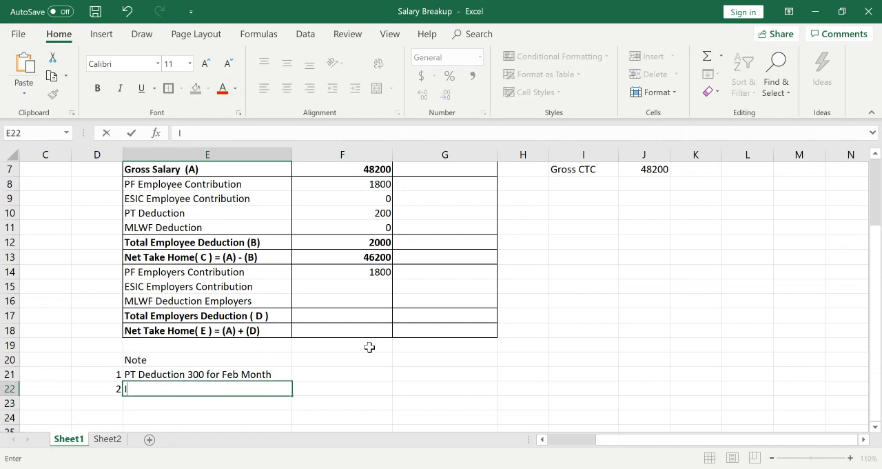
key("BackSpace")
key("BackSpace")
type("come tax")
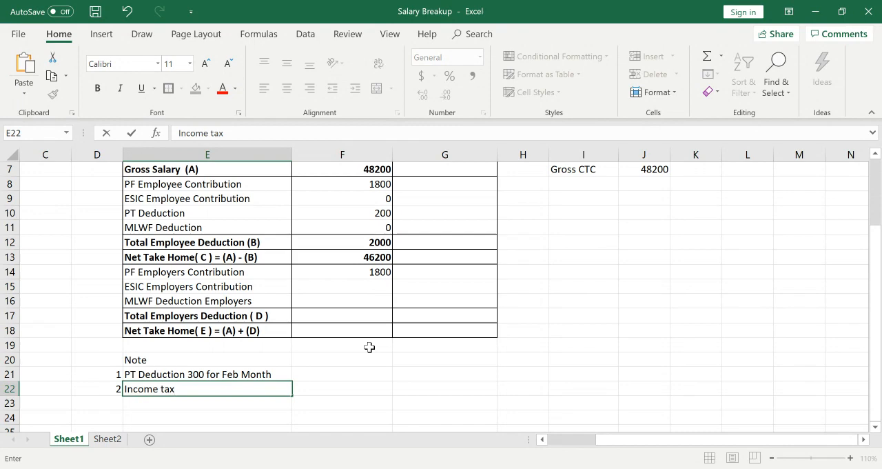
key("Return")
Review the salary rows and the monthly figures in column F down to the employer contribution rows.
key("Up")
key("Up")
key("Up")
key("Up")
key("Up")
key("Up")
key("Up")
key("Up")
key("Up")
key("Up")
key("Up")
key("Up")
key("Up")
key("Up")
key("Up")
key("Up")
key("Up")
key("Up")
key("Up")
key("Up")
key("Up")
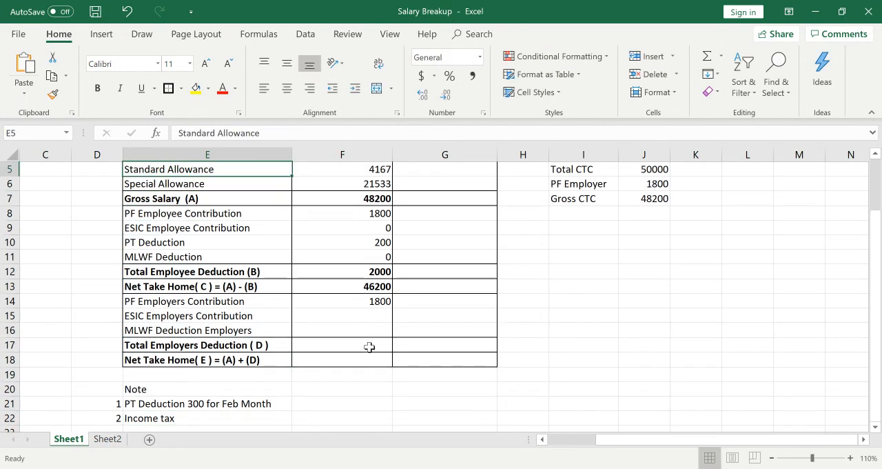
key("Down")
key("Down")
key("Down")
key("Down")
key("Down")
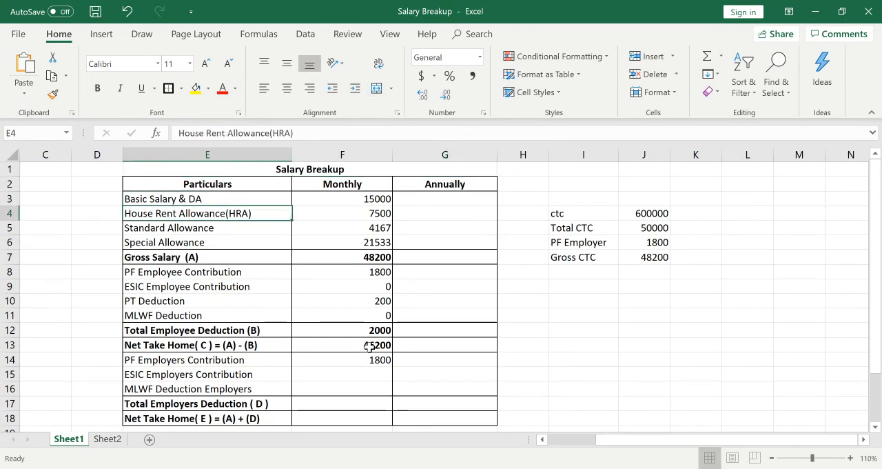
key("Right")
key("Down")
key("Down")
key("Down")
key("Down")
key("Down")
key("Down")
key("Down")
key("Down")
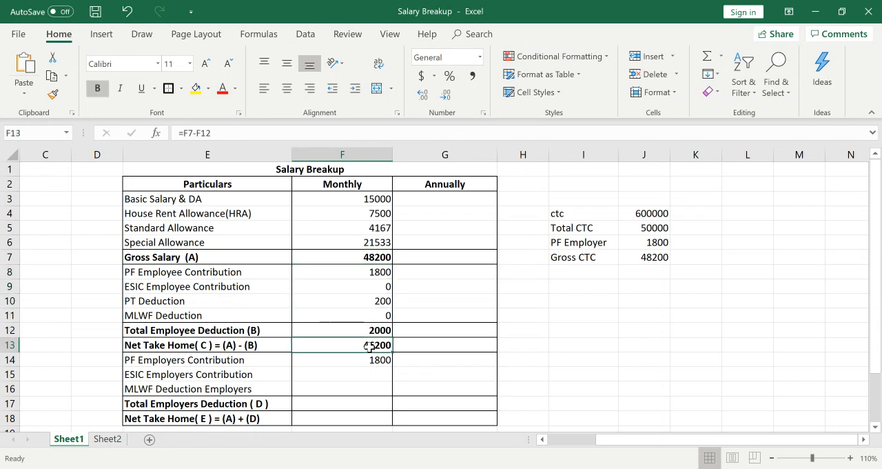
key("Down")
key("Down")
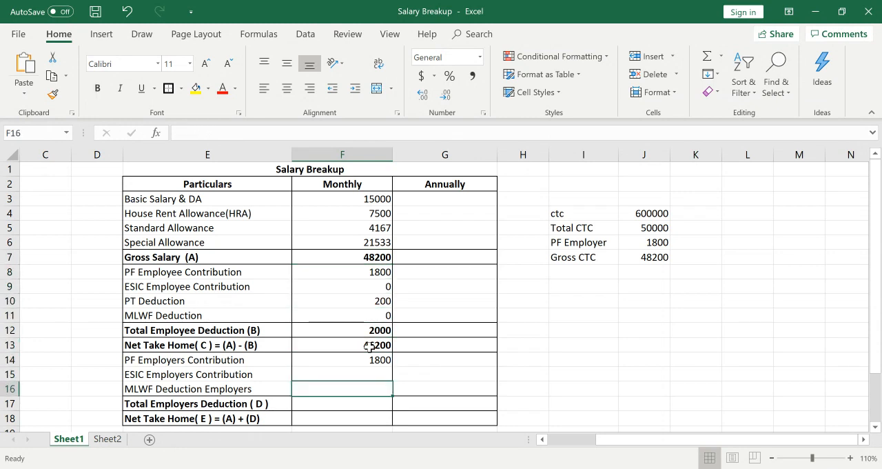
left_click(376, 361)
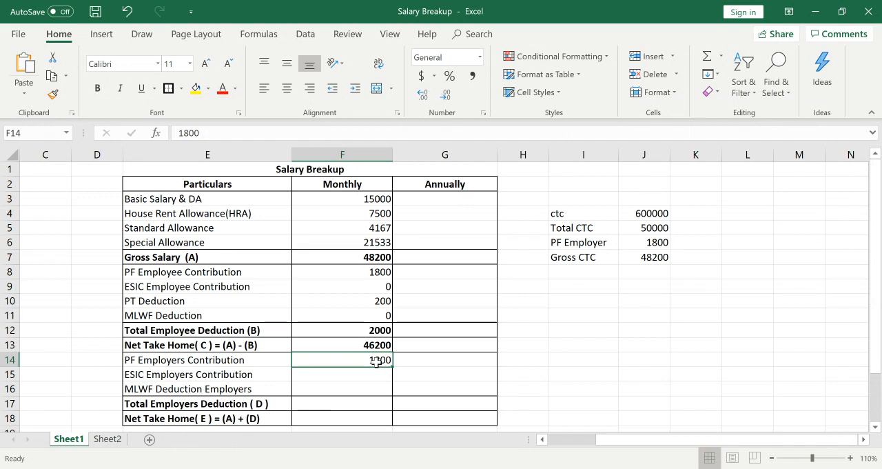
key("Down")
key("Down")
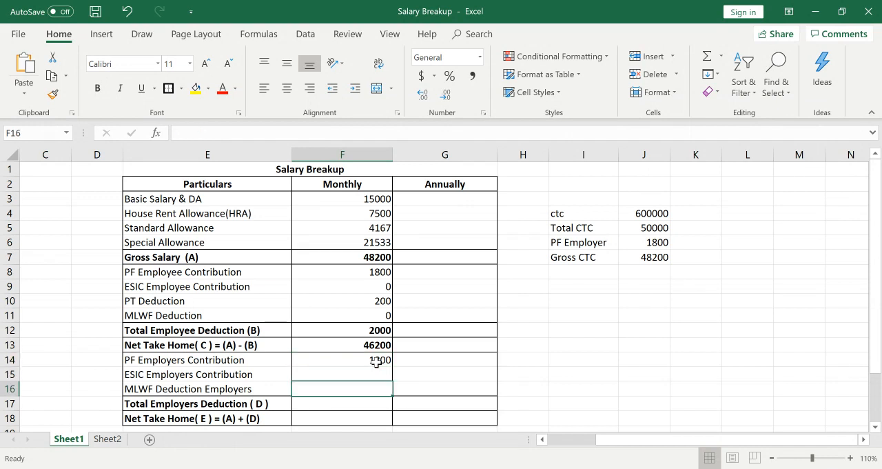
Enter 0 for the monthly ESIC Employers Contribution in F15 and for MLWF Deduction Employers in F16.
left_click(369, 372)
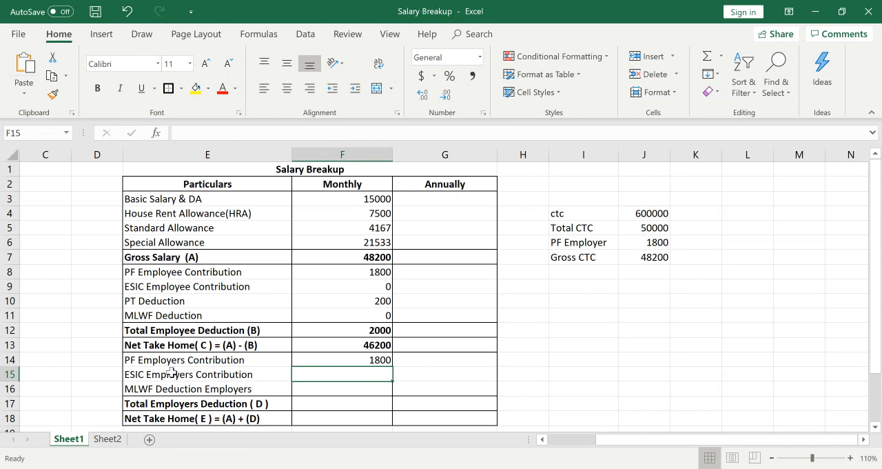
type("0")
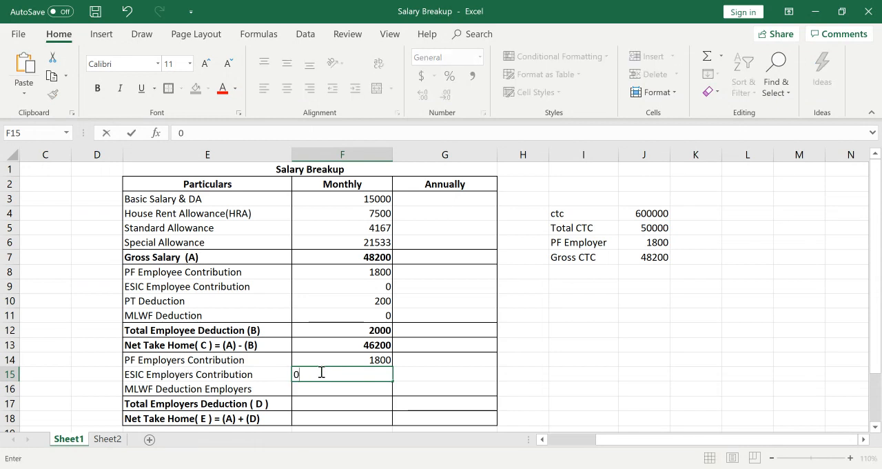
key("Return")
type("0")
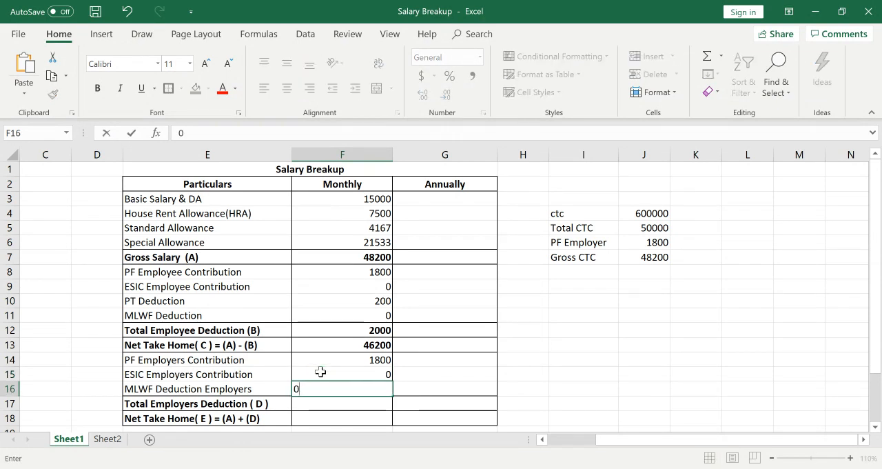
key("Return")
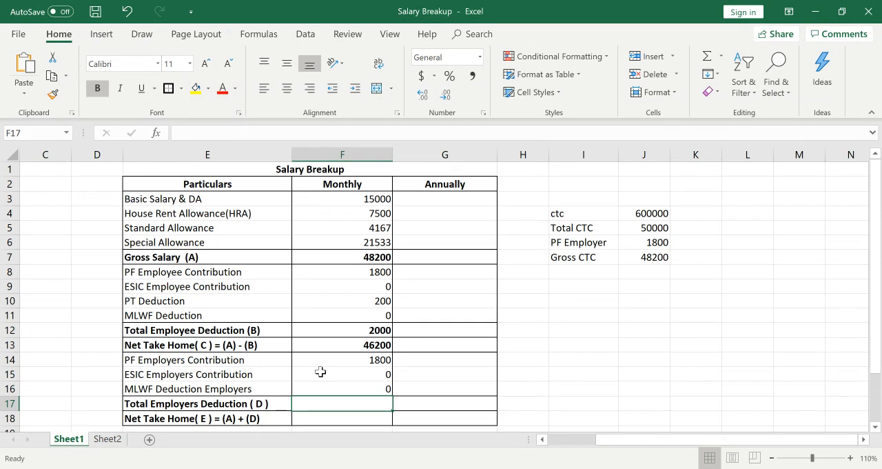
Enter 1800 as the monthly Total Employers Deduction in cell F17.
type("18000")
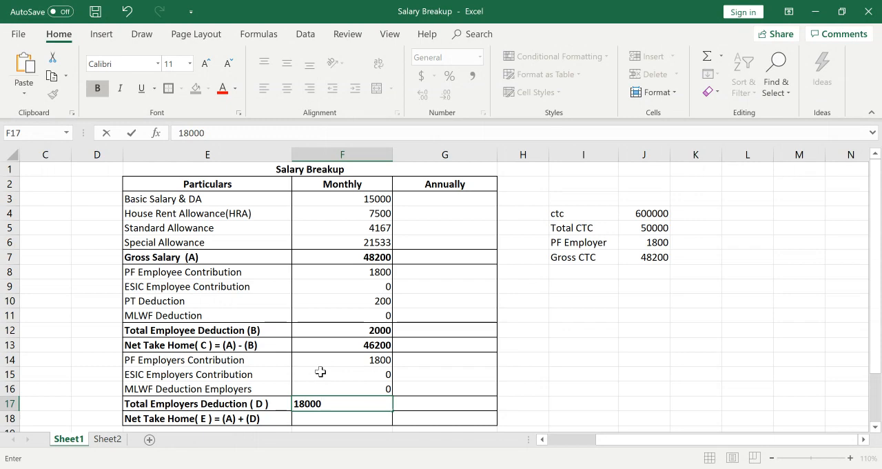
key("BackSpace")
key("Return")
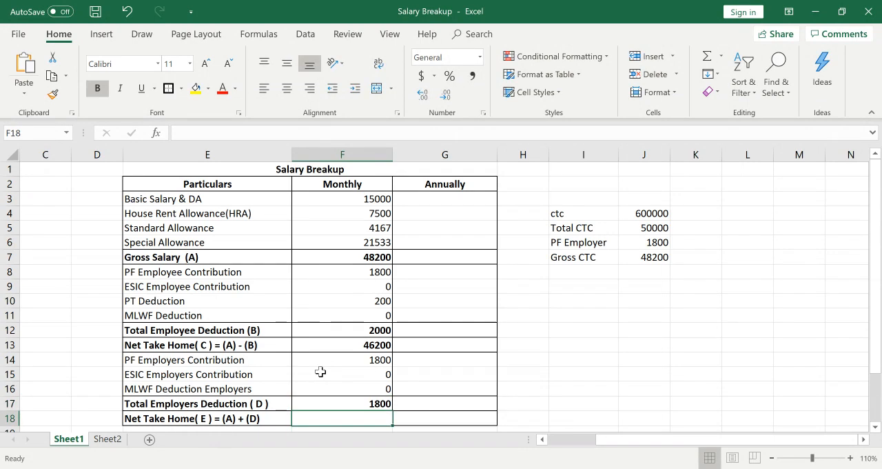
Change the label in E18 to Total CTC ( E ) = (A) + (D).
key("Down")
key("Down")
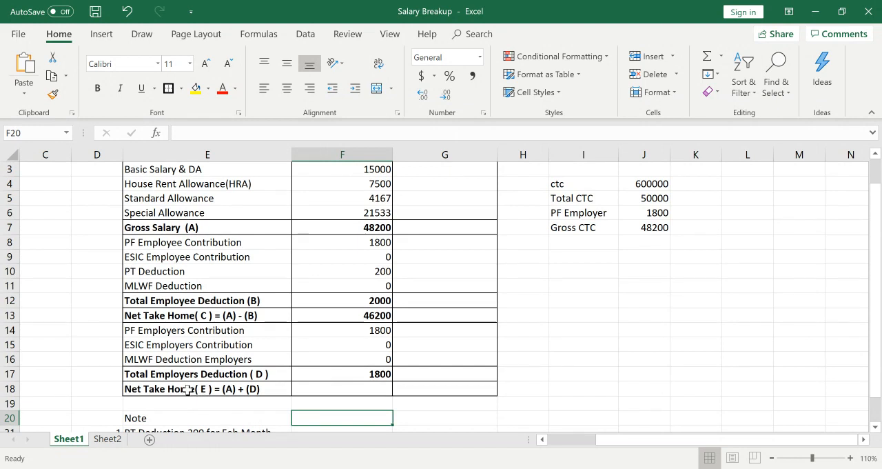
double_click(193, 389)
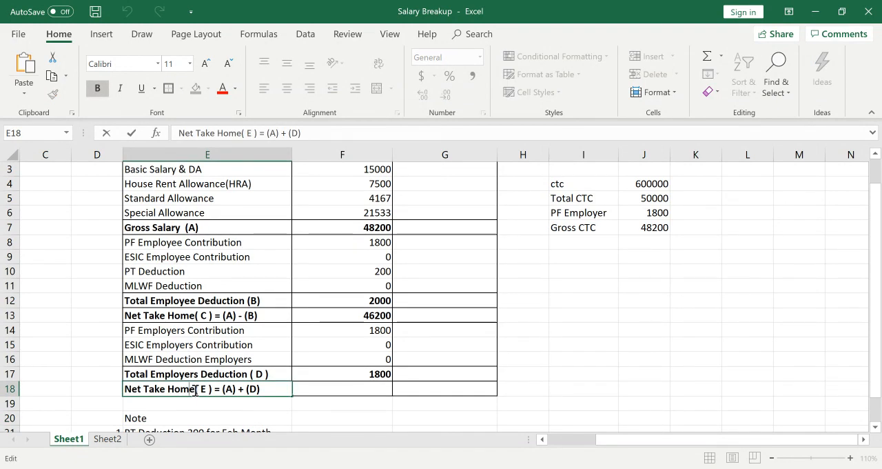
key("BackSpace")
key("BackSpace")
key("BackSpace")
key("BackSpace")
key("BackSpace")
key("BackSpace")
key("BackSpace")
key("BackSpace")
key("BackSpace")
key("BackSpace")
key("BackSpace")
key("BackSpace")
key("BackSpace")
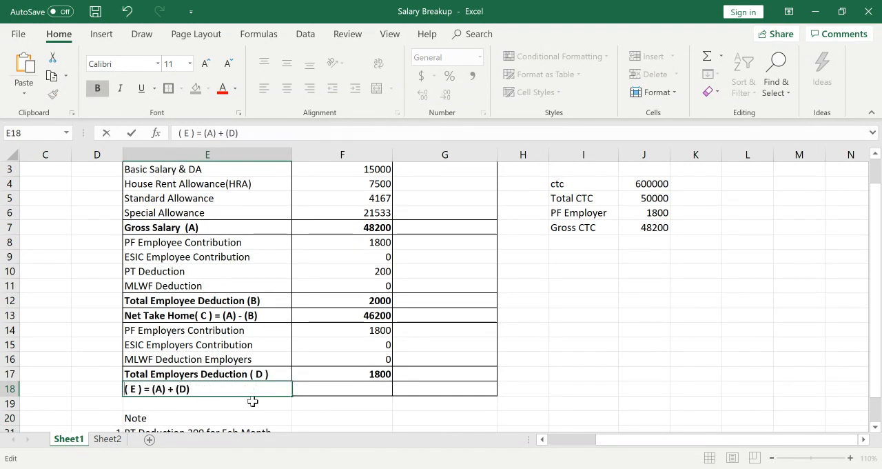
type("Total")
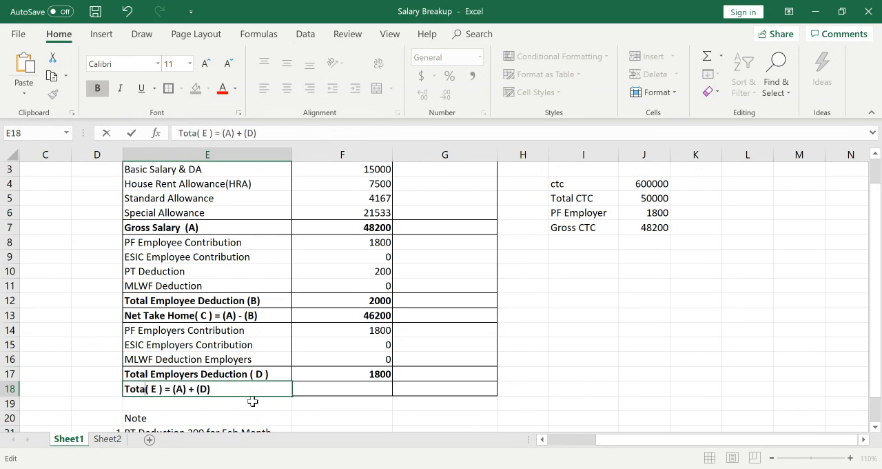
type(" CTC")
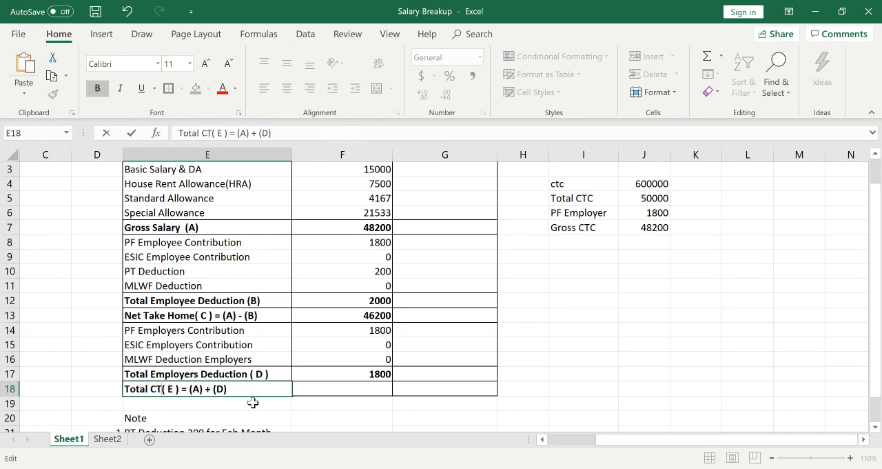
key("Return")
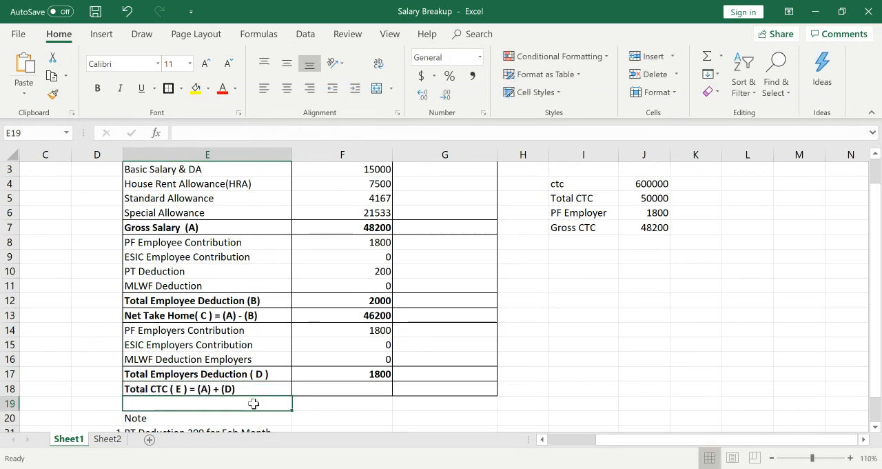
Calculate the monthly Total CTC in F18 as =F7+F17, adding Gross Salary and Total Employers Deduction.
key("Right")
key("Up")
type("=")
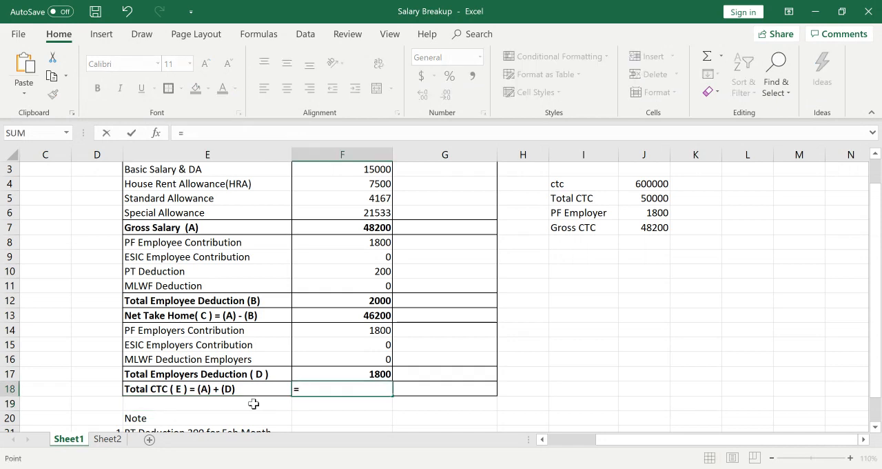
key("Up")
key("Up")
key("Up")
key("Up")
key("Up")
key("Up")
key("Up")
key("Up")
key("Up")
key("Up")
key("Up")
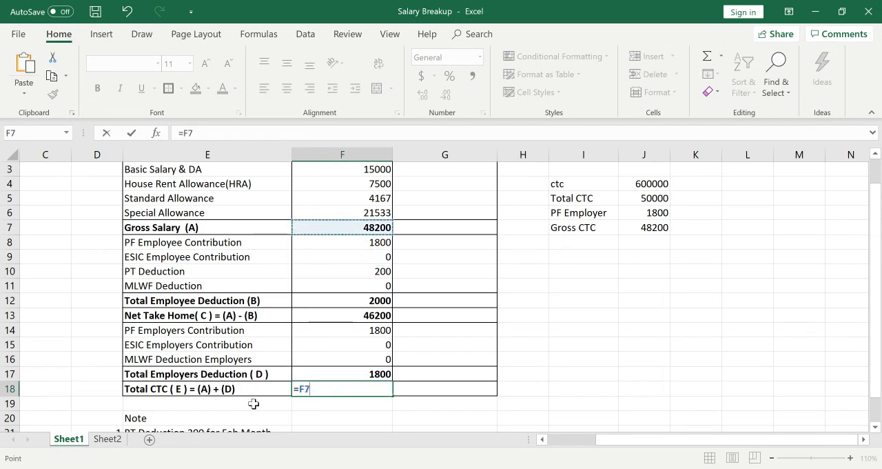
type("+")
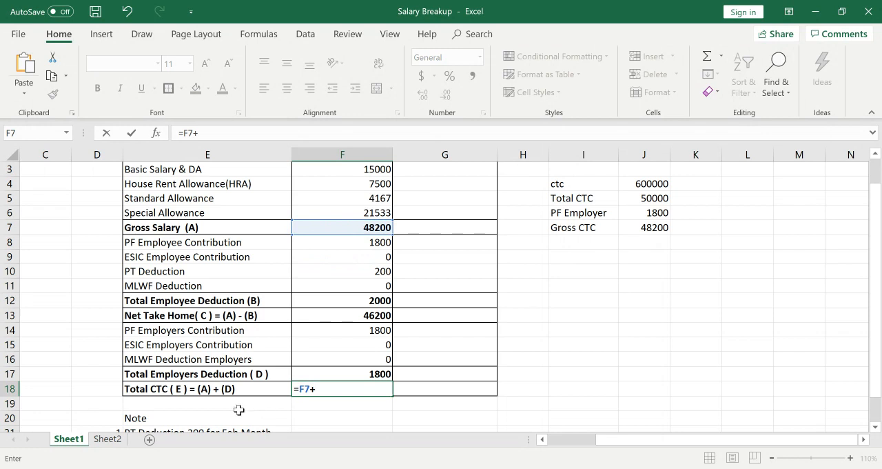
left_click(368, 373)
key("Return")
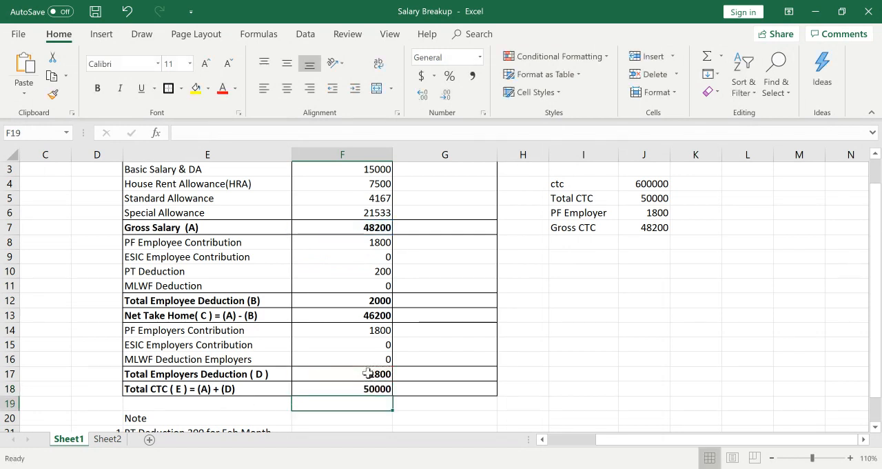
Review the completed monthly salary breakup from the Total CTC row up to the table title.
key("Up")
key("Up")
key("Up")
key("Up")
key("Up")
key("Up")
key("Up")
key("Up")
key("Up")
key("Up")
key("Up")
key("Up")
key("Up")
key("Up")
key("Up")
key("Up")
key("Up")
key("Up")
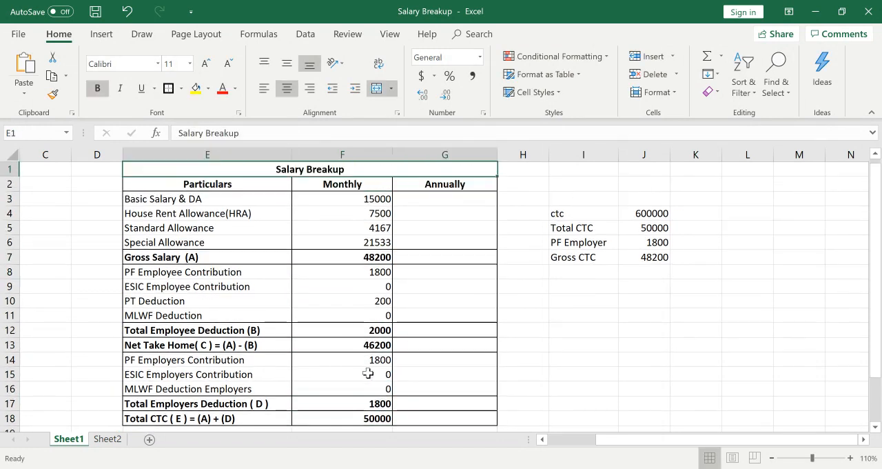
key("Right")
key("Left")
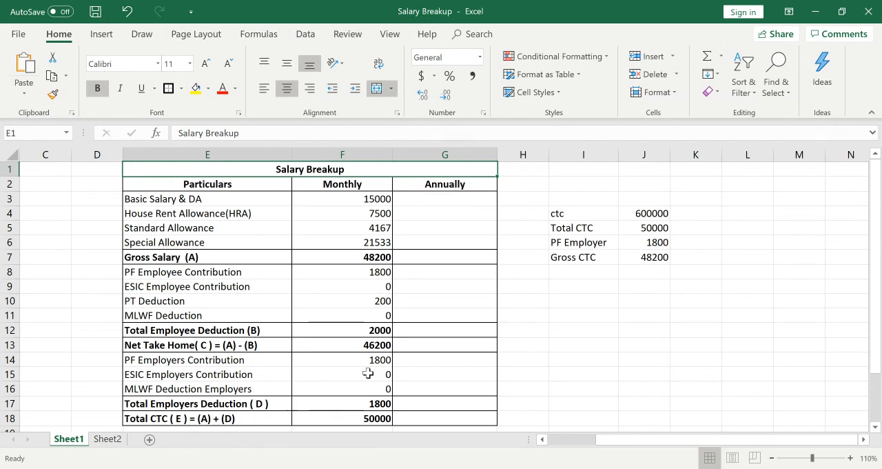
key("Left")
key("Left")
key("Left")
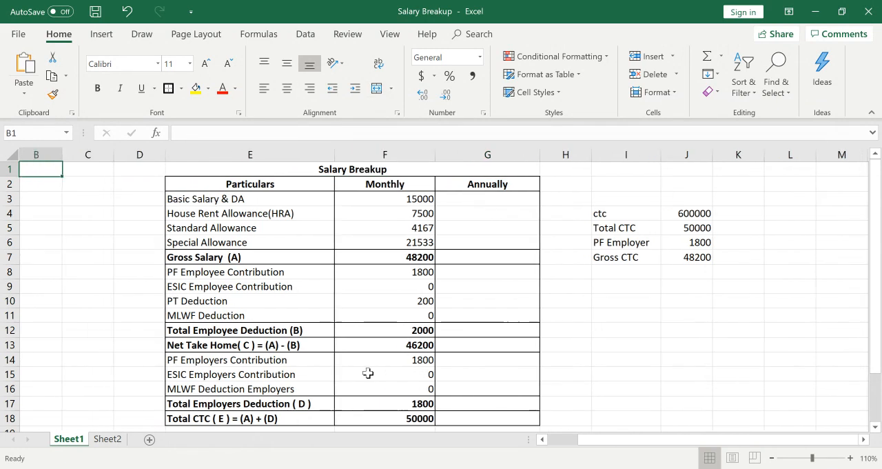
Copy the whole Salary Breakup table, range E1:G18, on Sheet1.
key("Right")
key("Right")
key("Right")
key("Right")
key("Left")
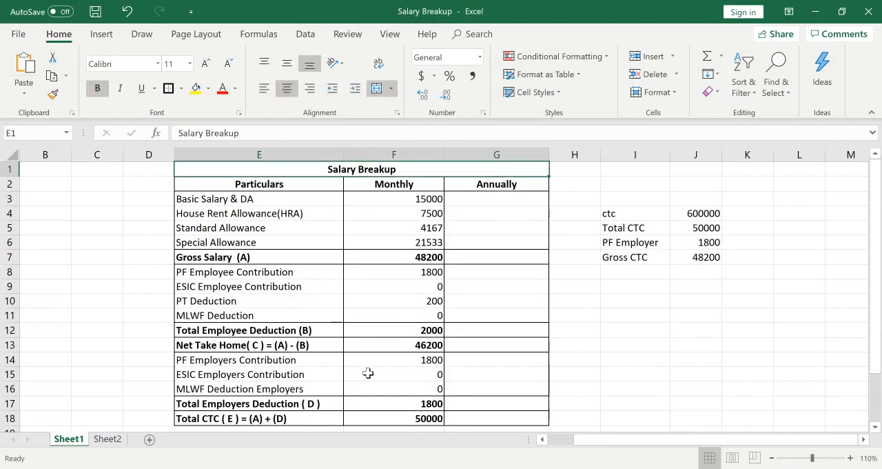
key("shift+Right")
key("shift+Left")
key("shift+Down")
key("shift+Down")
key("shift+Down")
key("shift+Down")
key("shift+Down")
key("shift+Down")
key("shift+Down")
key("shift+Down")
key("shift+Down")
key("shift+Down")
key("shift+Down")
key("shift+Down")
key("shift+Down")
key("shift+Down")
key("shift+Down")
key("shift+Down")
key("shift+Down")
key("shift+Down")
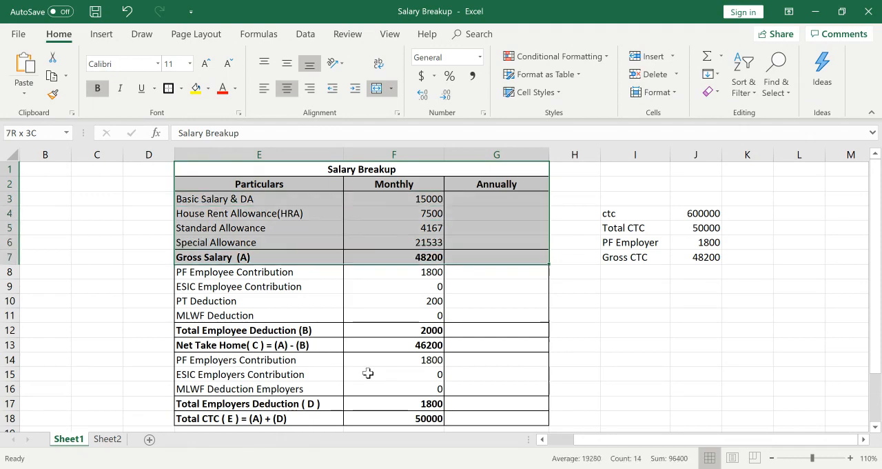
key("shift+Up")
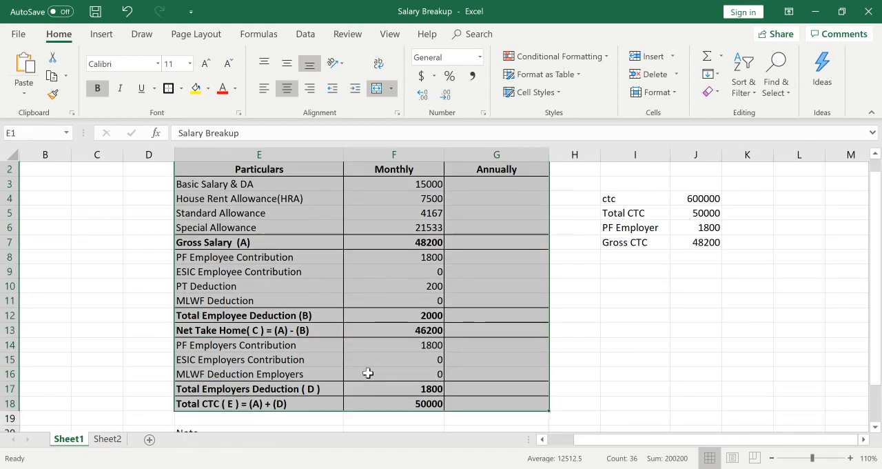
key("ctrl+c")
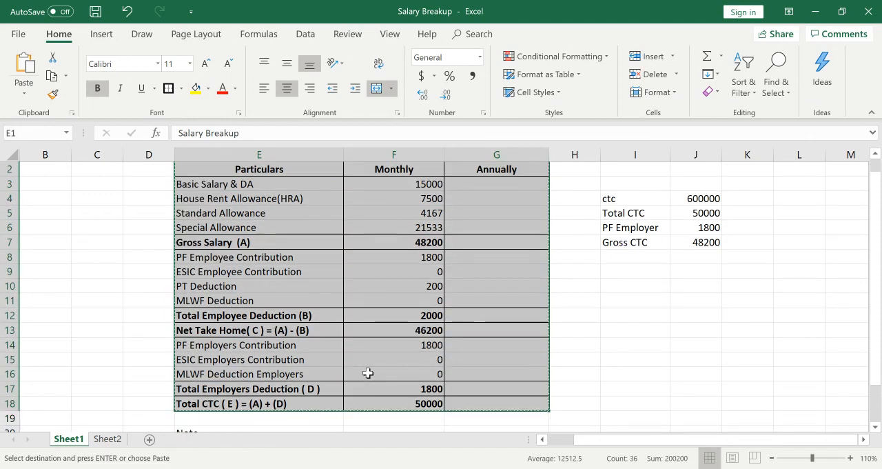
Paste the copied table into Sheet2 starting at cell B3 and widen columns B to D.
left_click(109, 440)
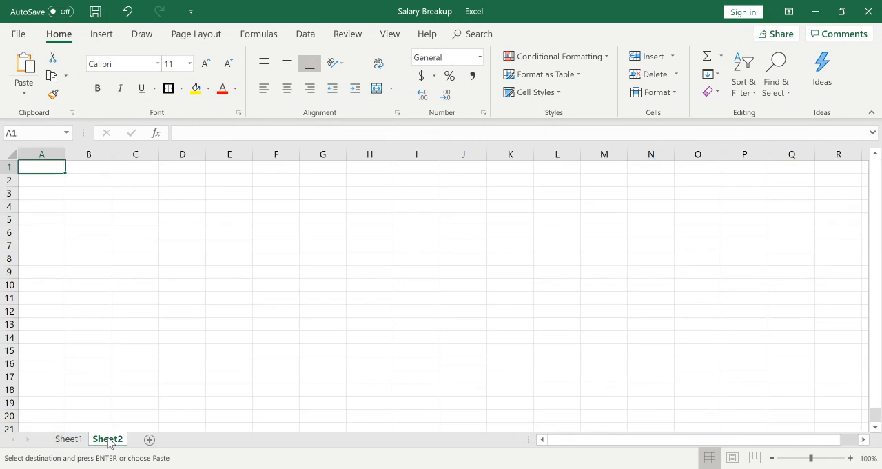
left_click(141, 204)
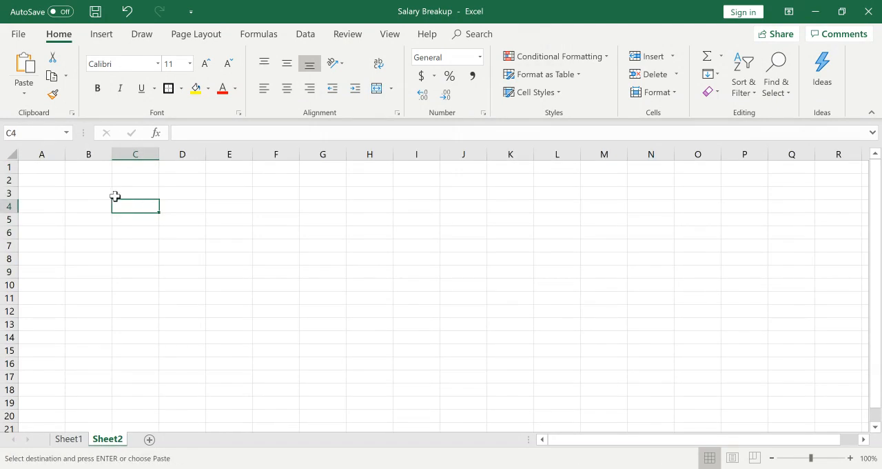
left_click(110, 195)
key("ctrl+v")
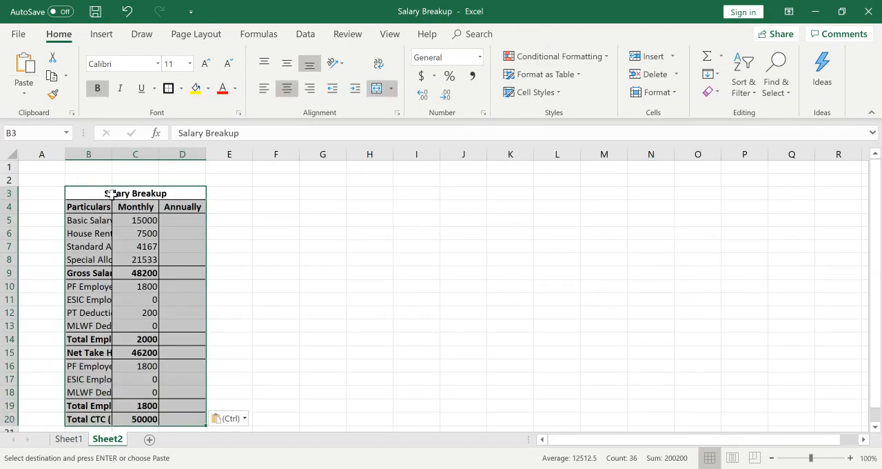
left_click_drag(111, 154, 421, 179)
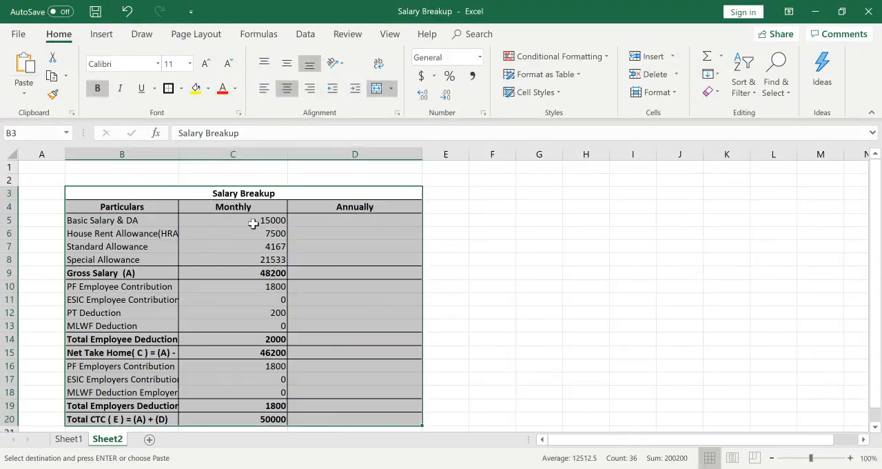
Clear the monthly amounts in C5:C20 on Sheet2 and autofit column B to its labels.
left_click_drag(253, 221, 265, 377)
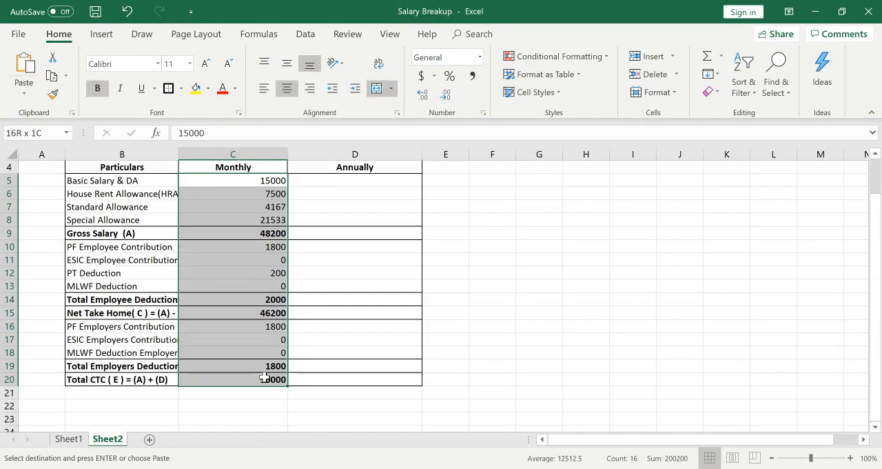
key("Delete")
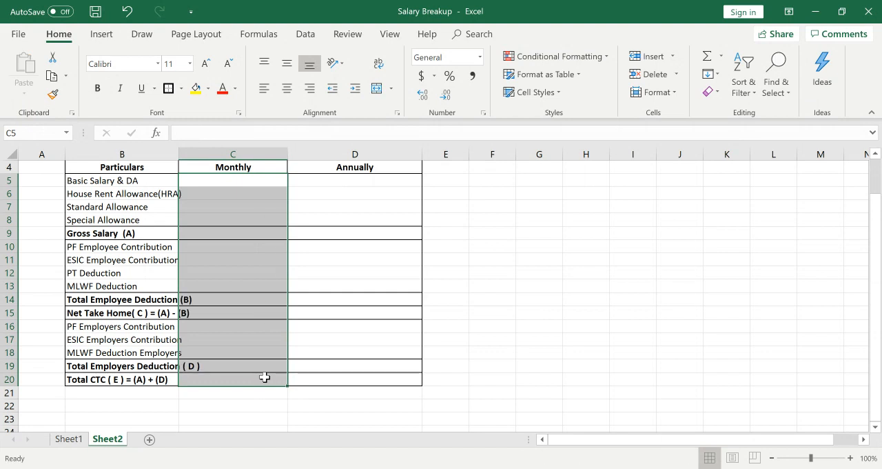
left_click(496, 341)
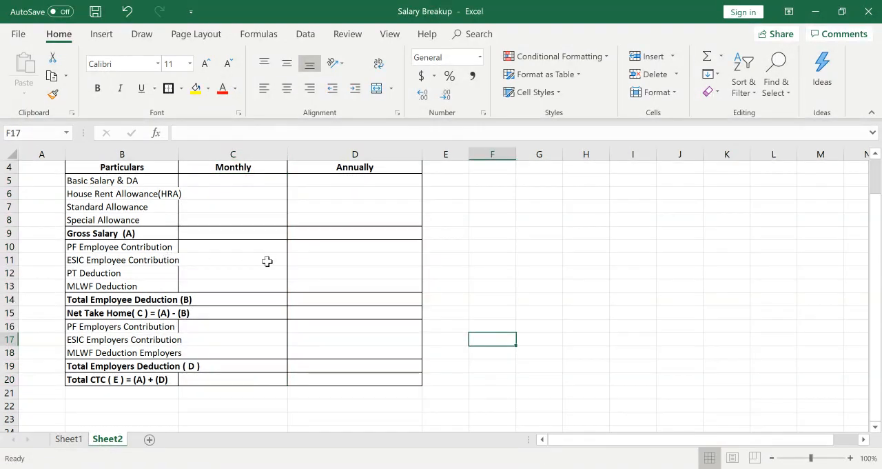
double_click(178, 154)
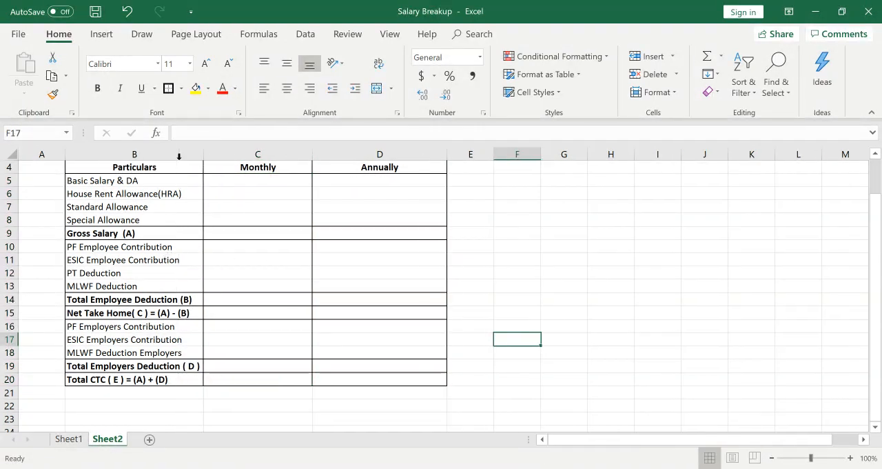
Enter the label Total CTC in cell G4 and the amount 20000 in H4 beside the new table.
left_click(536, 183)
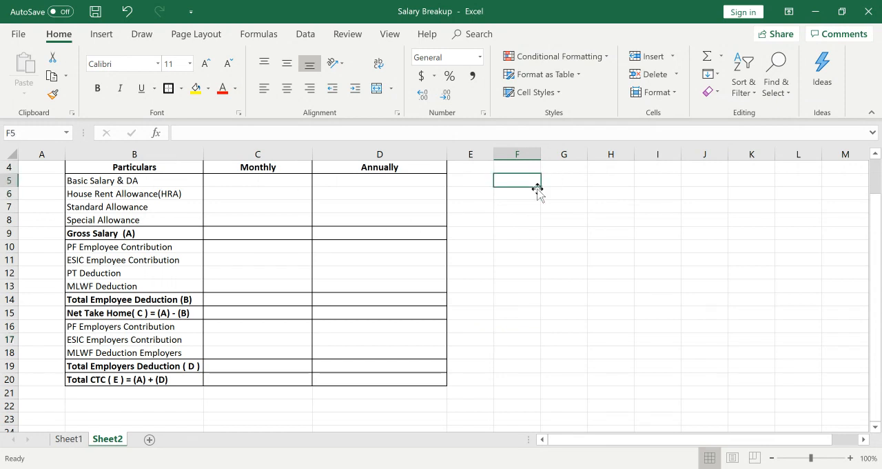
key("ctrl+Up")
key("Down")
key("Down")
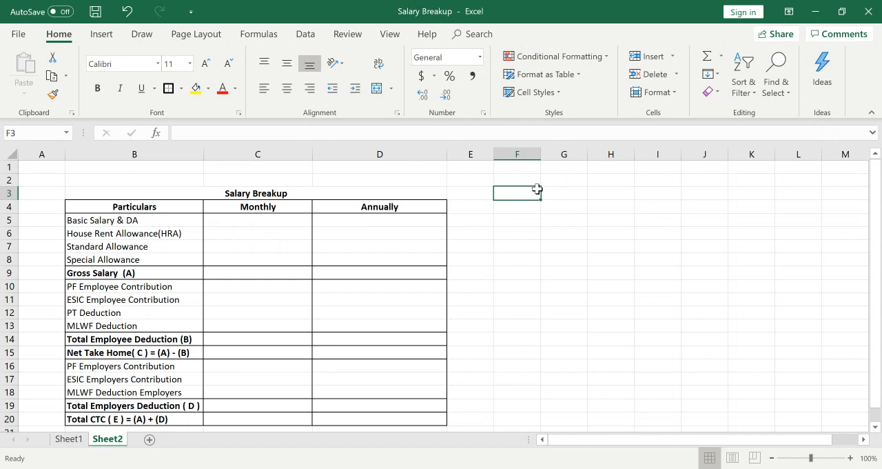
key("Down")
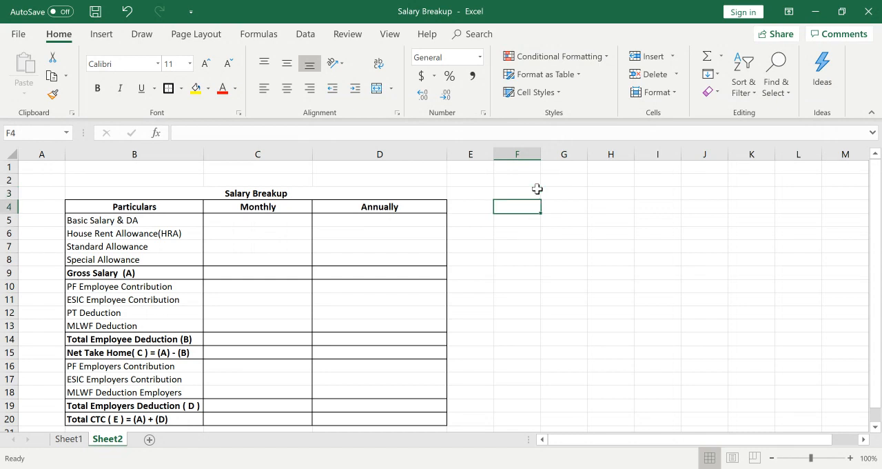
key("Right")
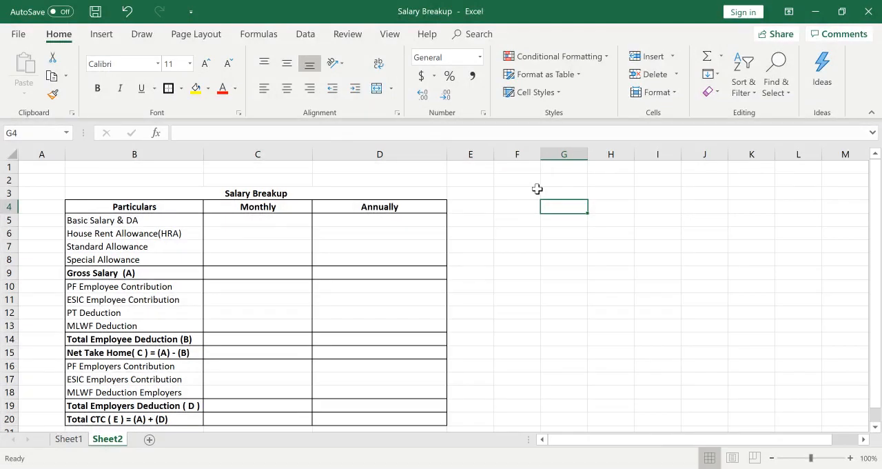
type("Tota")
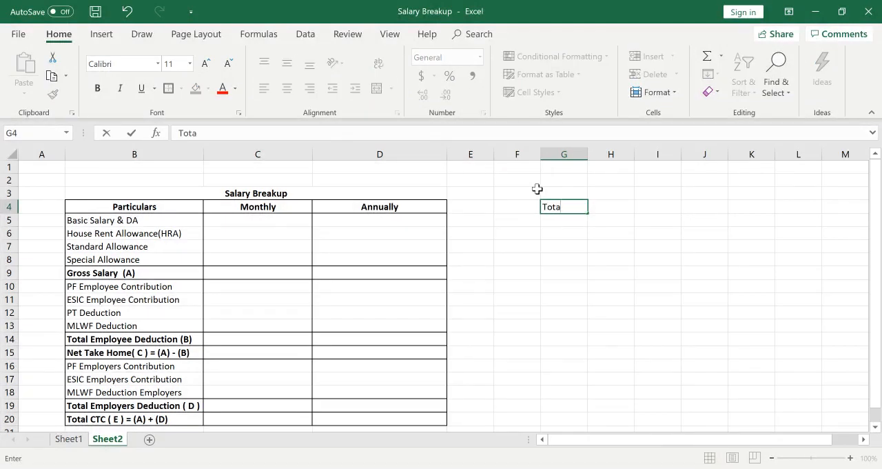
type("l CTC")
key("Tab")
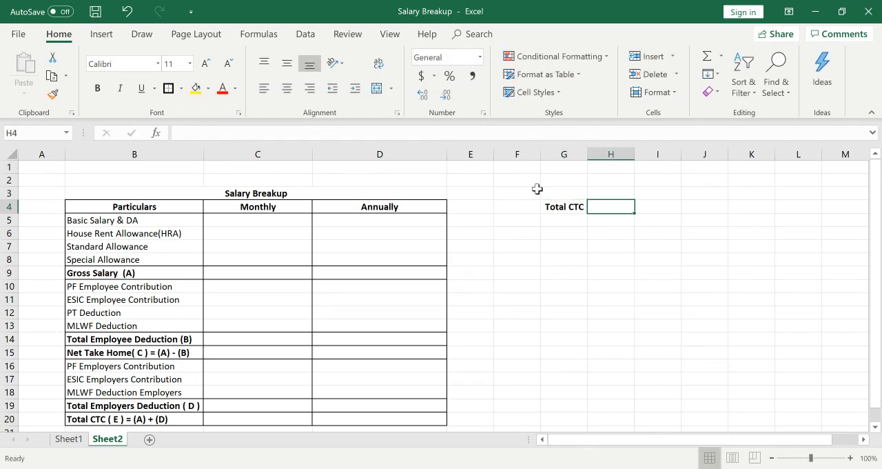
type("20000")
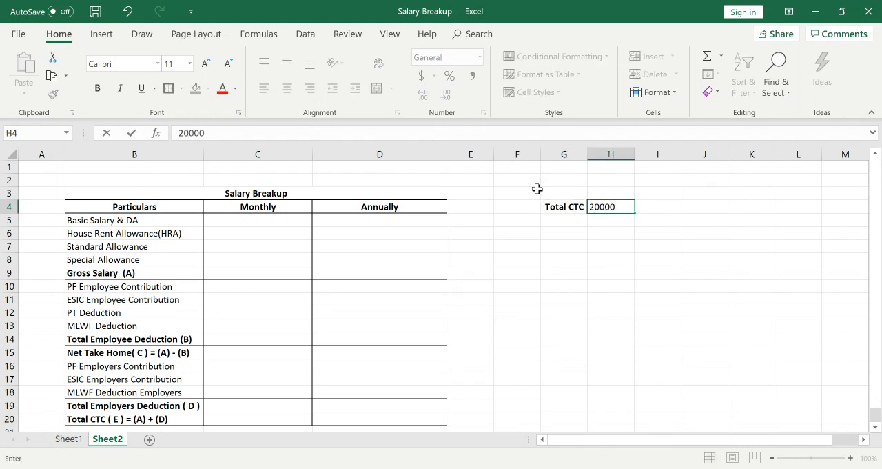
key("Return")
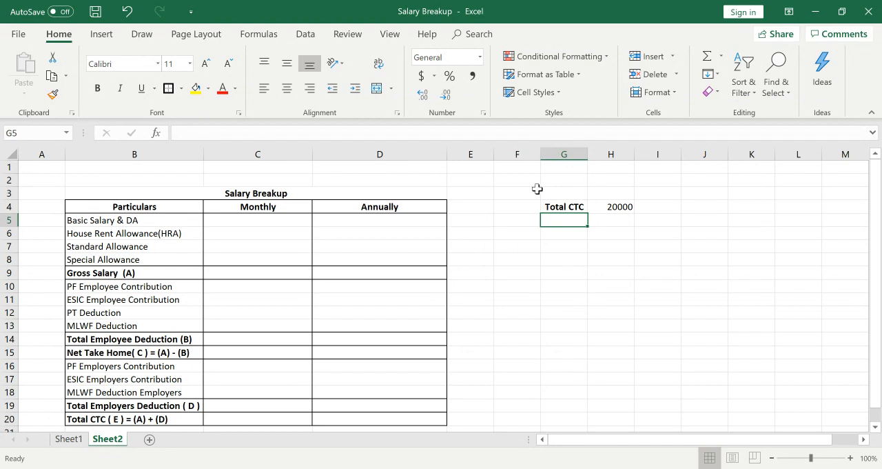
Calculate the monthly Basic Salary & DA in C5 as 30% of the Total CTC with =H4*30%.
left_click(256, 219)
type("=")
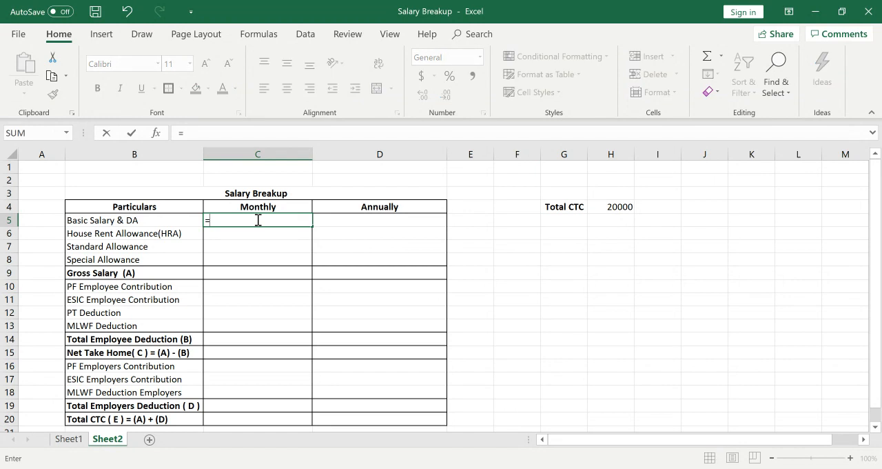
left_click(607, 207)
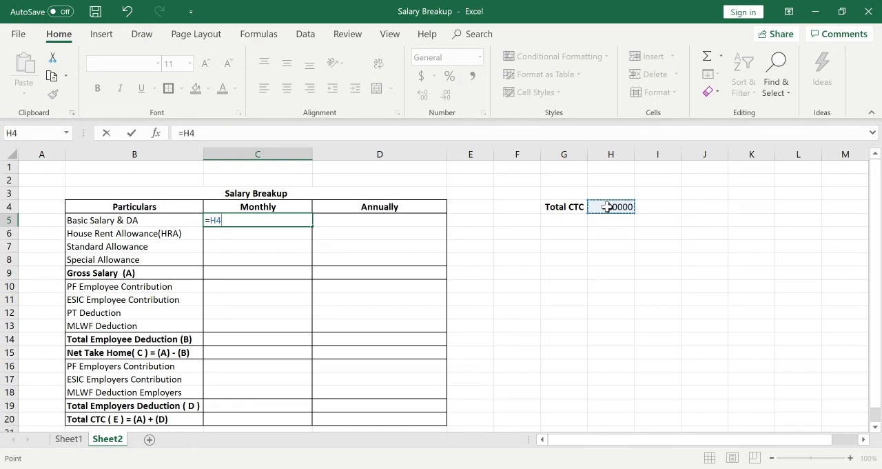
type("*")
type("30#")
key("BackSpace")
type("@")
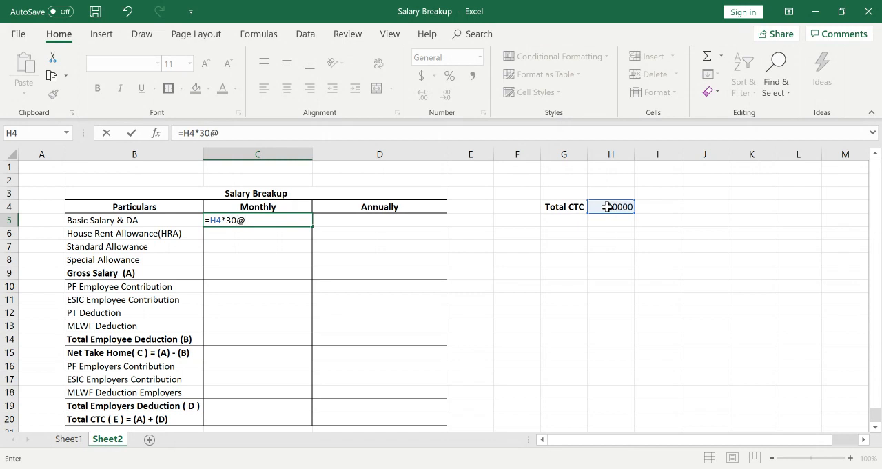
key("BackSpace")
type("$")
key("BackSpace")
type("%")
key("Return")
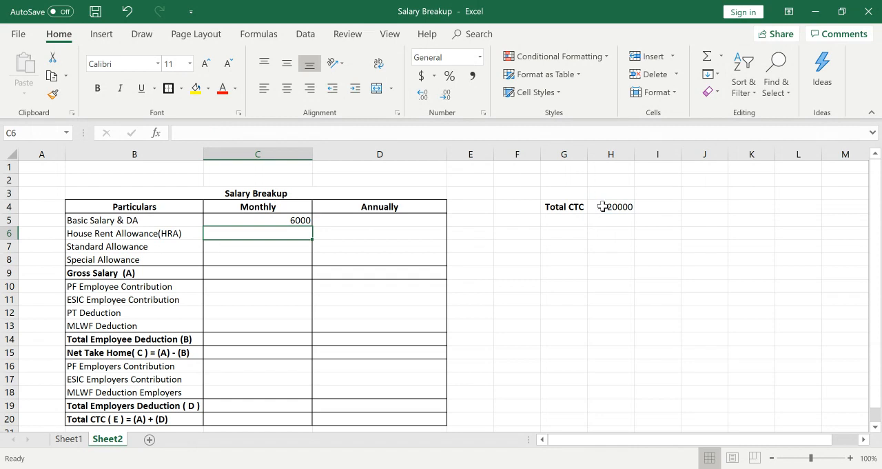
left_click(291, 221)
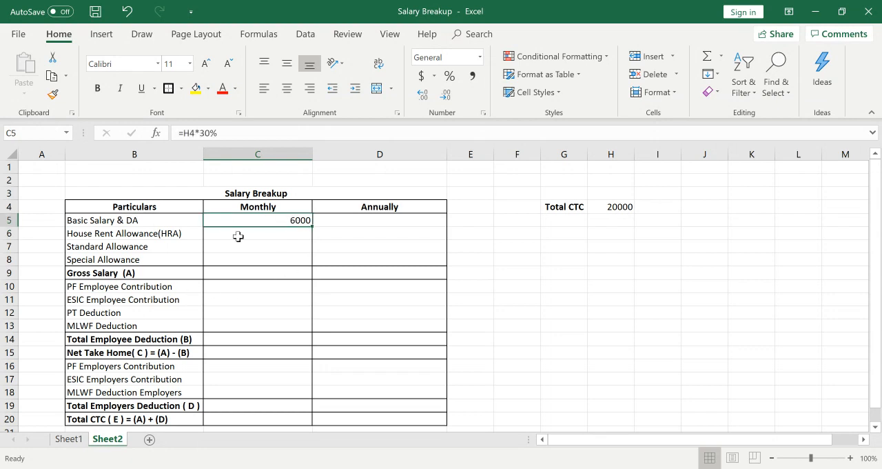
Calculate the monthly PF Employee Contribution in C10 as 12% of the basic salary with =C5*12%.
left_click(271, 285)
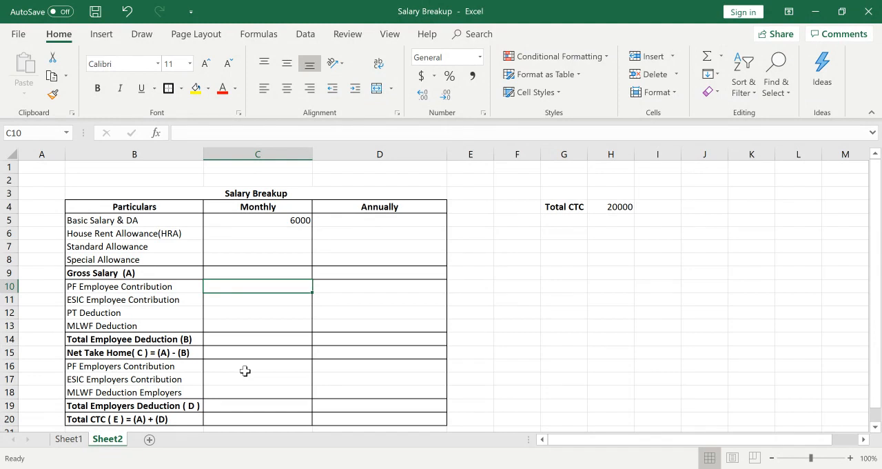
type("=")
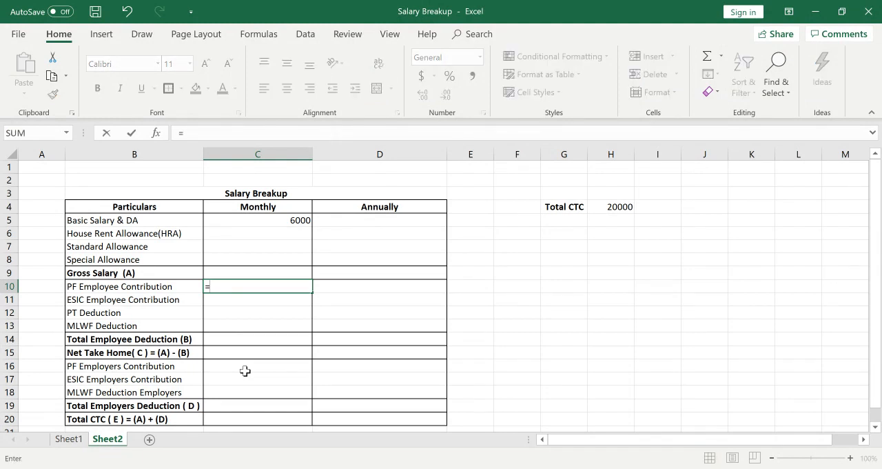
left_click(278, 221)
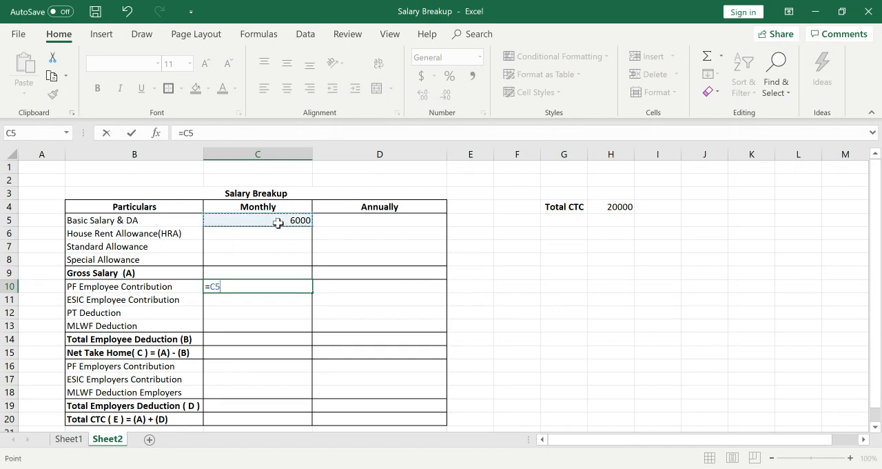
type("*12")
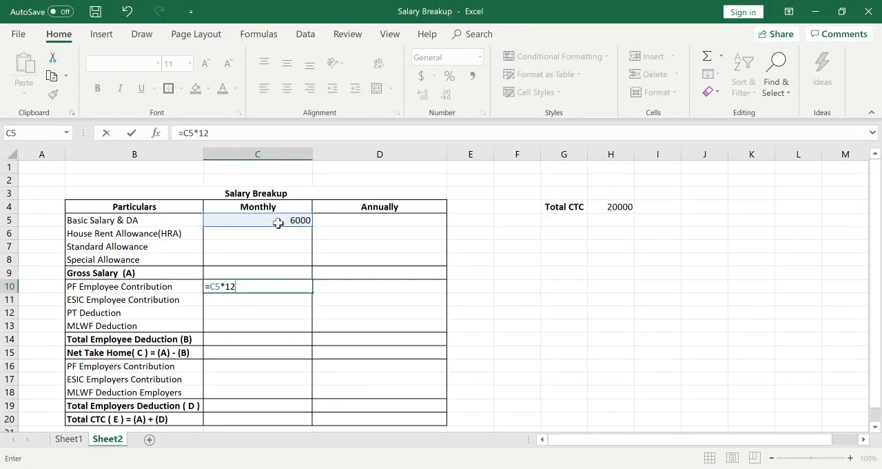
type("%")
key("Return")
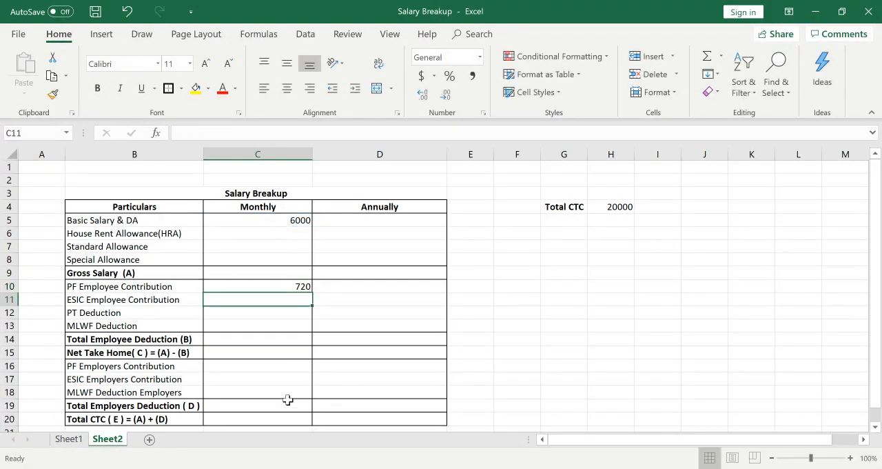
Calculate the monthly PF Employers Contribution in C16 with =C5*12% and check it against the employee formula in C10.
left_click(252, 365)
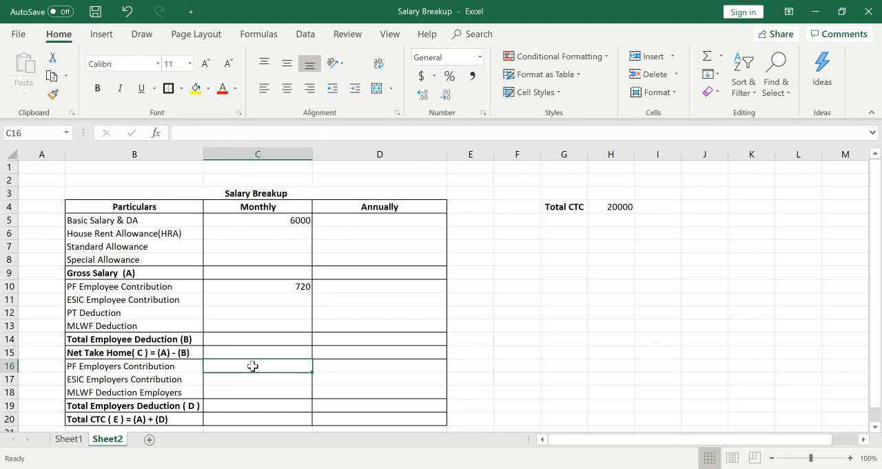
type("=")
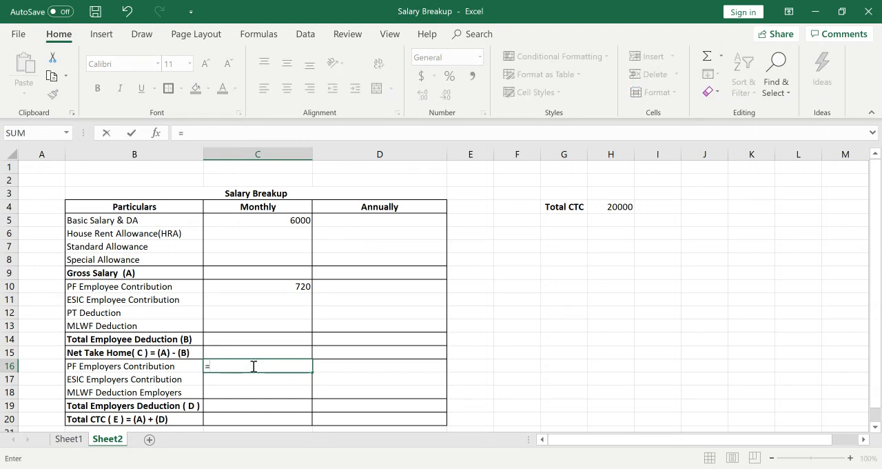
left_click(288, 218)
type("1")
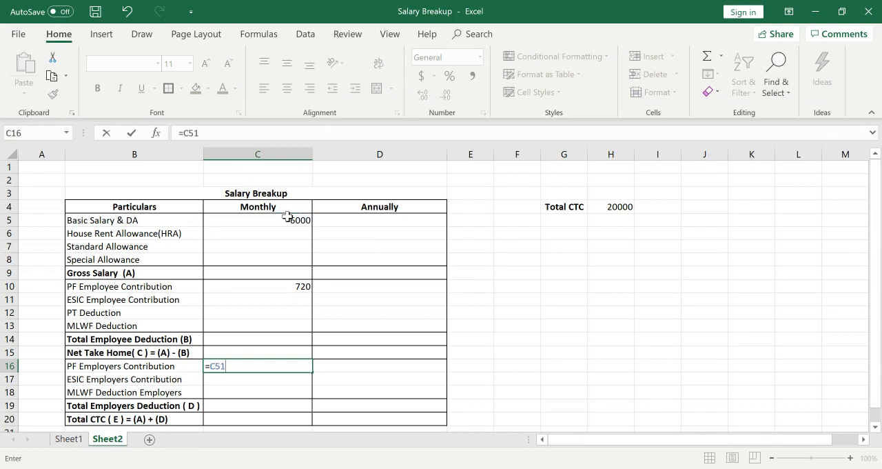
type("2%")
key("BackSpace")
key("BackSpace")
key("BackSpace")
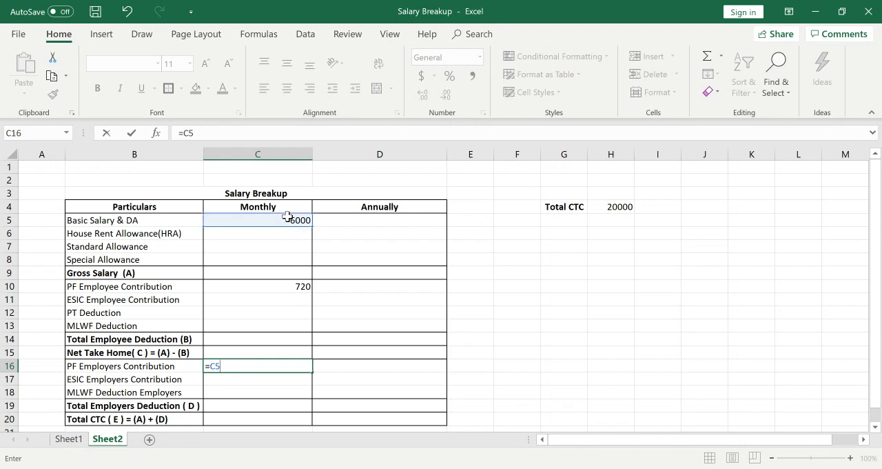
type("*12%")
key("Return")
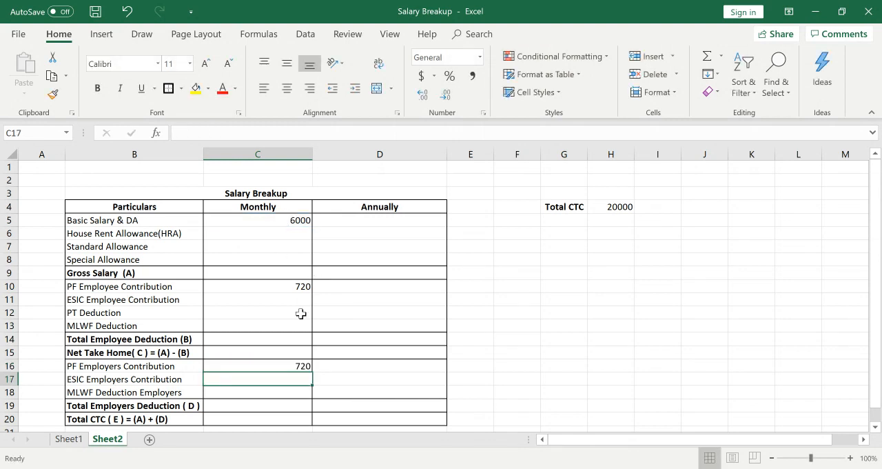
left_click(285, 367)
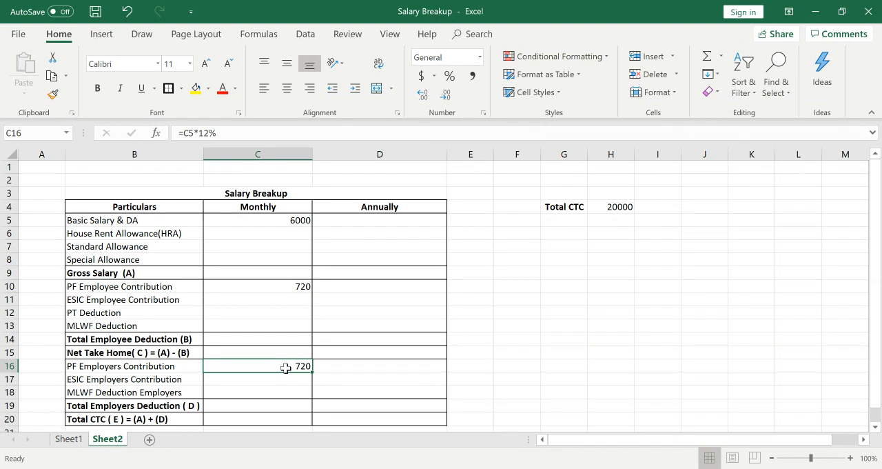
left_click(277, 286)
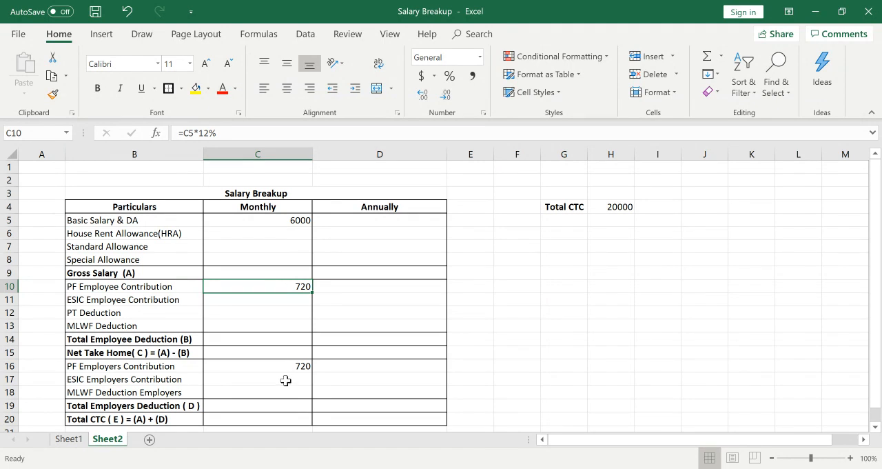
left_click(231, 379)
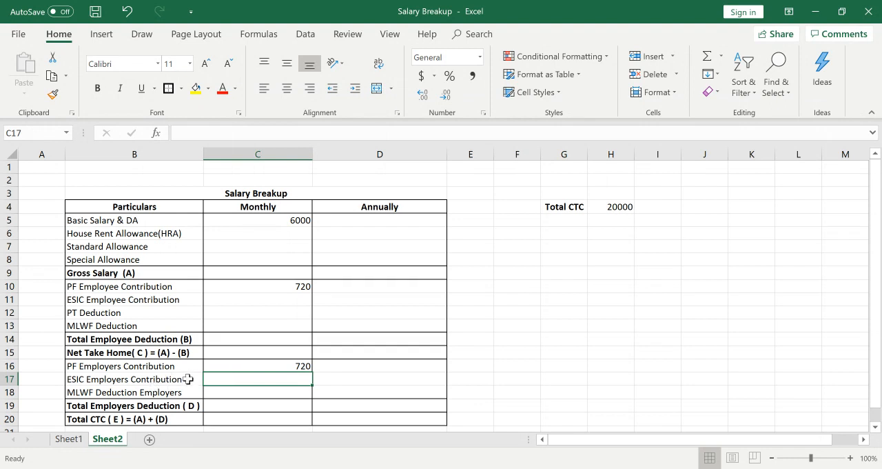
left_click(290, 220)
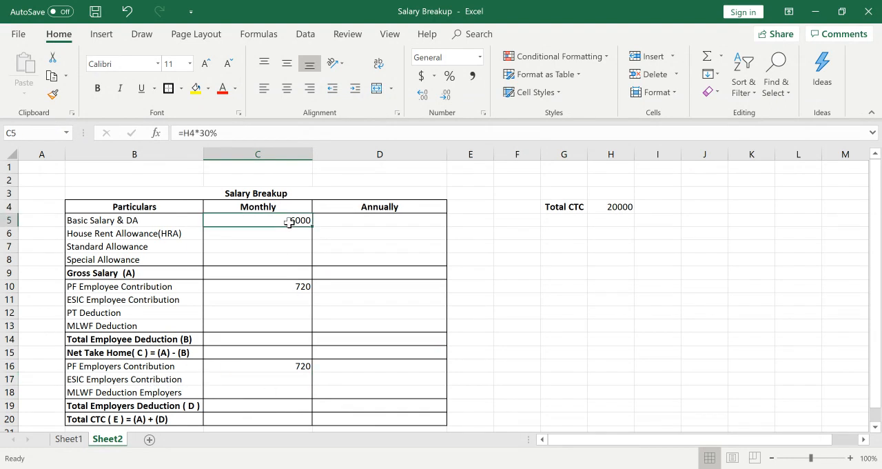
left_click(268, 270)
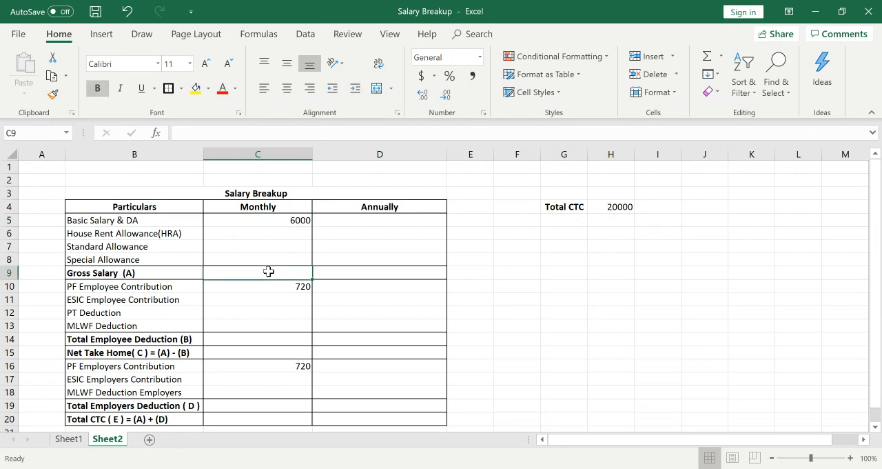
Enter the employer PF amount 720 in H5, below the Total CTC amount.
left_click(619, 221)
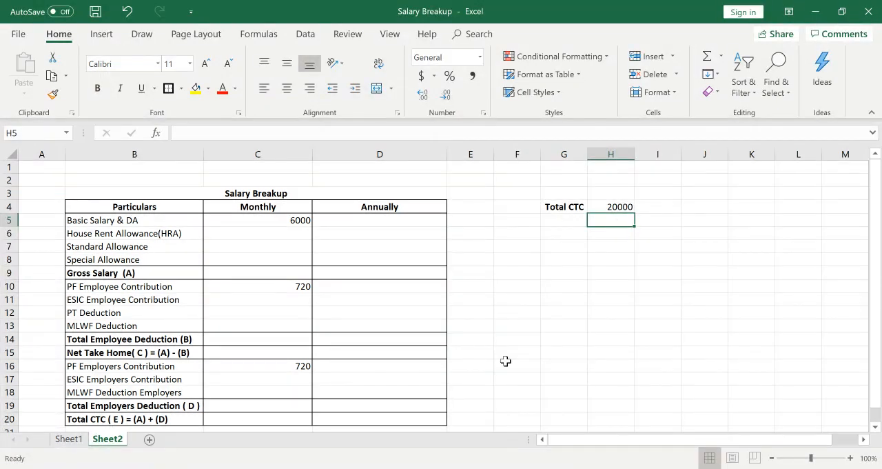
type("720")
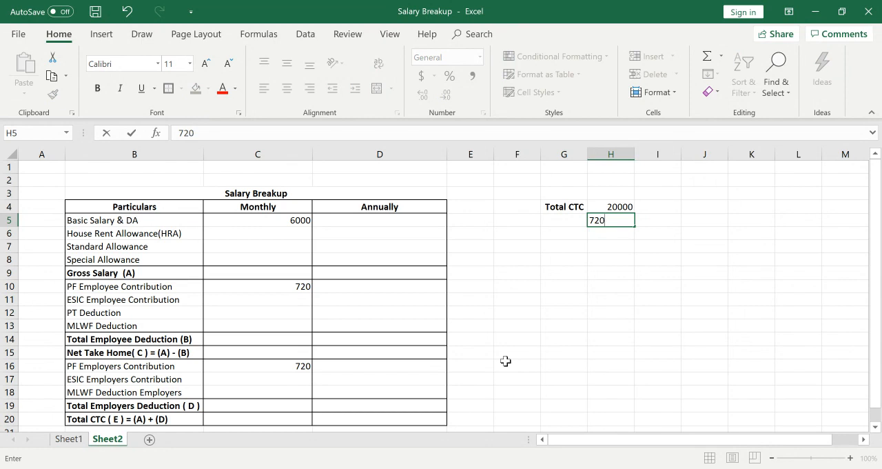
key("Return")
key("Up")
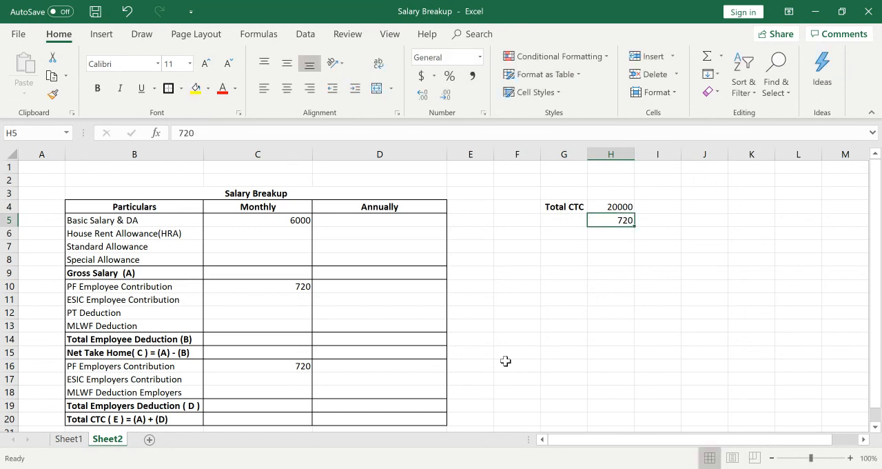
Label the 720 amount Employer PF Contribution in G5 and widen column G to fit the text.
key("Left")
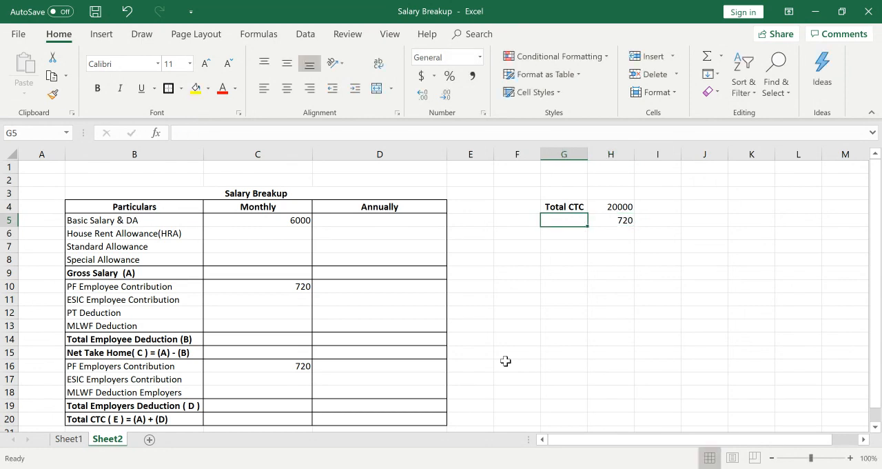
type("Emplo")
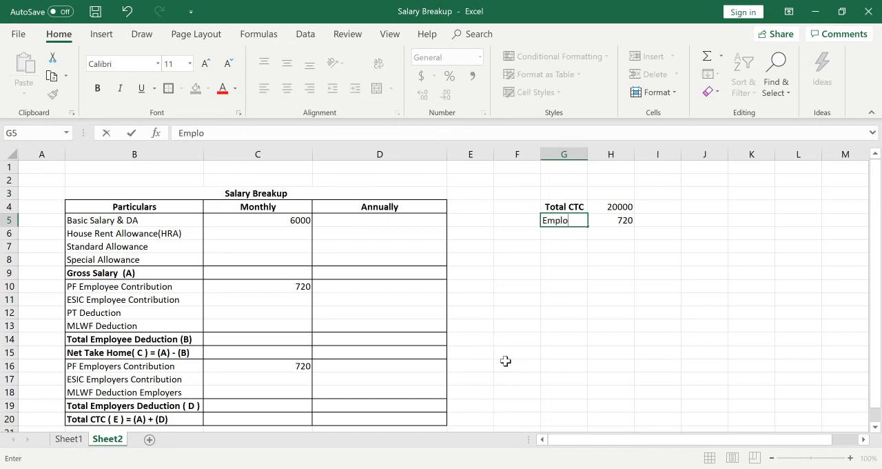
type("yer PF Con")
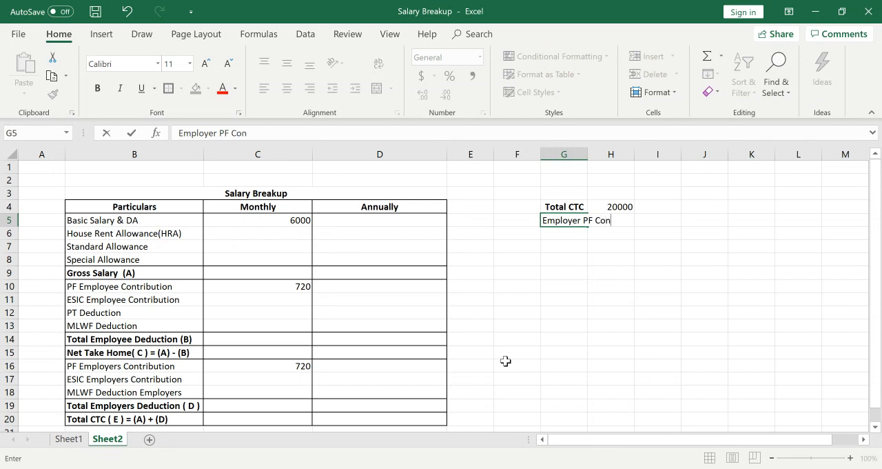
type("tribution")
key("Return")
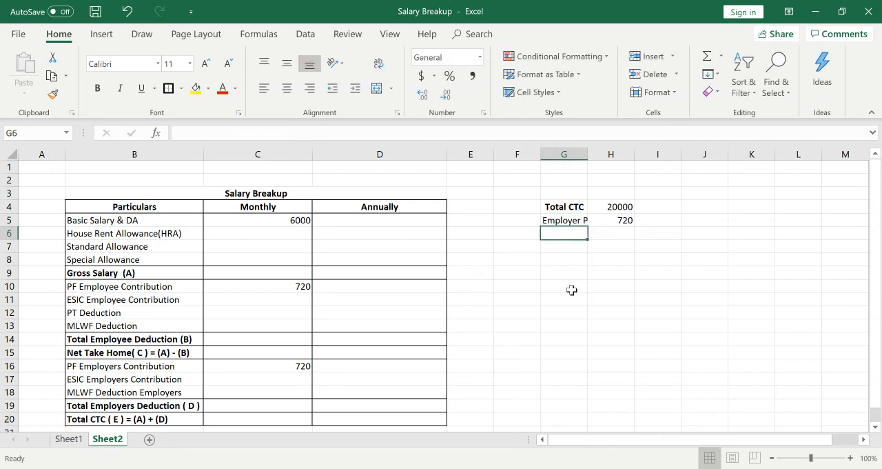
left_click_drag(585, 154, 584, 157)
double_click(584, 156)
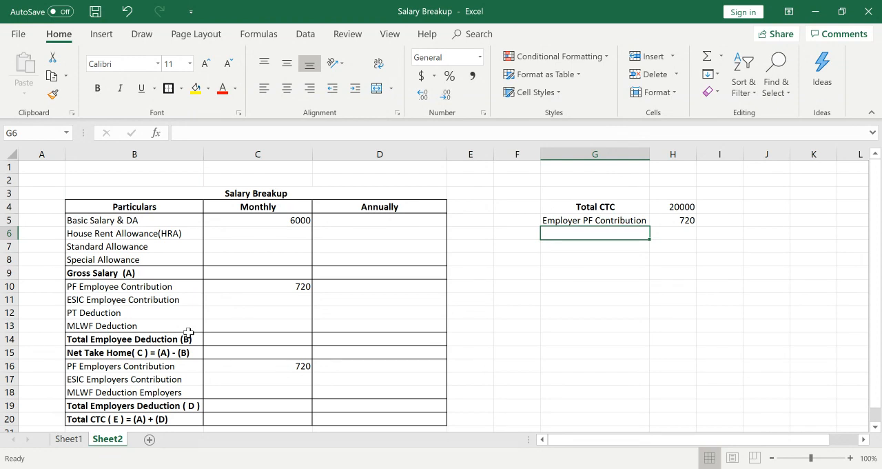
Enter 12 as the monthly MLWF Deduction in C13.
left_click(266, 329)
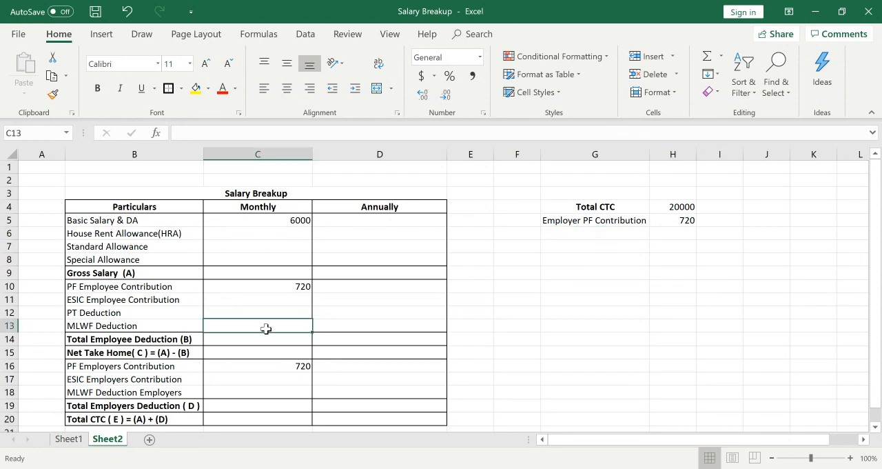
type("12")
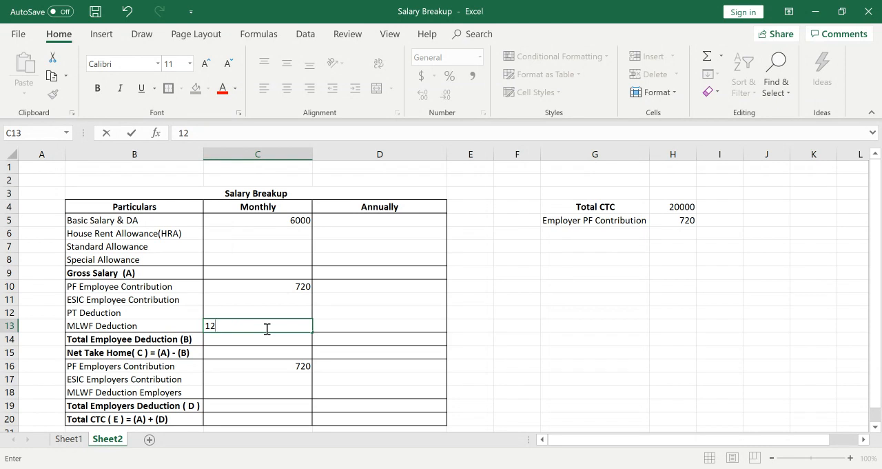
key("Return")
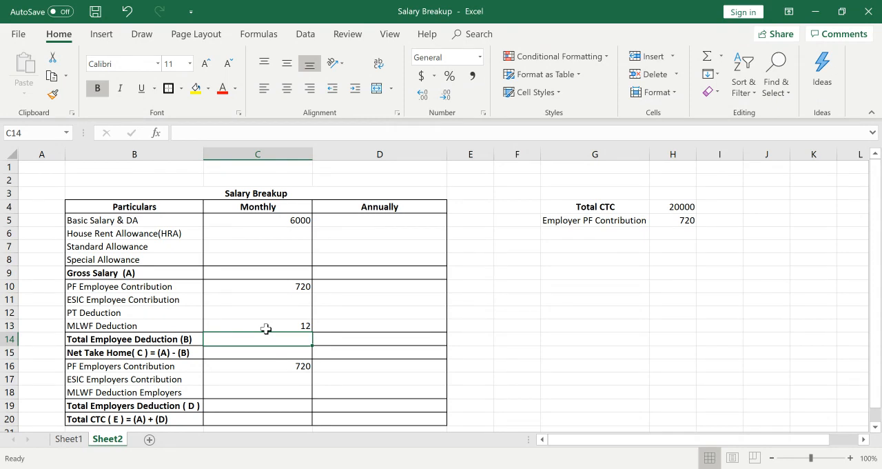
Enter the month June in C2 above the Salary Breakup title.
left_click(286, 179)
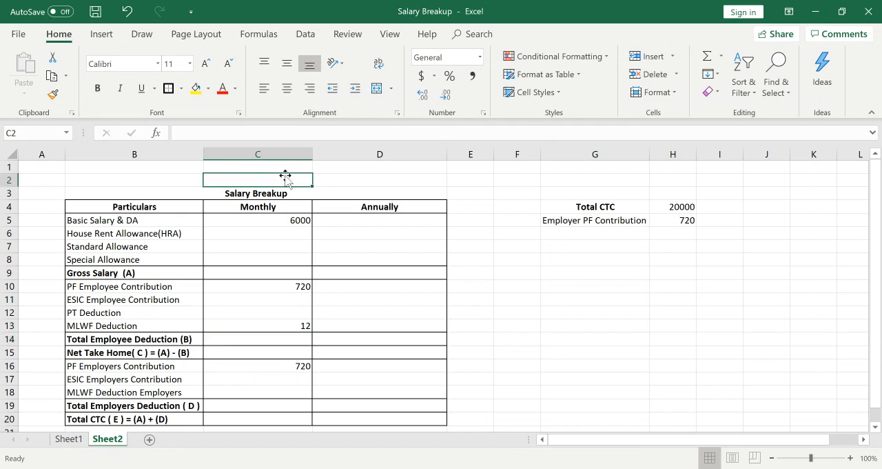
type("June")
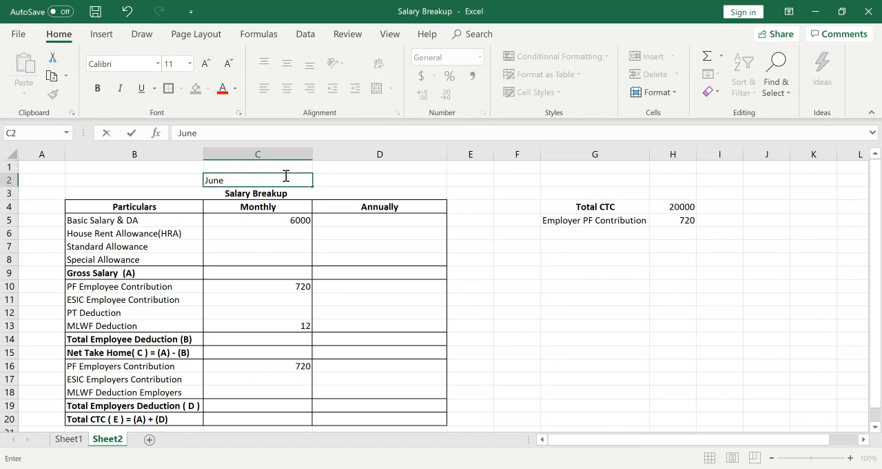
key("Return")
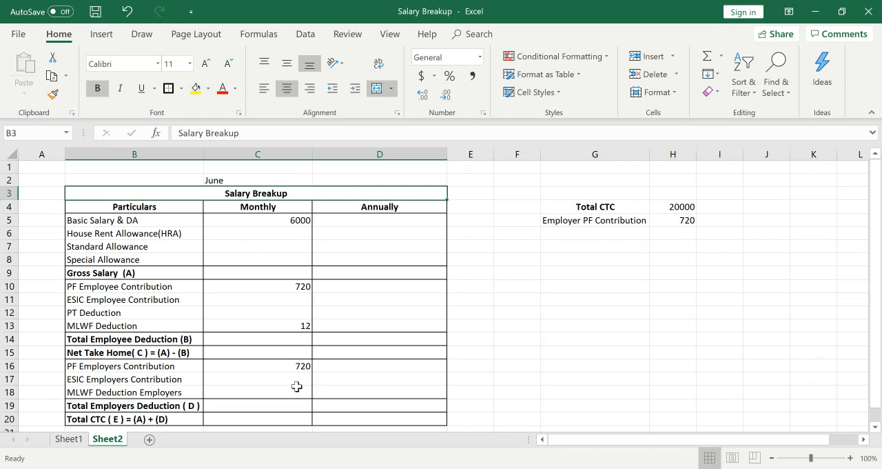
Enter 36 as the monthly MLWF Deduction Employers in C18 and compare it with the employee MLWF deduction in C13.
left_click(259, 392)
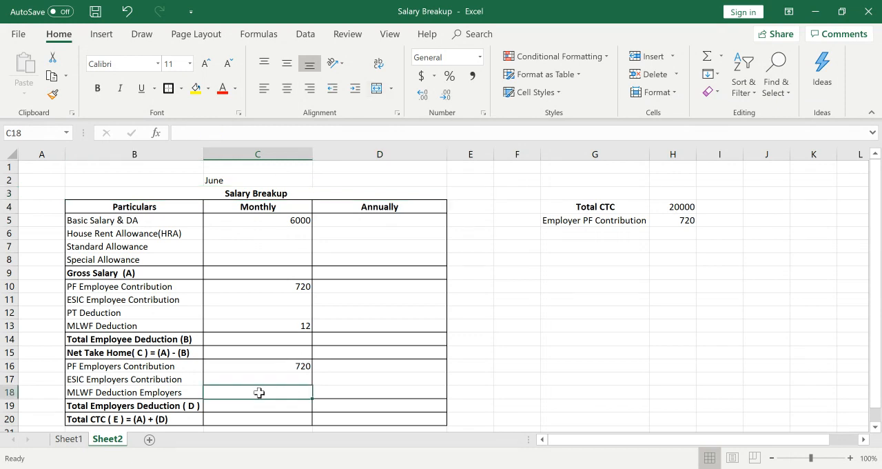
type("36")
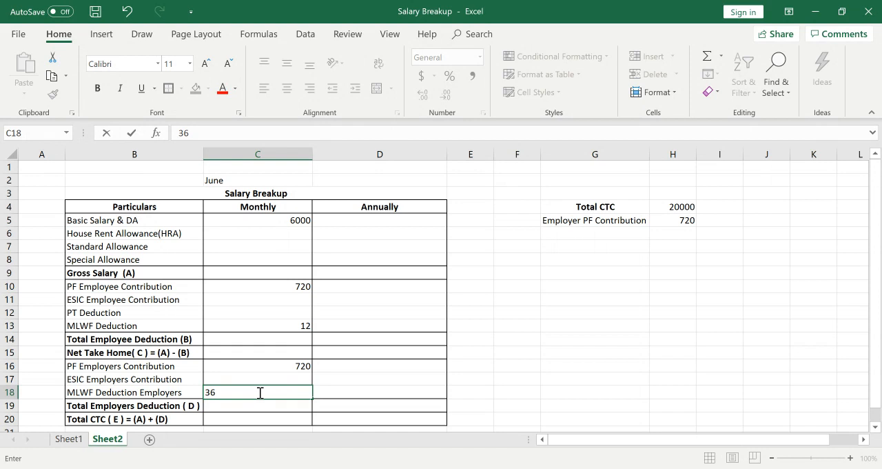
key("Return")
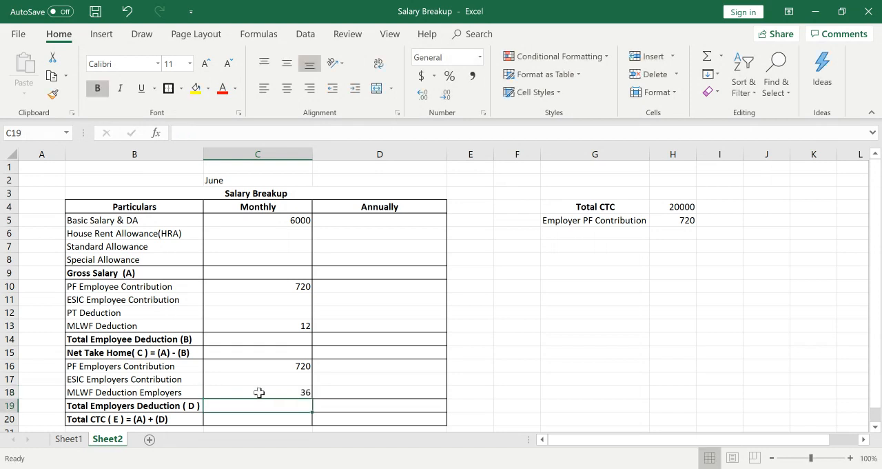
left_click(306, 326)
left_click(298, 392)
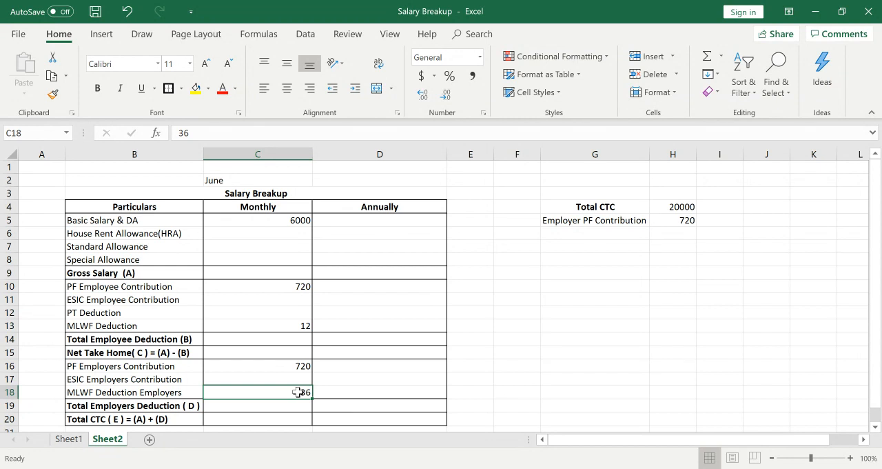
Add the label MLWF in G6 and the amount 36 in H6 below the employer PF contribution.
left_click(614, 259)
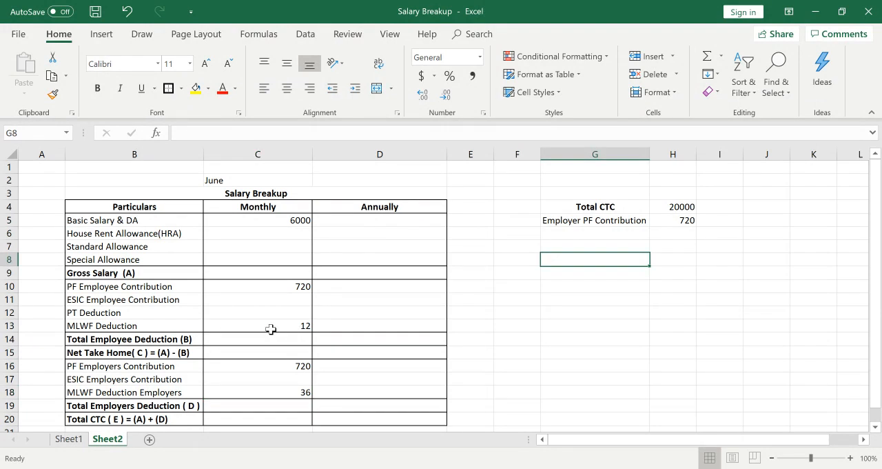
left_click(607, 240)
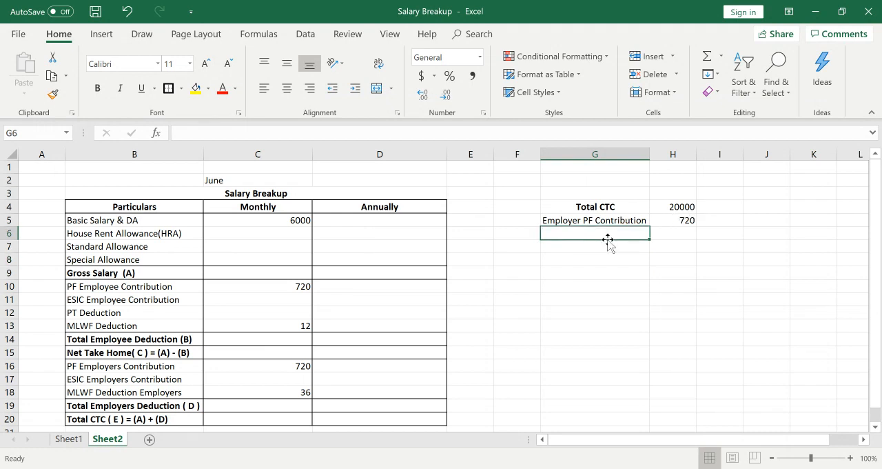
type("ML")
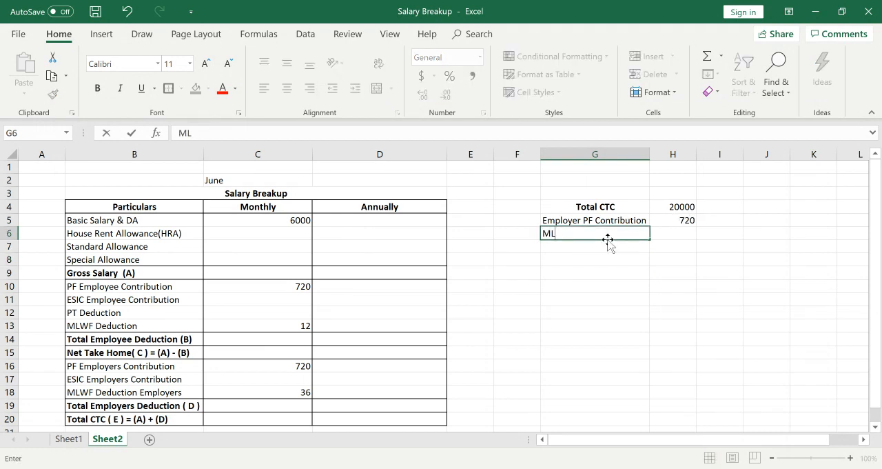
type("WF")
key("Tab")
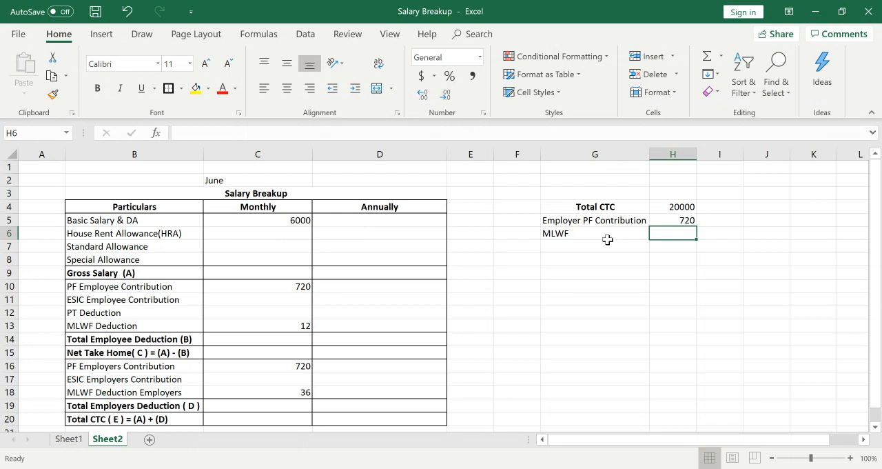
type("36")
key("Return")
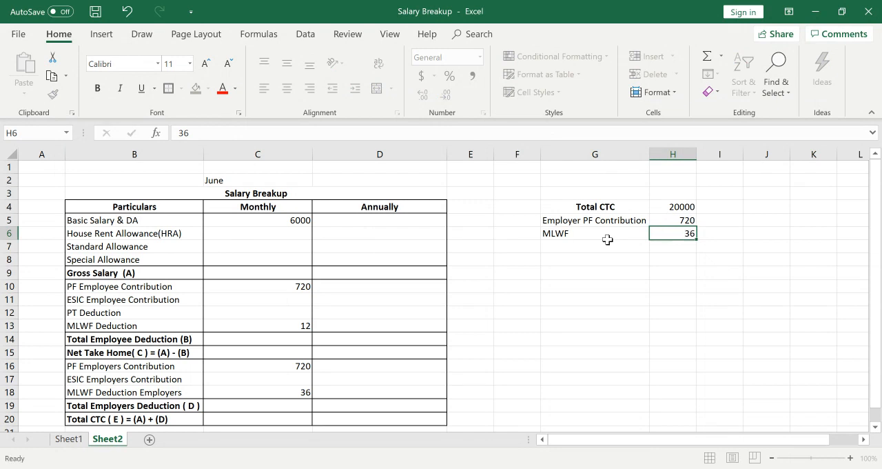
Add the label Total in G7 and subtract employer PF and MLWF from the Total CTC in H7 with =H4-H5-H6.
left_click(608, 242)
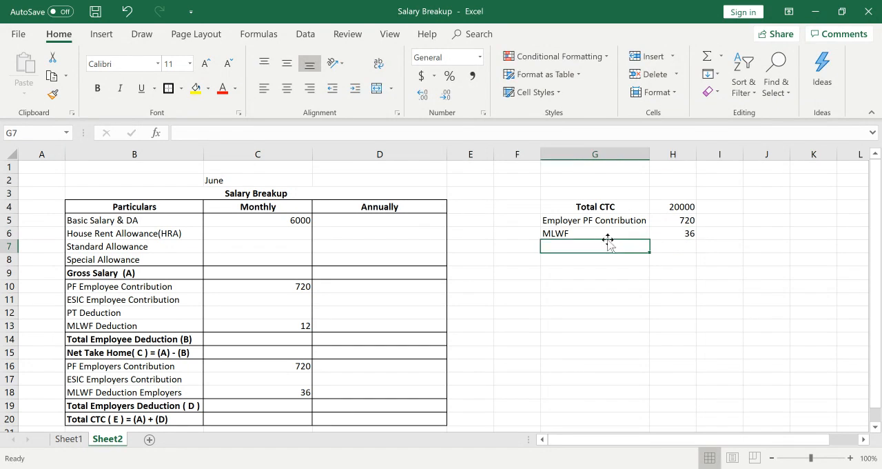
type("Total")
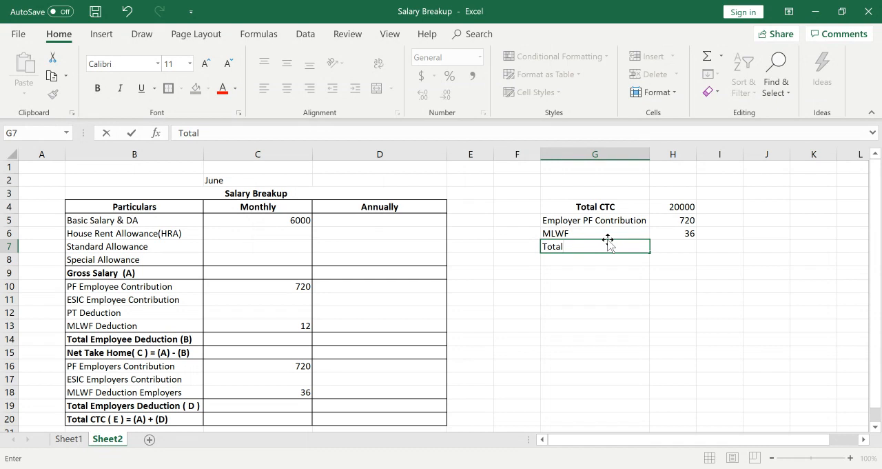
key("Tab")
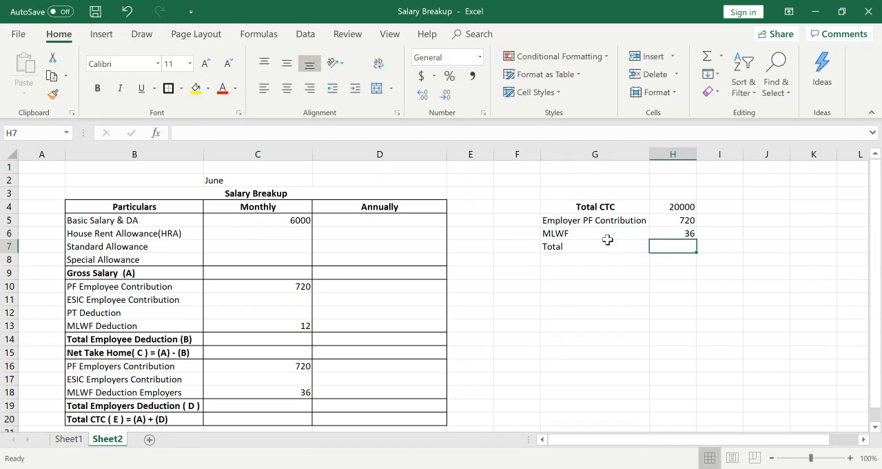
type("=")
key("Up")
key("Up")
key("Up")
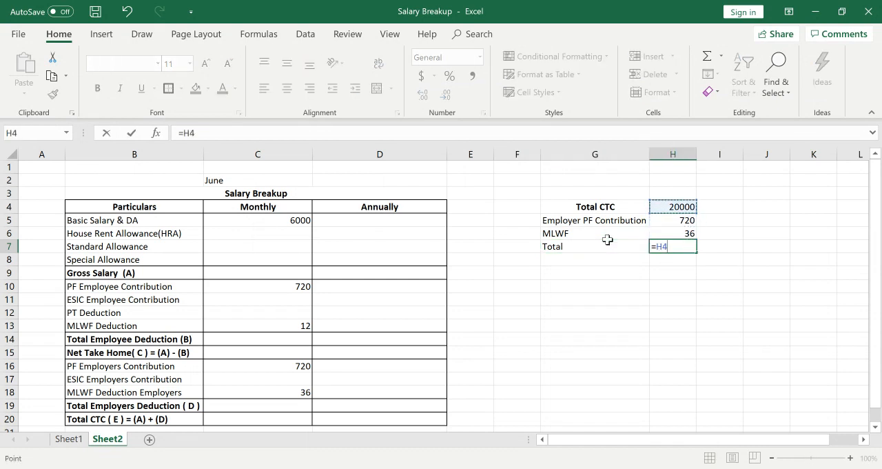
type("-")
key("Up")
key("Up")
type("-")
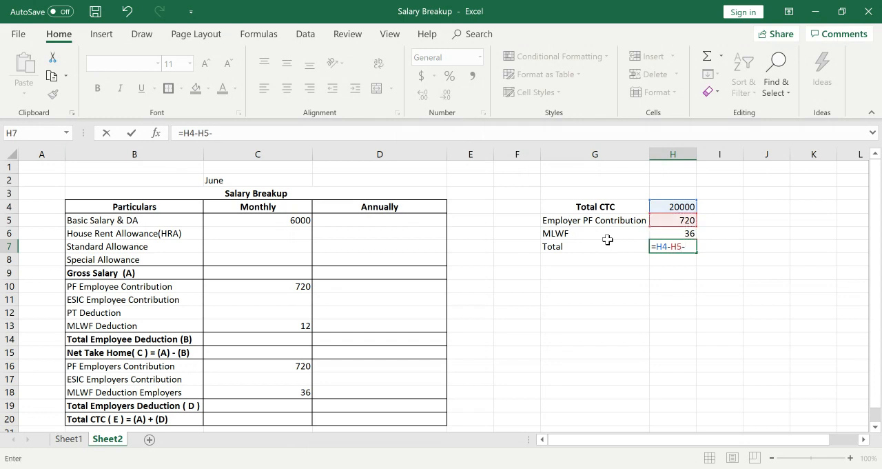
key("Up")
key("Return")
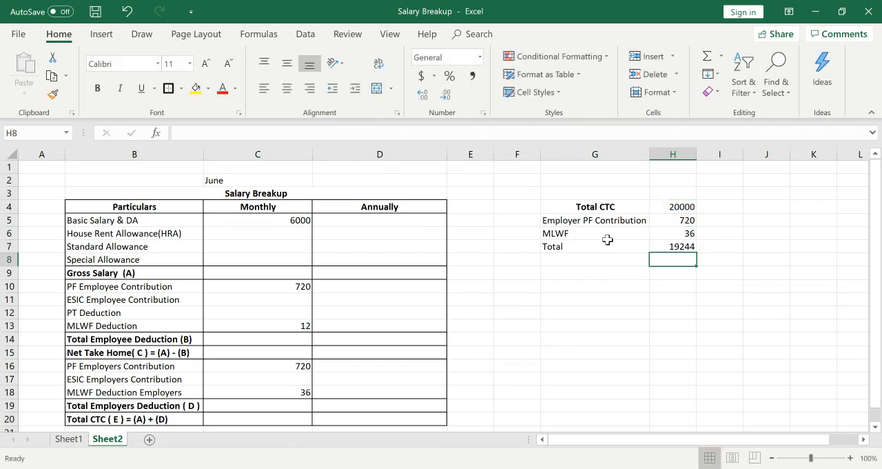
Extend the Total label in G7 to read Total Gross Including ESIC.
left_click(608, 242)
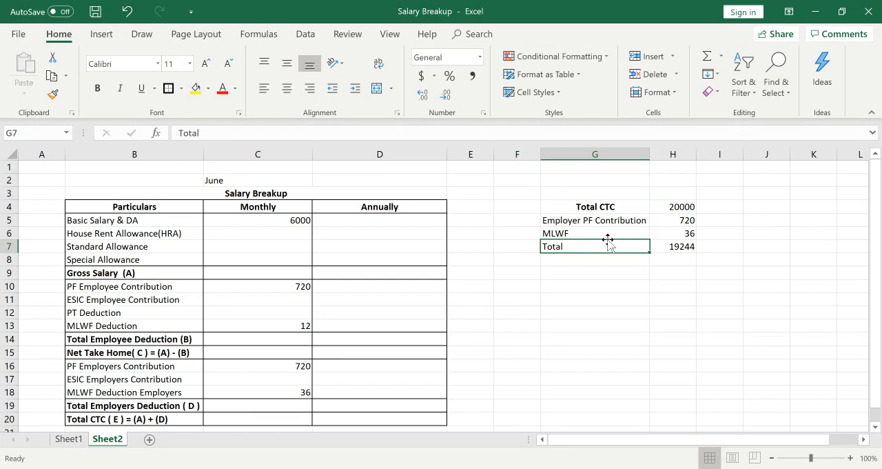
double_click(581, 251)
type("Gr")
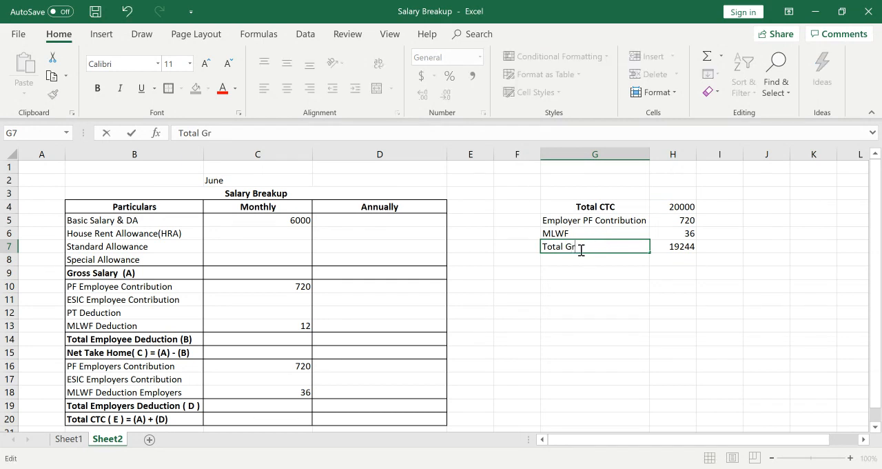
type("oss Inclusing")
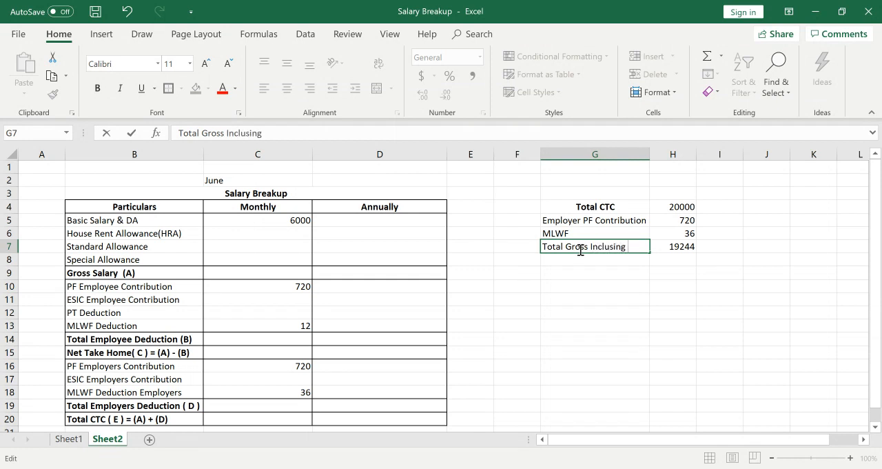
key("BackSpace")
key("BackSpace")
key("BackSpace")
key("BackSpace")
key("BackSpace")
type("ding ESIC")
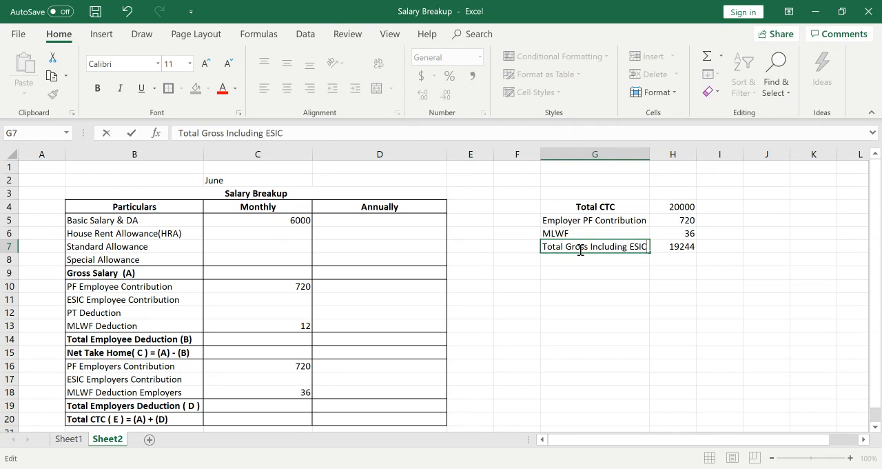
key("Return")
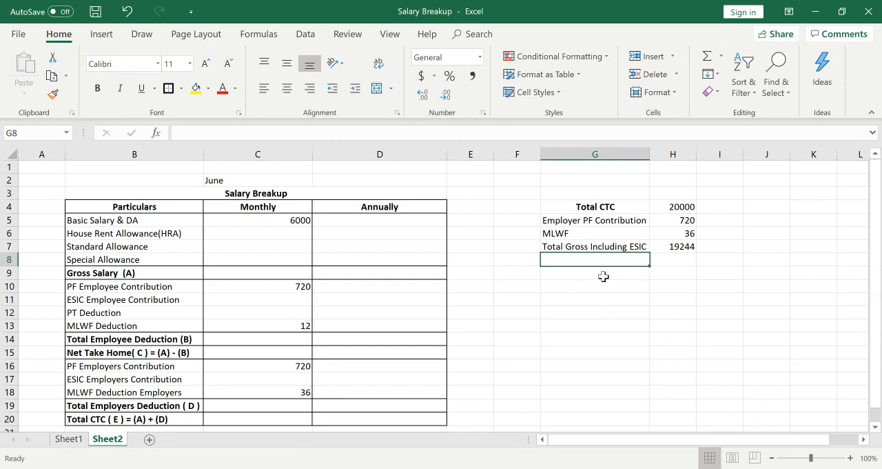
Enter the ESIC percentage 3.75 in G8 below the Total Gross Including ESIC label.
type("3")
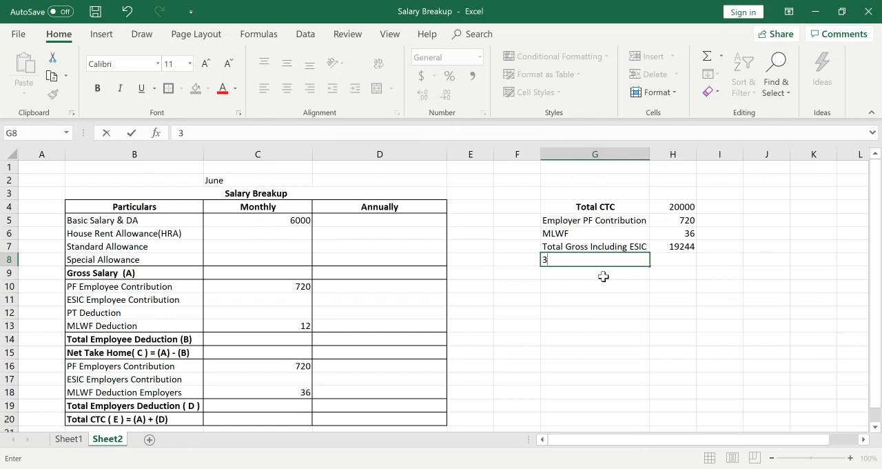
type(".75")
key("Return")
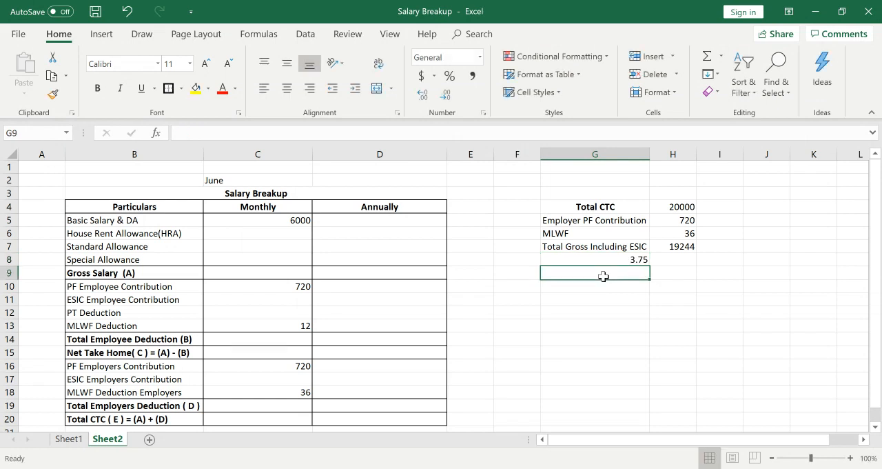
left_click(682, 247)
left_click(632, 278)
left_click(604, 311)
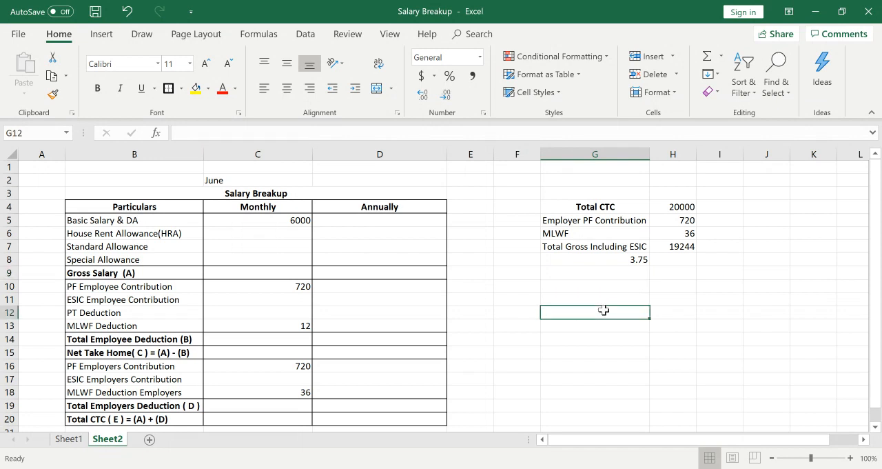
Enter the base percentage 100 in F10 and the ESIC percentage 3.75 in F11.
left_click(521, 282)
type("100")
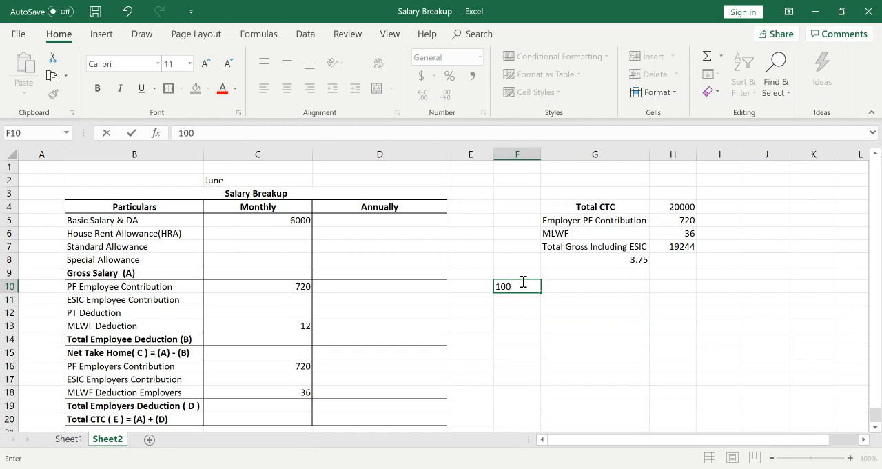
key("Return")
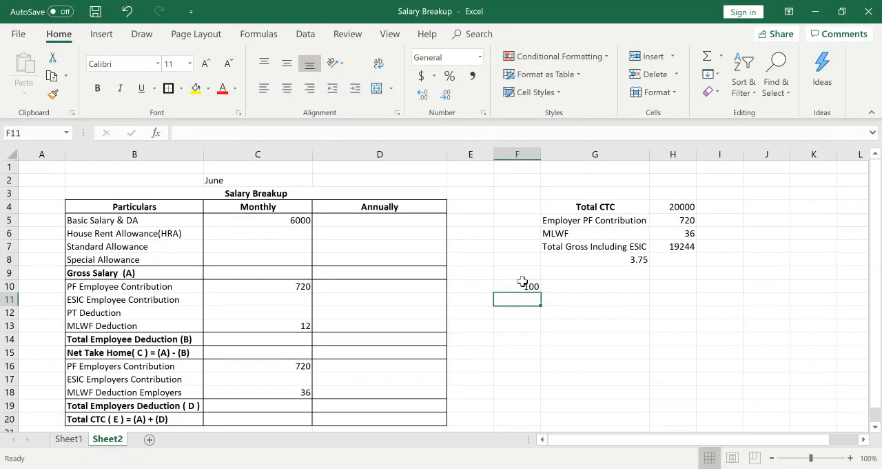
type("3.")
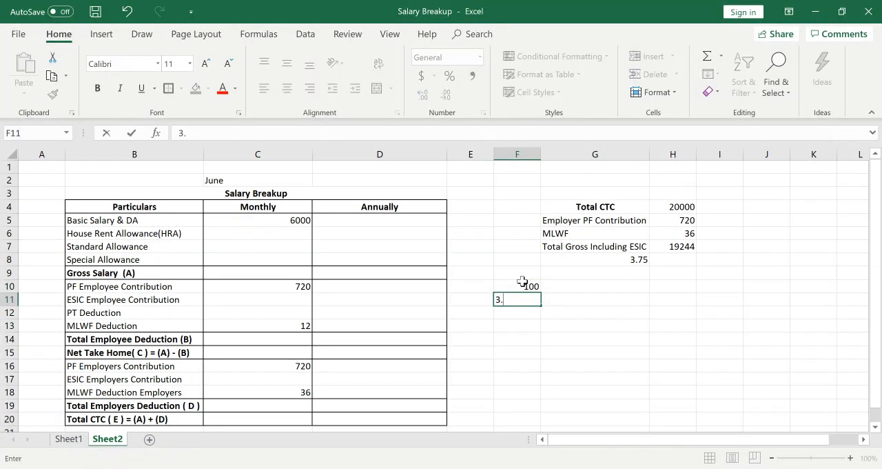
type("75")
key("Return")
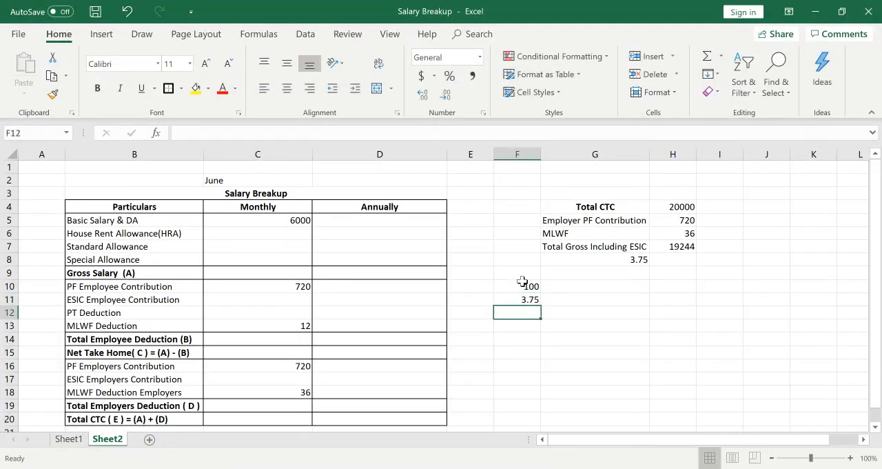
Enter the gross amount including ESIC, 19244, in G12.
left_click(564, 298)
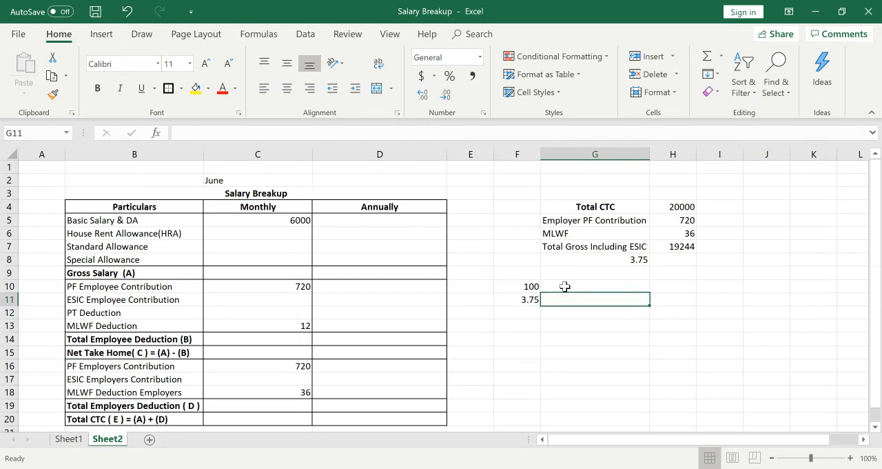
left_click(565, 286)
left_click(563, 297)
left_click(556, 314)
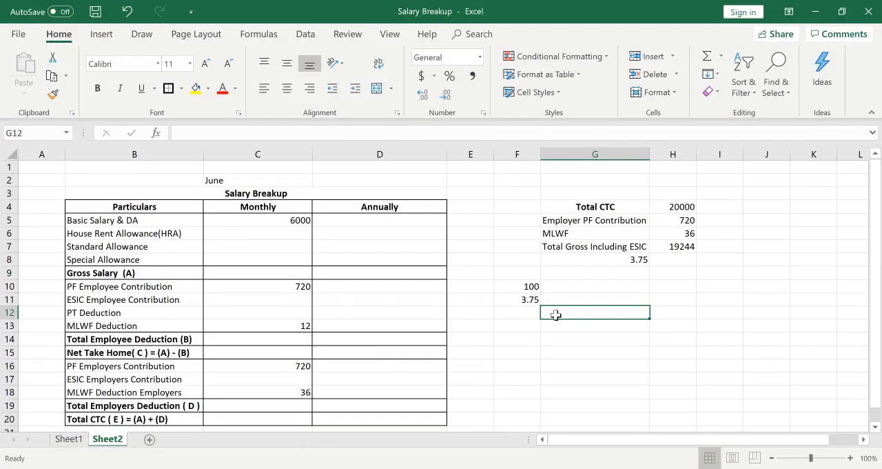
type("192")
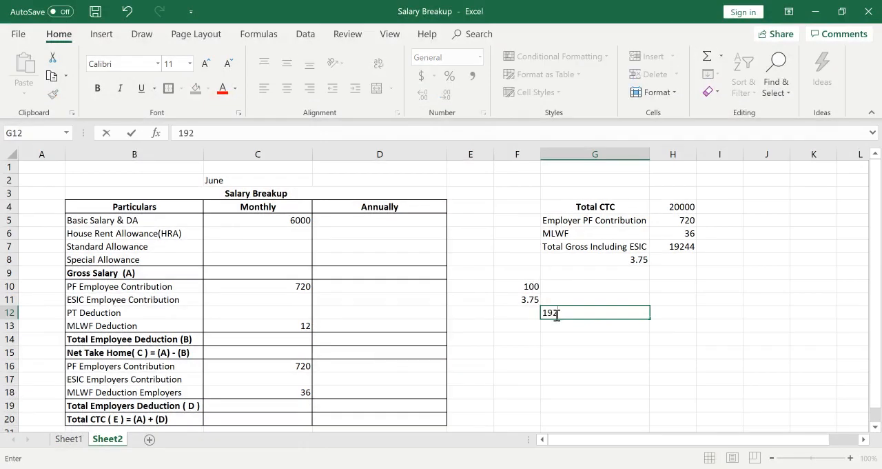
type("44")
key("Return")
Enter the combined percentage 103.75 in F12 beside the gross amount including ESIC.
key("Up")
key("Left")
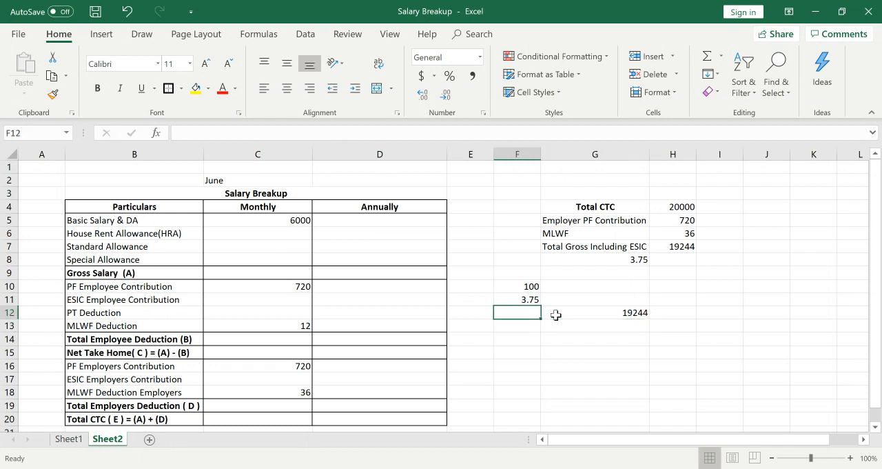
type("1")
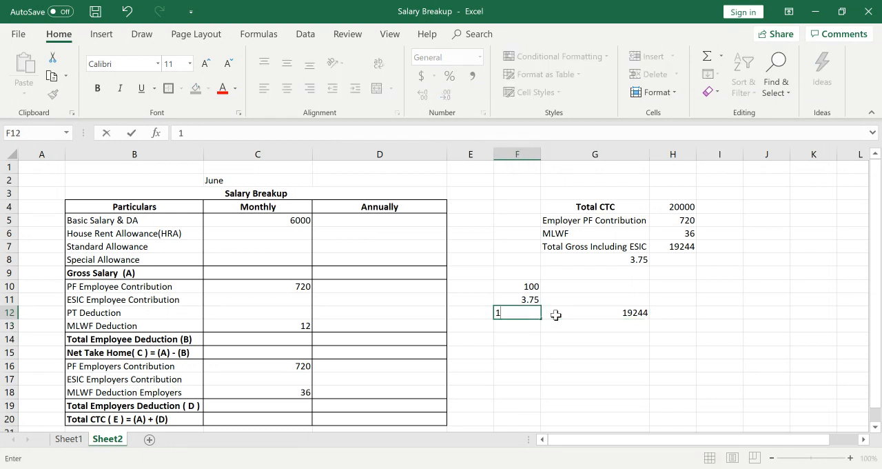
type("03.75")
key("Return")
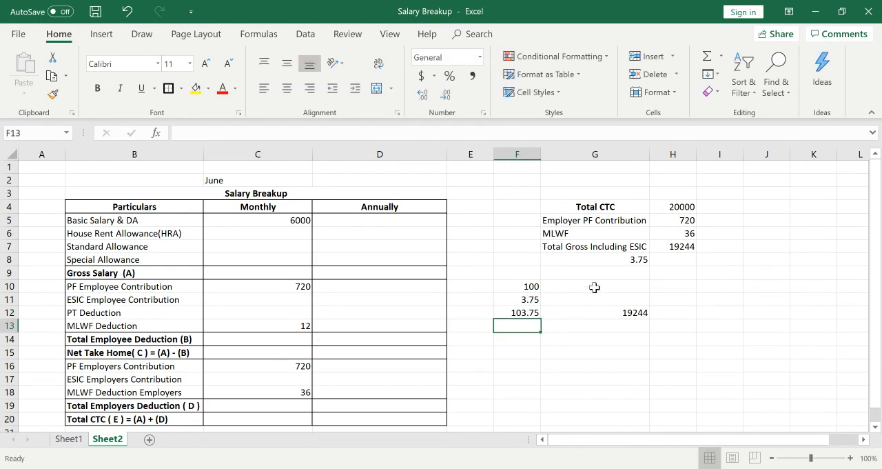
Calculate the gross salary excluding ESIC in G10 with the formula =G12*F10/F12.
left_click(594, 286)
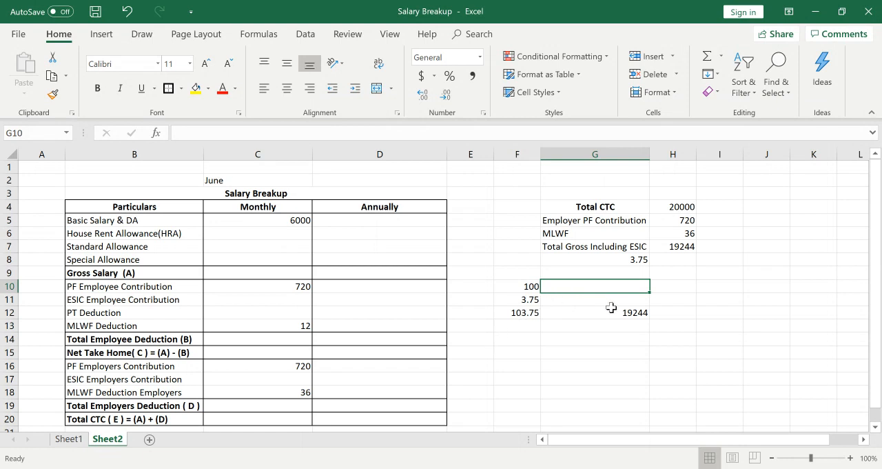
type("=")
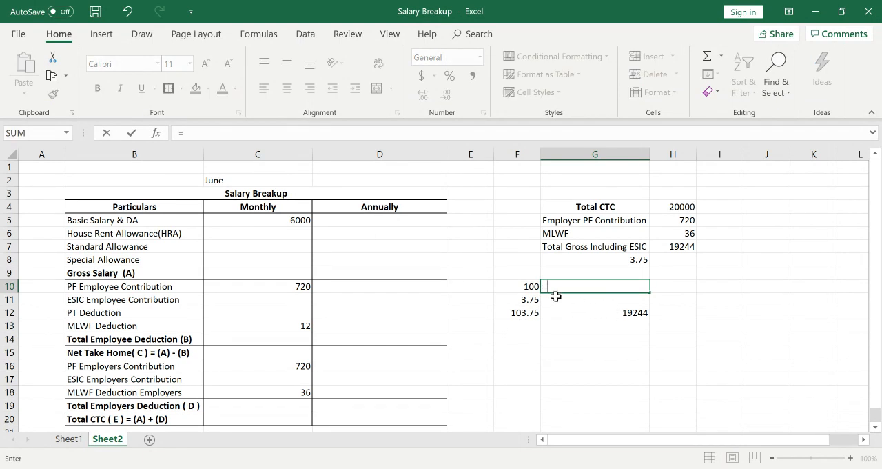
left_click(627, 313)
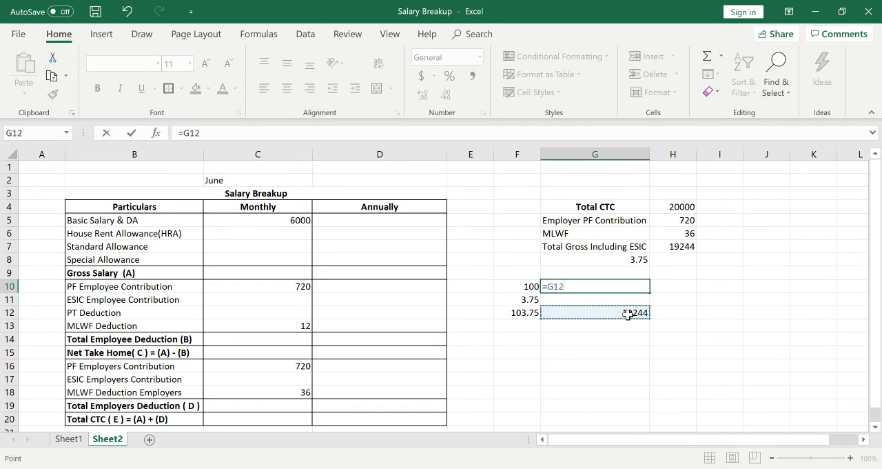
type("*")
left_click(527, 288)
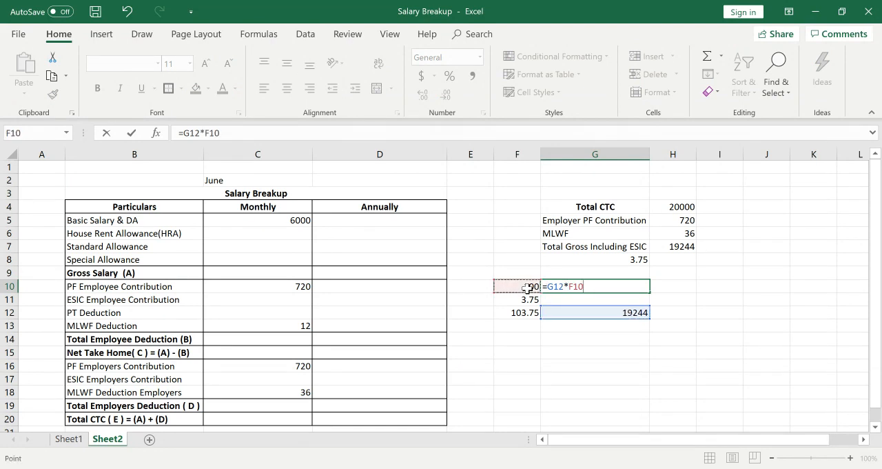
type("/")
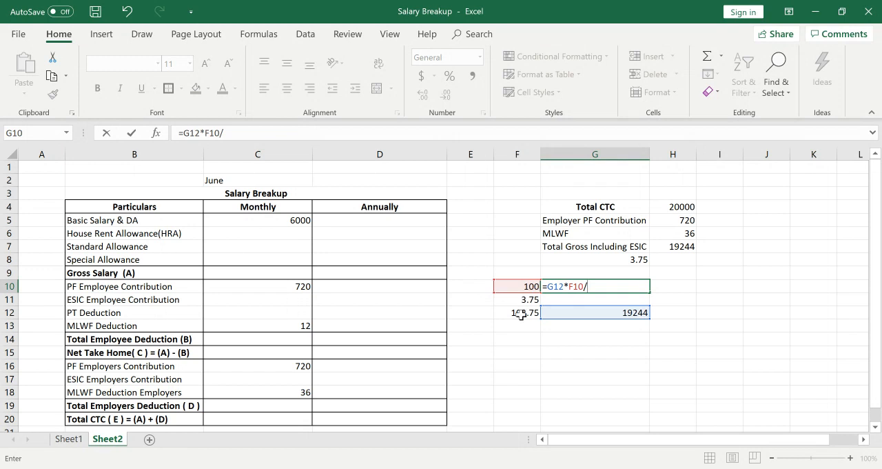
left_click(523, 311)
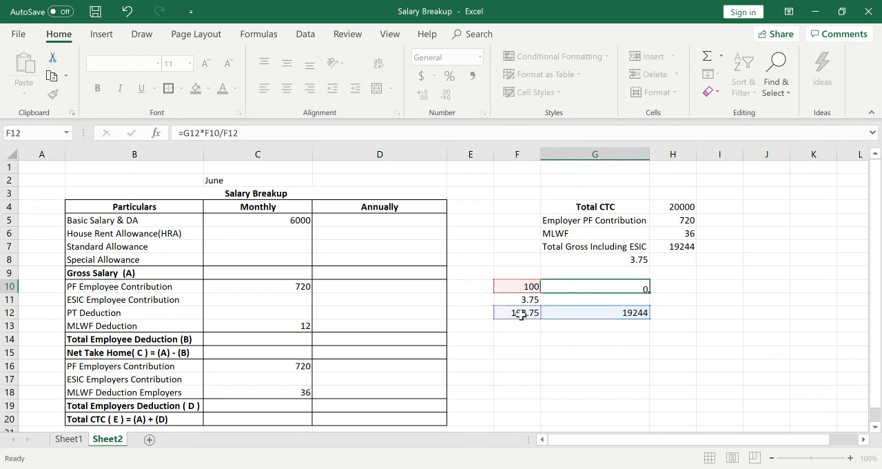
key("Return")
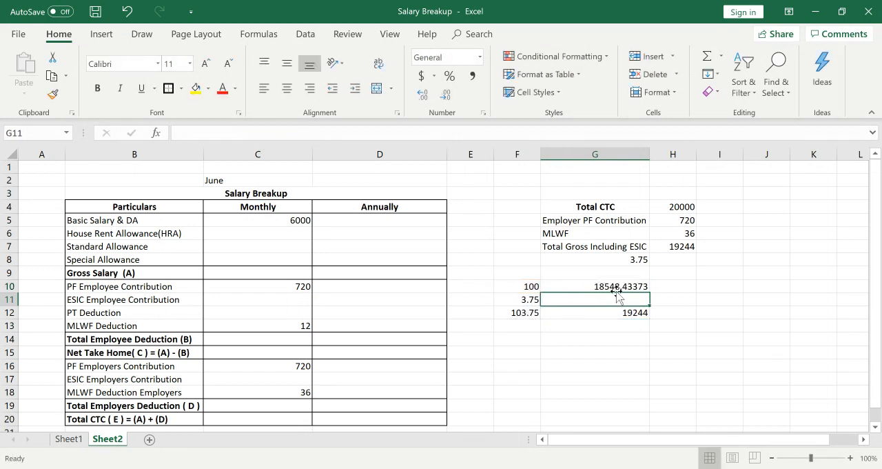
Enter 18548 as the monthly Gross Salary (A) in C9, taken from the result in G10.
left_click(266, 272)
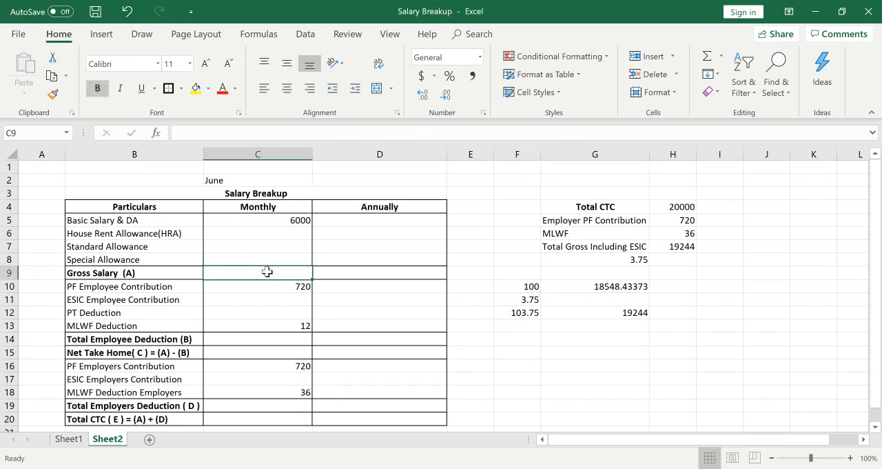
left_click(634, 285)
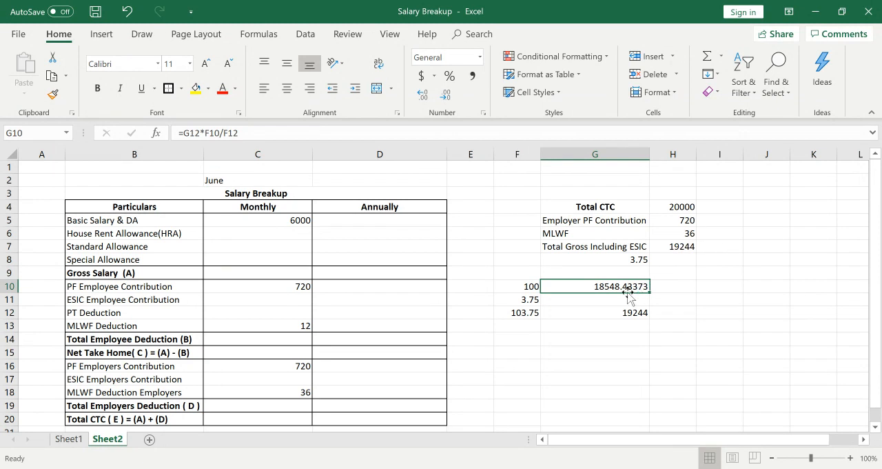
left_click(260, 274)
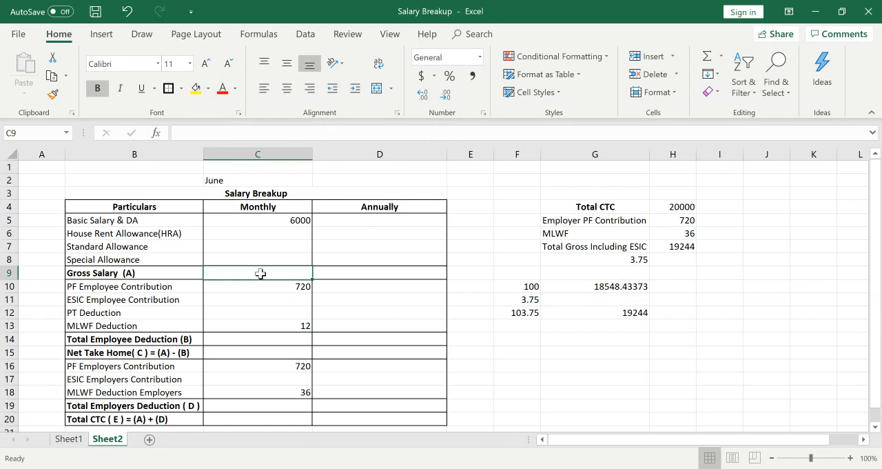
type("1")
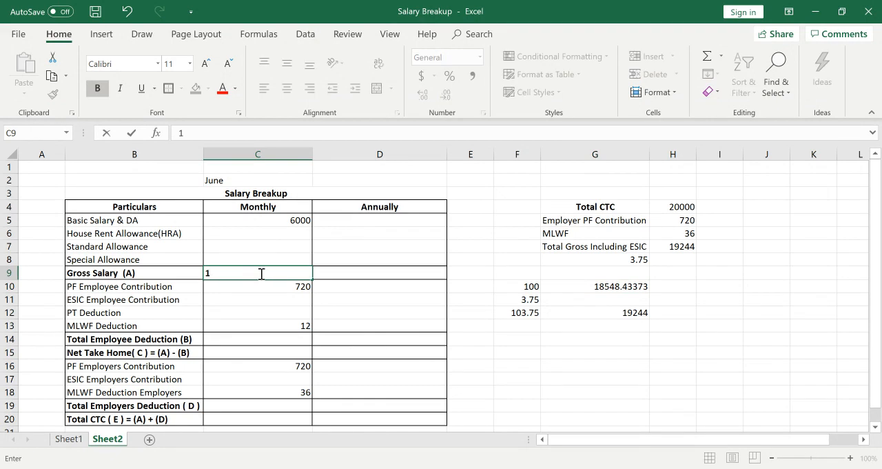
type("8548")
key("Return")
key("Return")
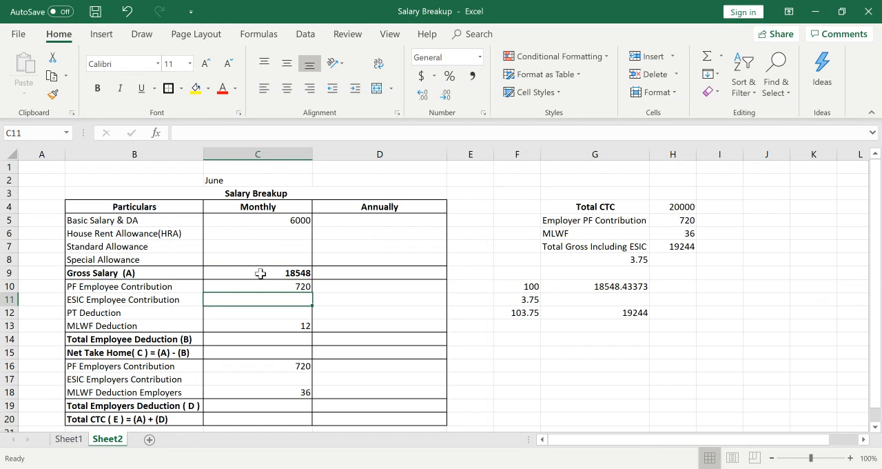
Calculate the monthly ESIC Employee Contribution in C11 with the formula =C9*0.75%.
type("=")
key("Up")
key("Up")
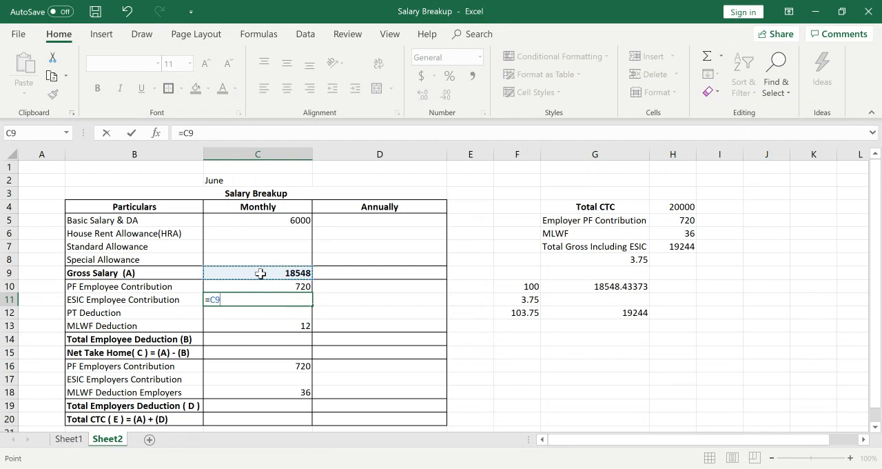
type("*0.")
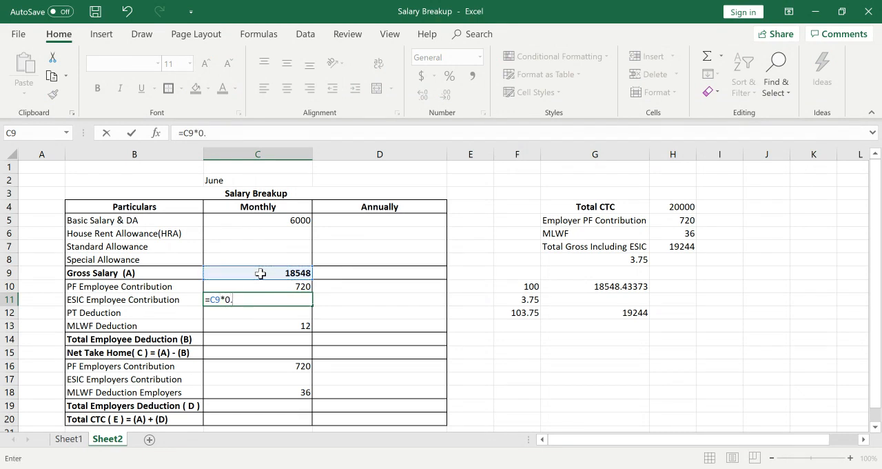
type("75%")
key("Return")
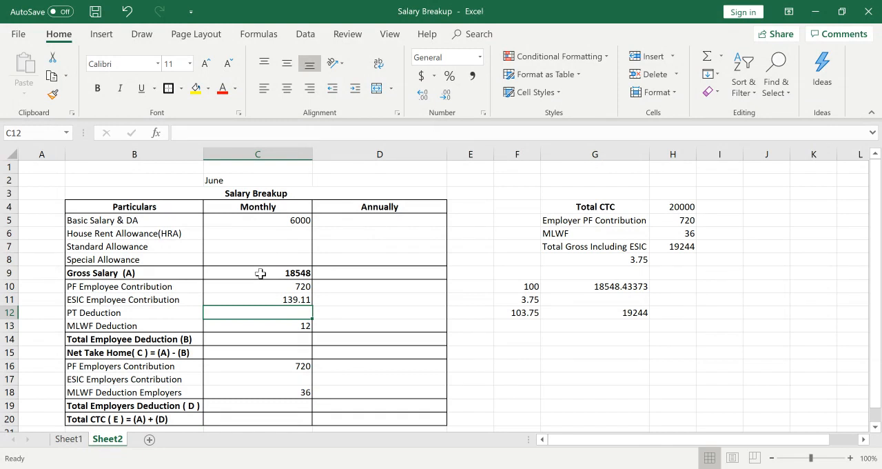
Round the monthly ESIC Employee Contribution in C11 to 139 and enter 200 as the PT Deduction in C12.
key("Up")
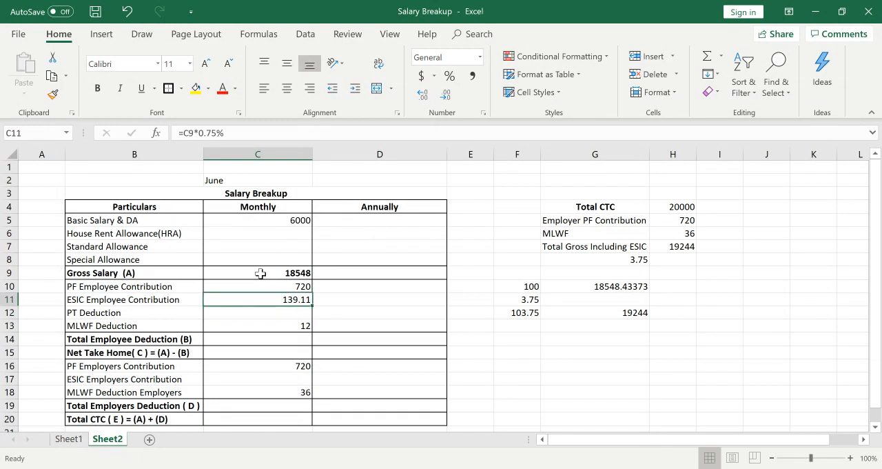
type("1")
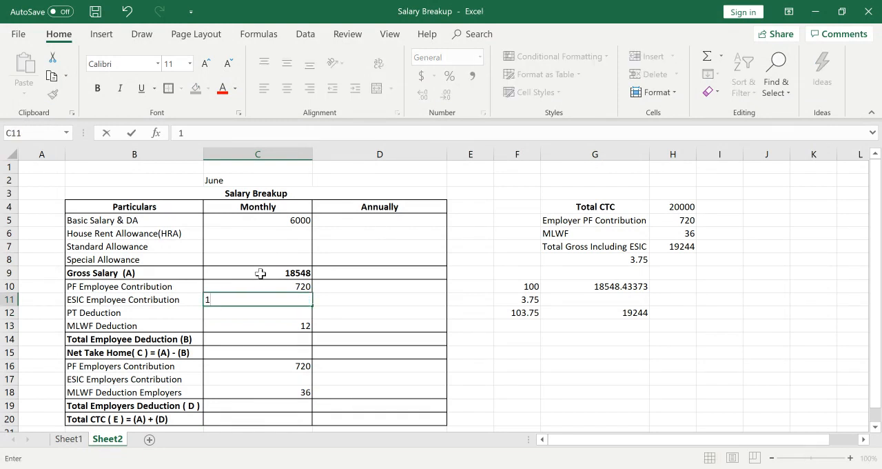
type("39")
key("Return")
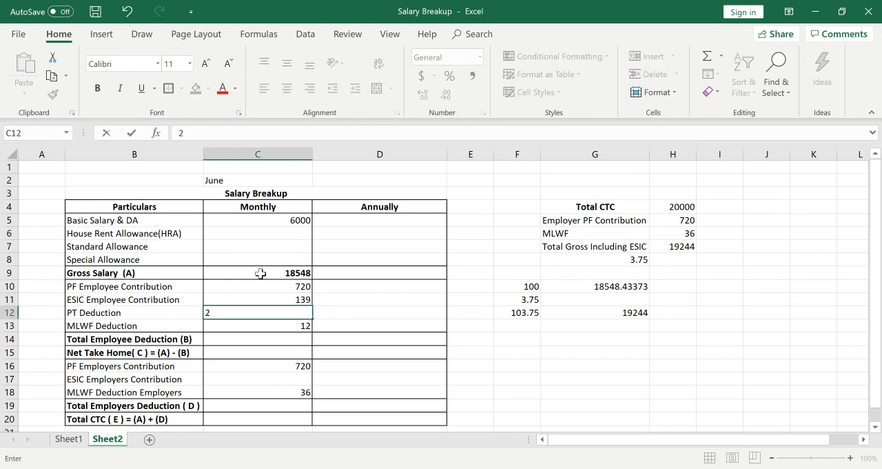
type("00")
key("Return")
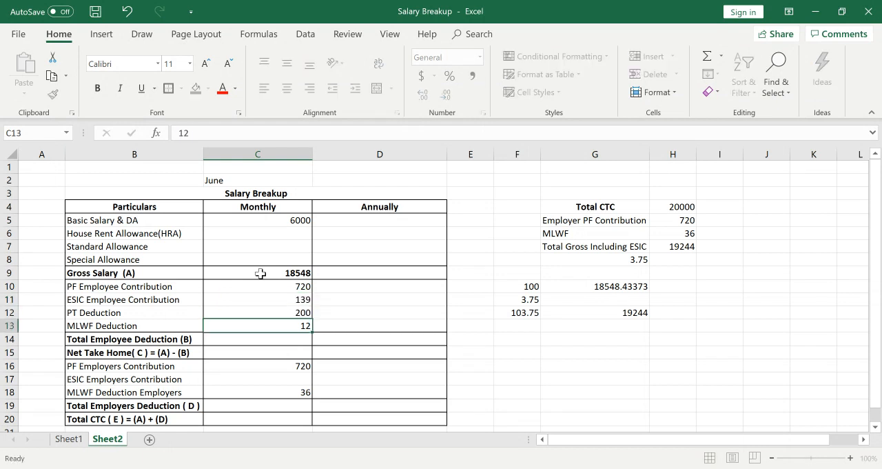
Calculate the monthly Total Employee Deduction (B) in C14 with the formula =SUM(C10:C13).
key("Return")
type("=")
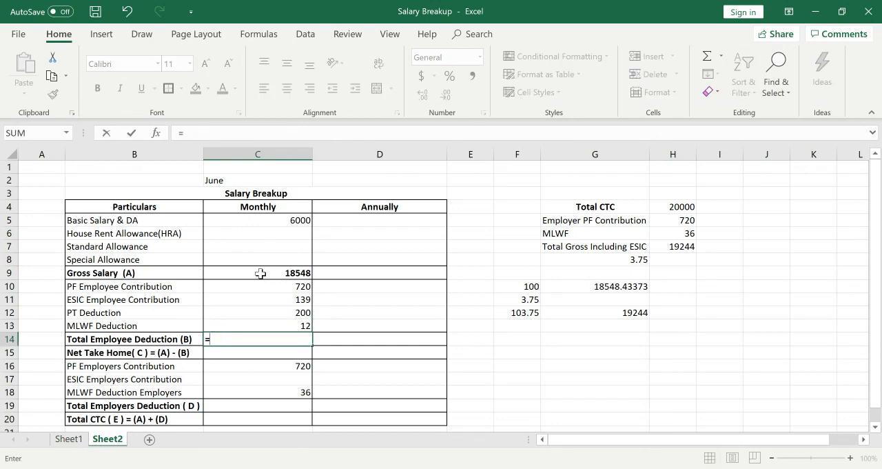
type("sum")
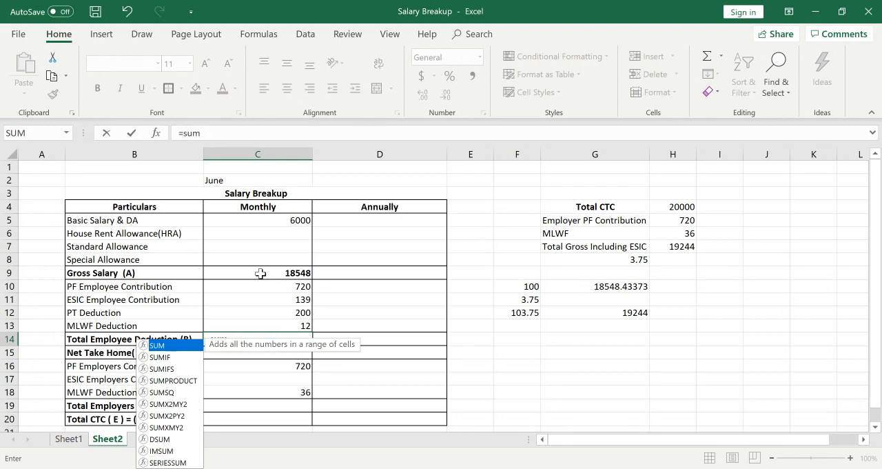
type("(")
key("Up")
key("Up")
key("Up")
key("Up")
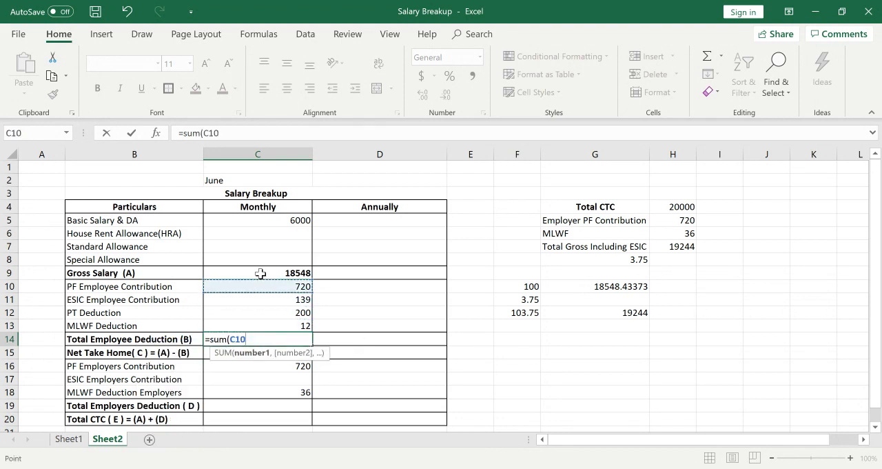
key("shift+Down")
key("shift+Down")
key("shift+Down")
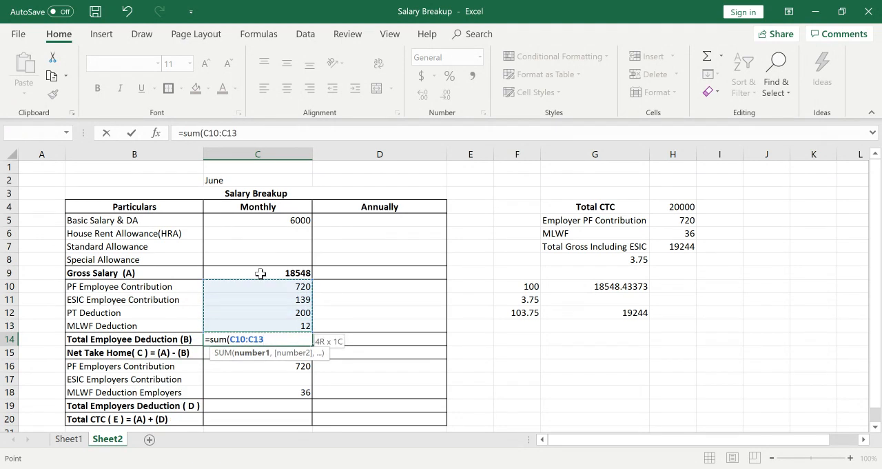
type(")")
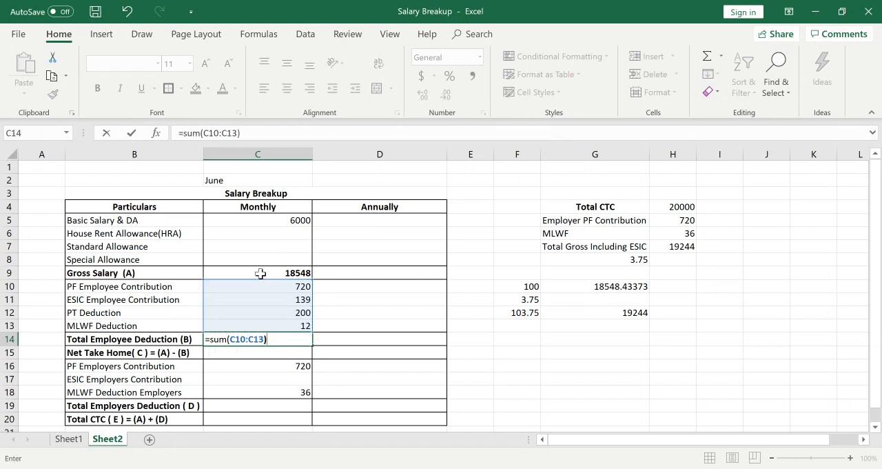
key("Return")
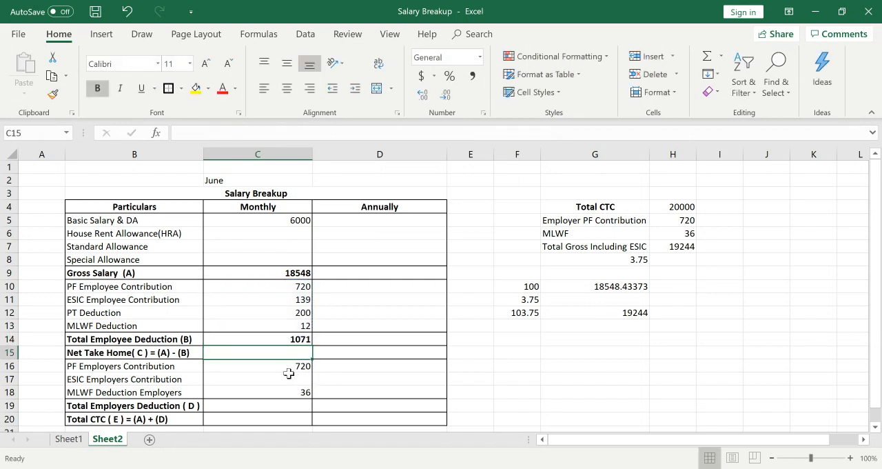
Calculate the monthly Net Take Home in C15 by subtracting the total employee deduction from gross salary with =C9-C14.
type("=")
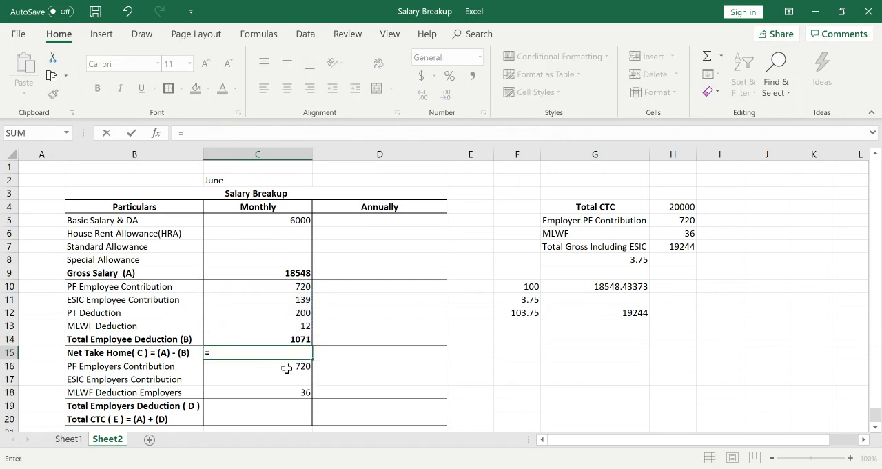
key("Up")
key("Up")
key("Up")
key("Up")
key("Up")
key("Up")
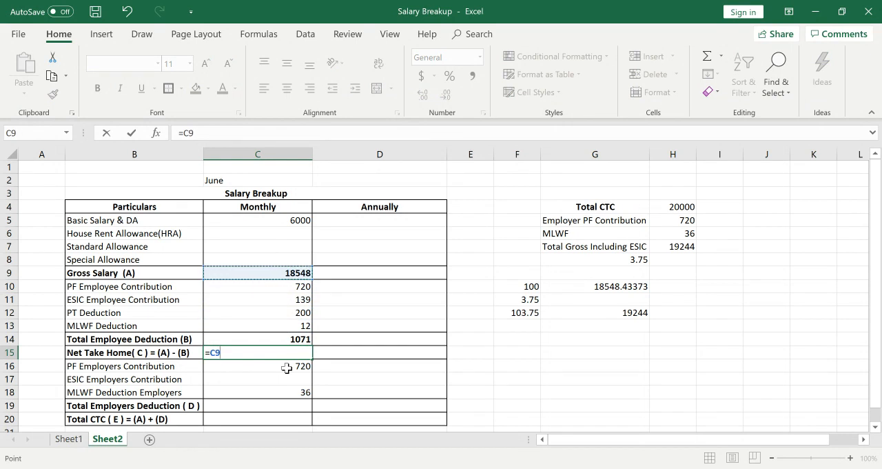
type("=")
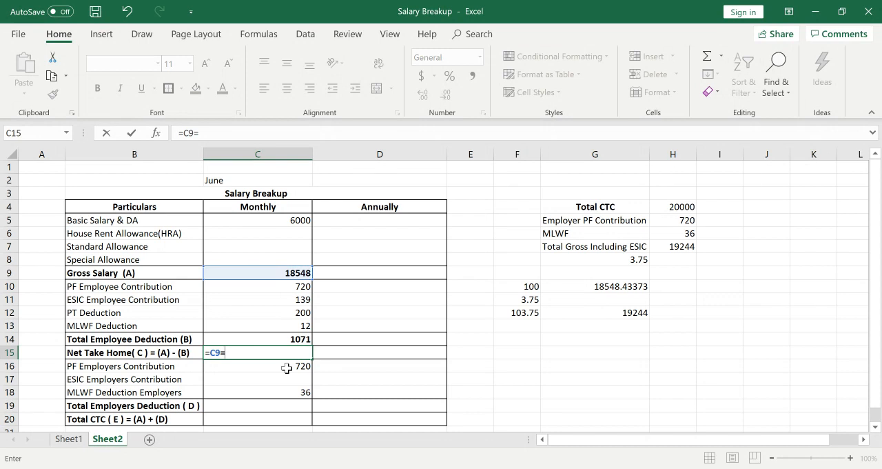
key("BackSpace")
type("-")
left_click(293, 339)
key("Return")
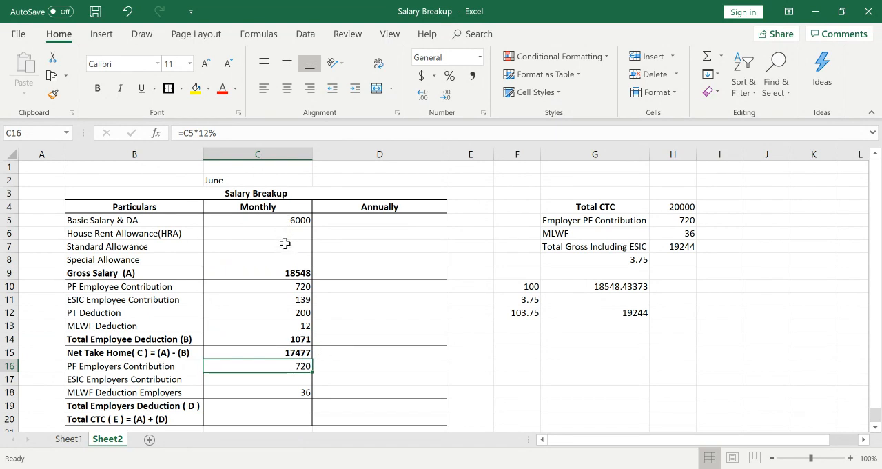
Calculate the monthly House Rent Allowance in C6 as half of the basic salary with =C5/2.
left_click_drag(288, 236, 288, 256)
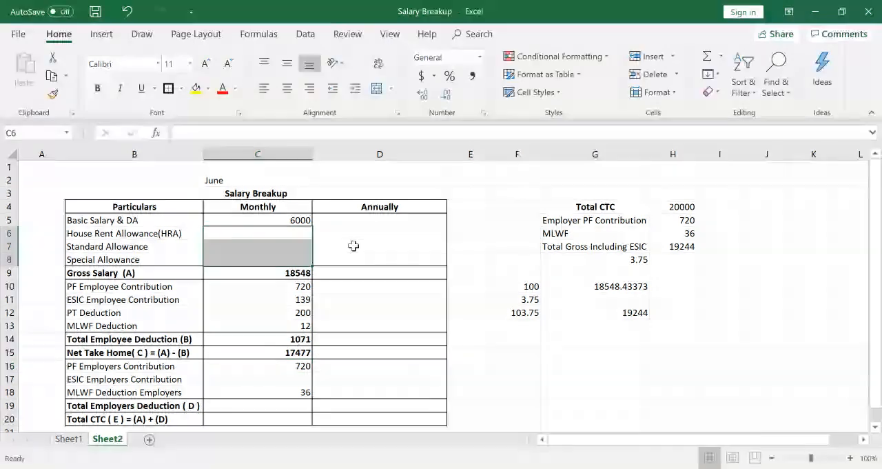
left_click_drag(354, 246, 305, 232)
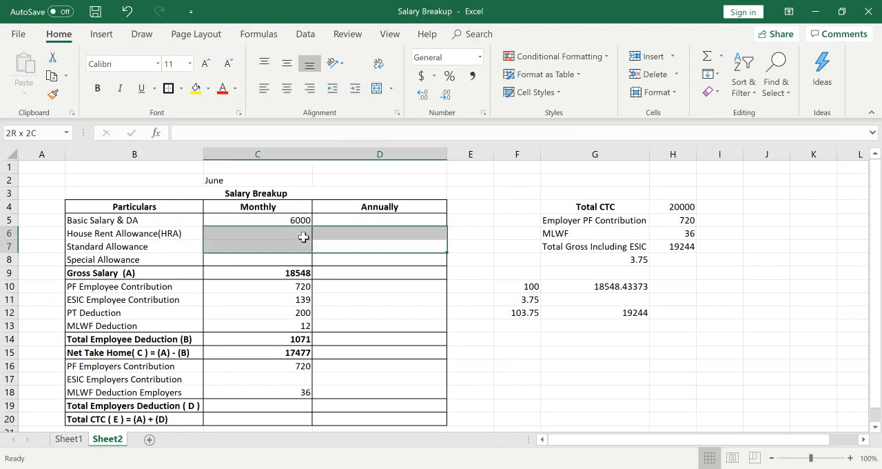
left_click(282, 273)
left_click(282, 238)
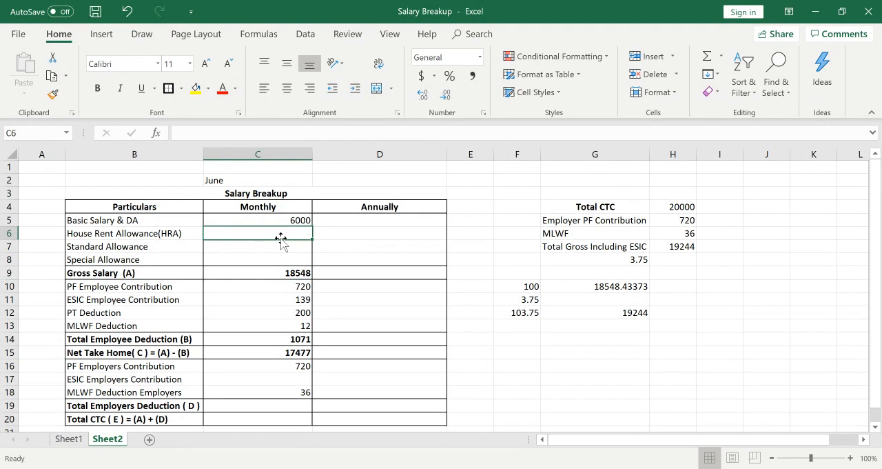
type("=")
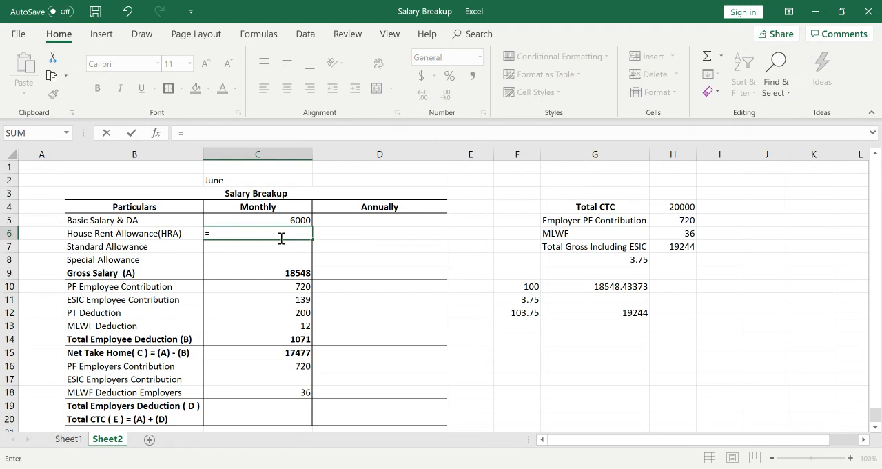
type("C5/2")
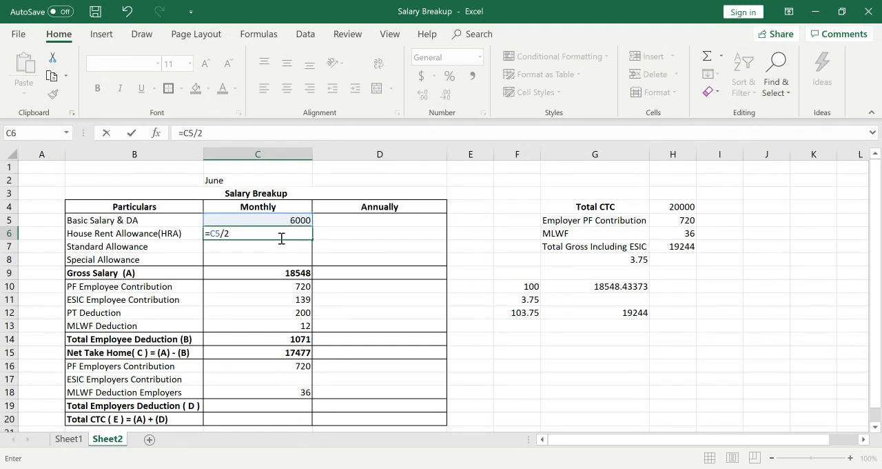
key("Return")
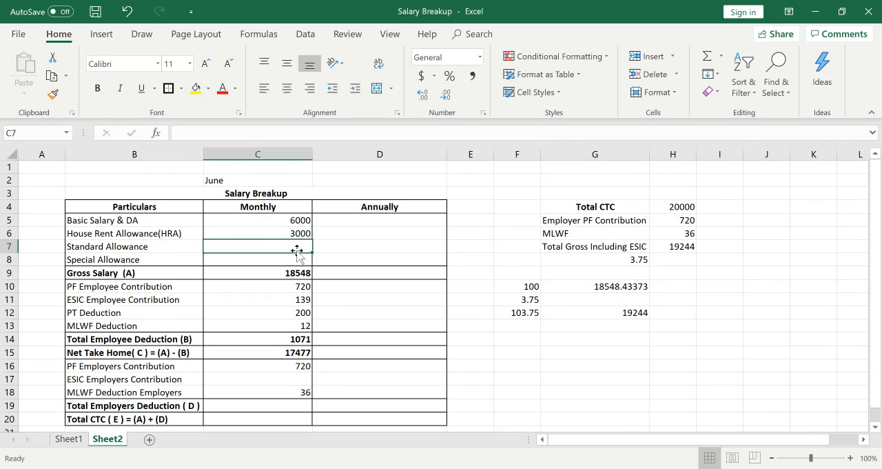
Work out the monthly Standard Allowance in C7 as 50000/12 and replace the formula with the rounded value 4167.
type("500")
key("BackSpace")
key("BackSpace")
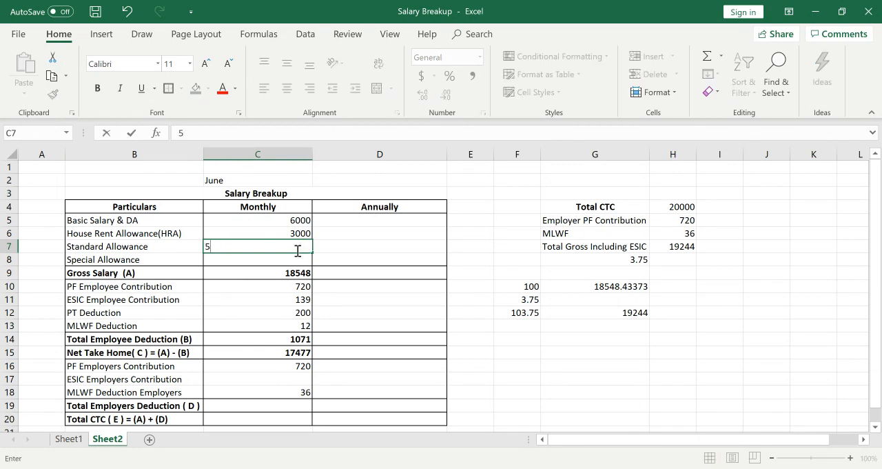
key("BackSpace")
type("=")
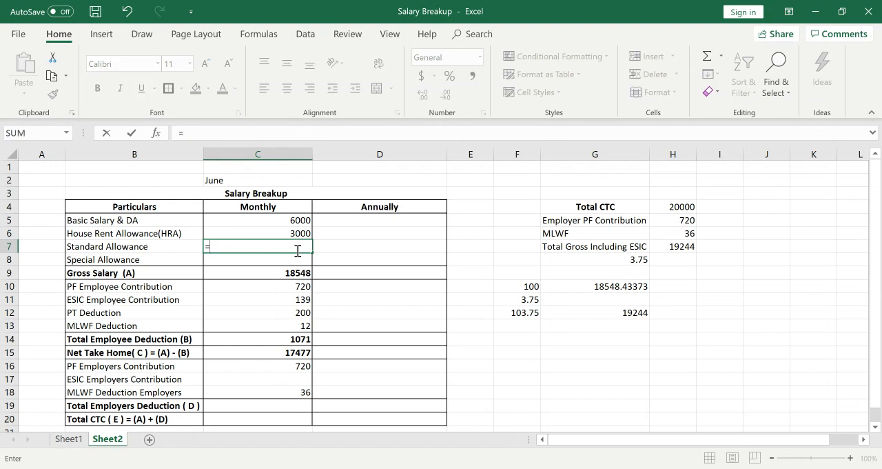
type("5==")
type("000")
type("0")
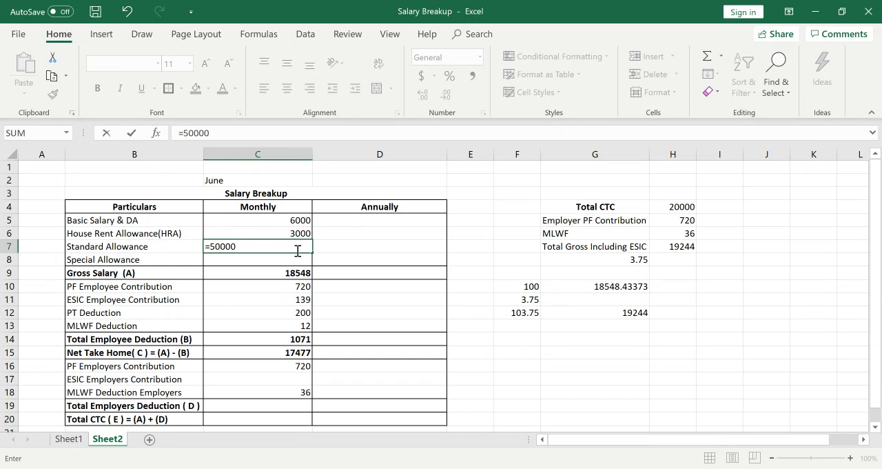
type(".12")
type("2")
key("Return")
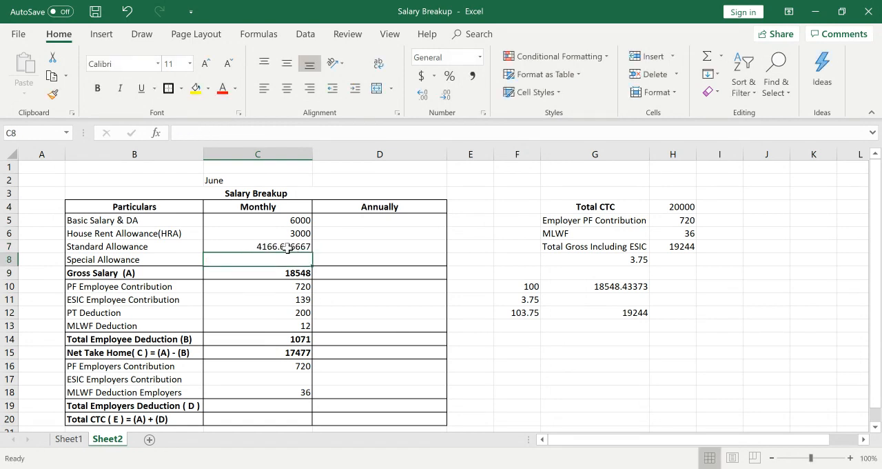
left_click(292, 251)
type("41")
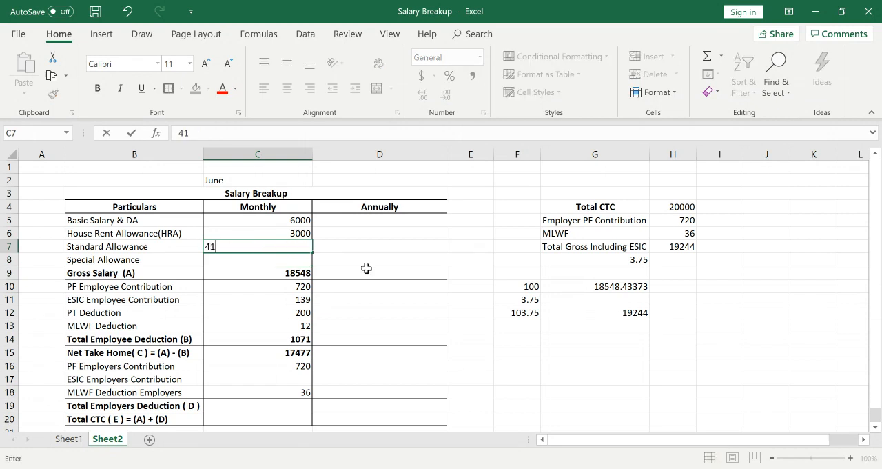
type("67")
key("Return")
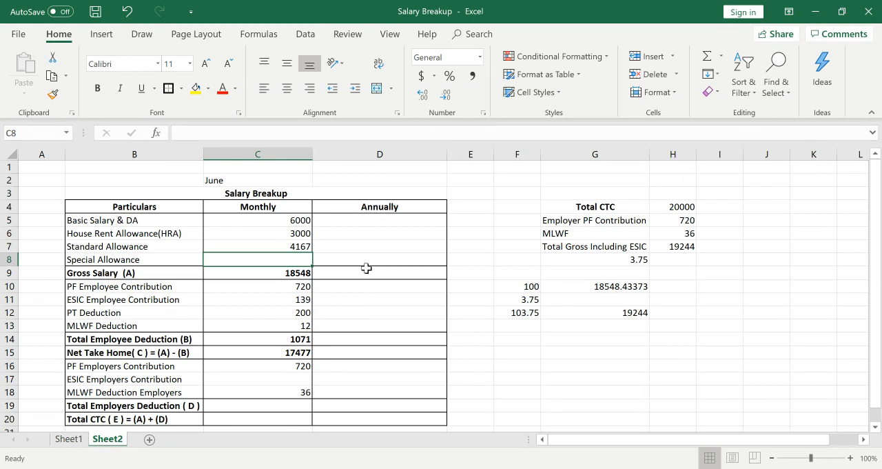
Calculate the monthly Special Allowance in C8 with =C9-SUM(C5:C7) and check the sum of C5:C8 against the gross salary.
type("=")
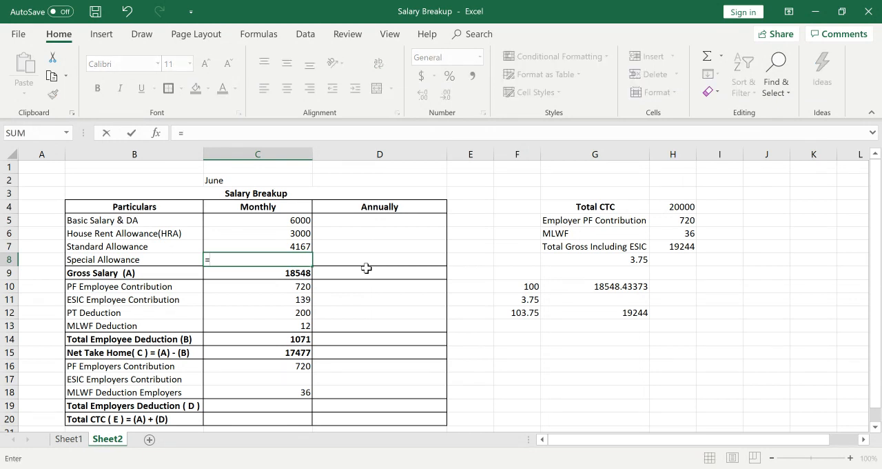
left_click(294, 275)
type("-")
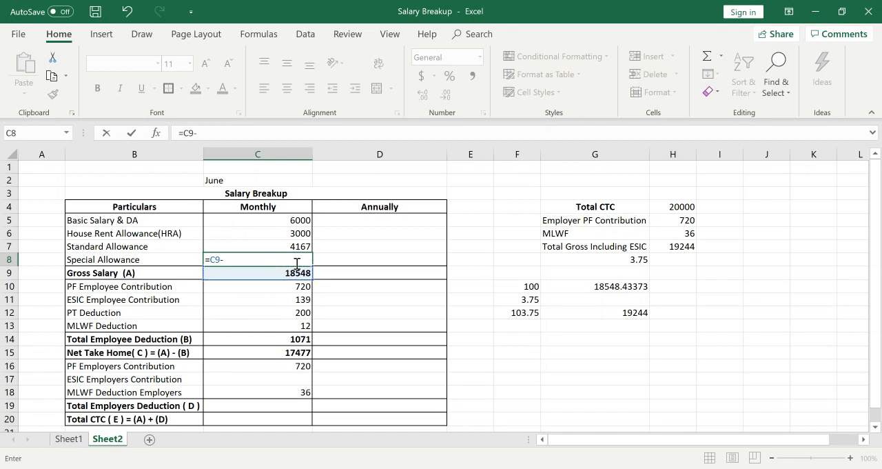
type("sum")
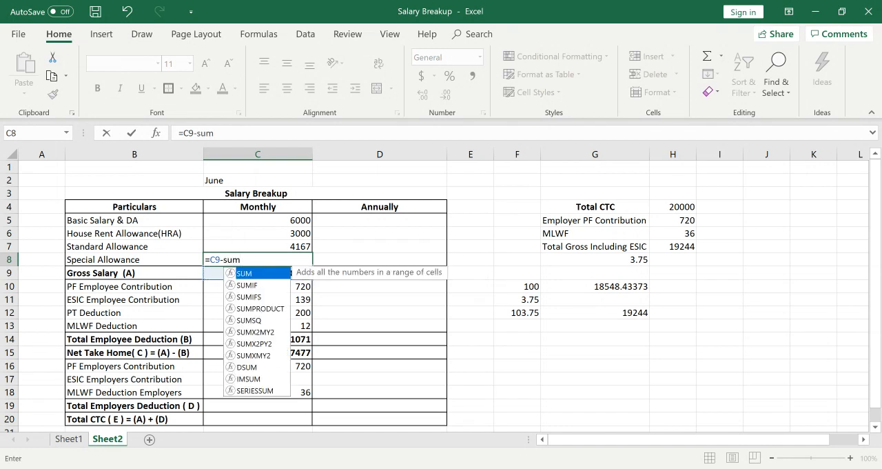
type("(")
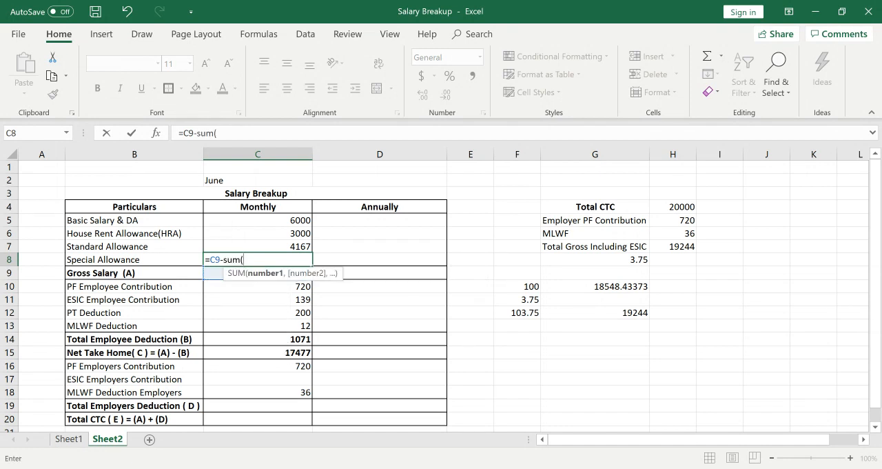
left_click(296, 222)
left_click_drag(296, 224, 298, 246)
type(")")
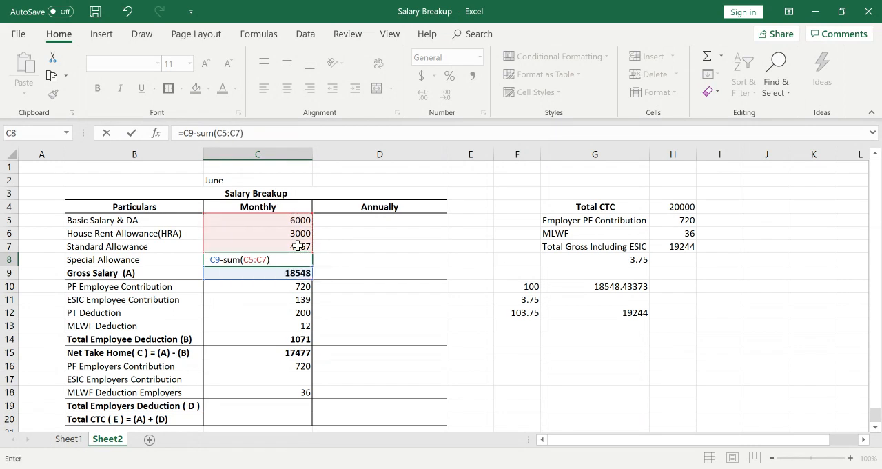
key("Return")
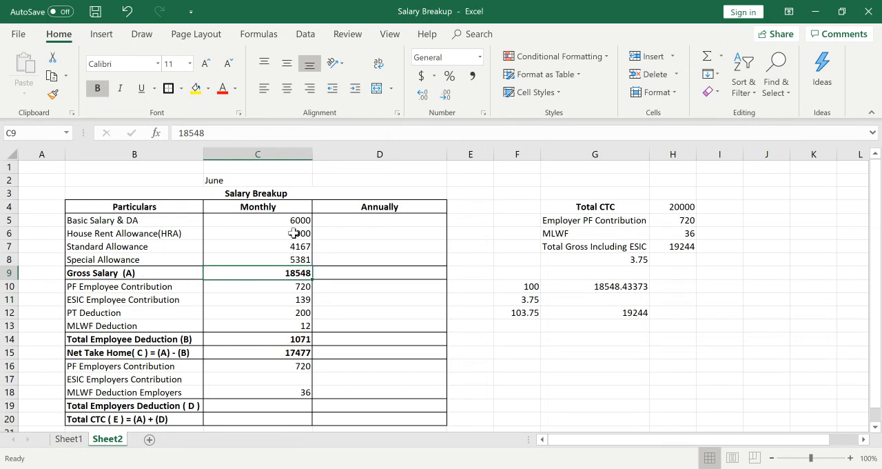
left_click_drag(299, 221, 297, 259)
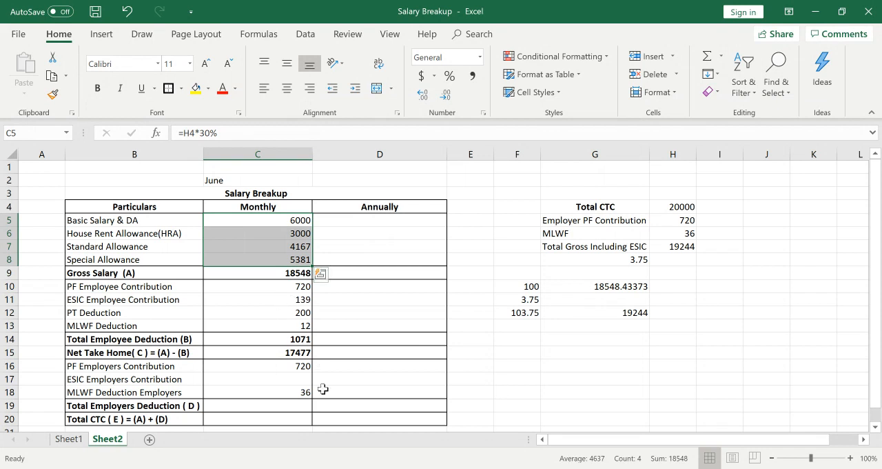
Calculate the monthly ESIC Employers Contribution in C17 as 3.25% of gross salary with =C9*3.25%.
left_click(253, 379)
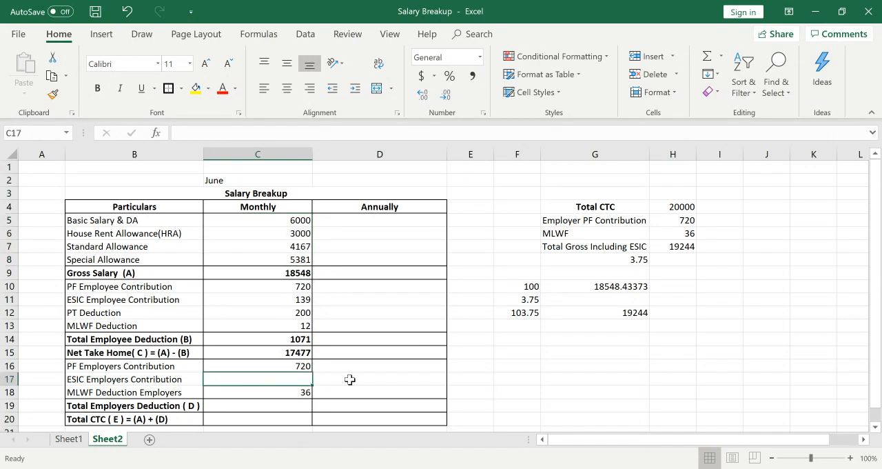
type("=")
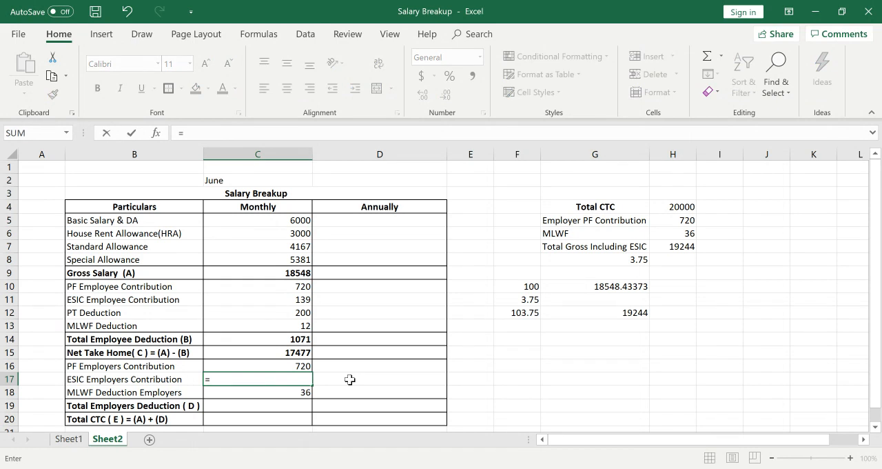
left_click(285, 272)
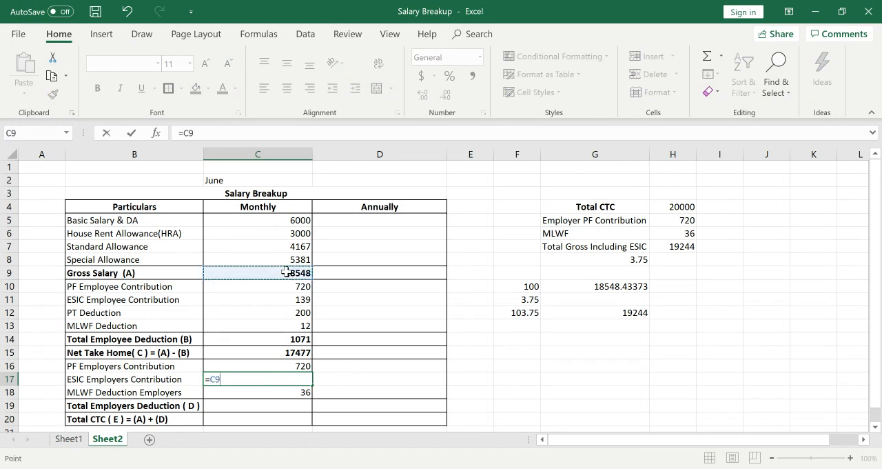
type("*3")
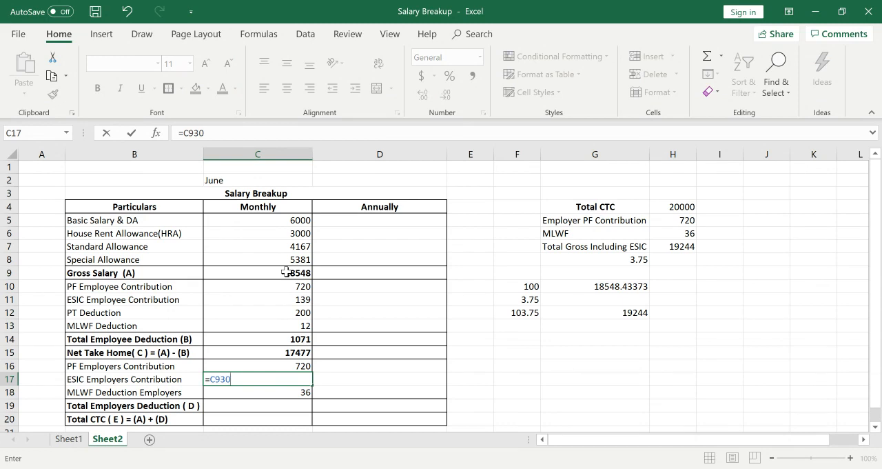
key("BackSpace")
key("BackSpace")
key("BackSpace")
key("BackSpace")
left_click(282, 273)
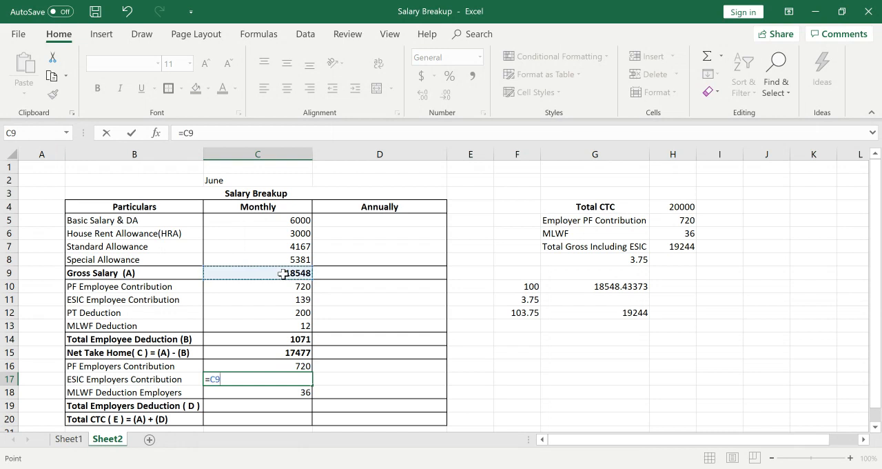
type("*3.2")
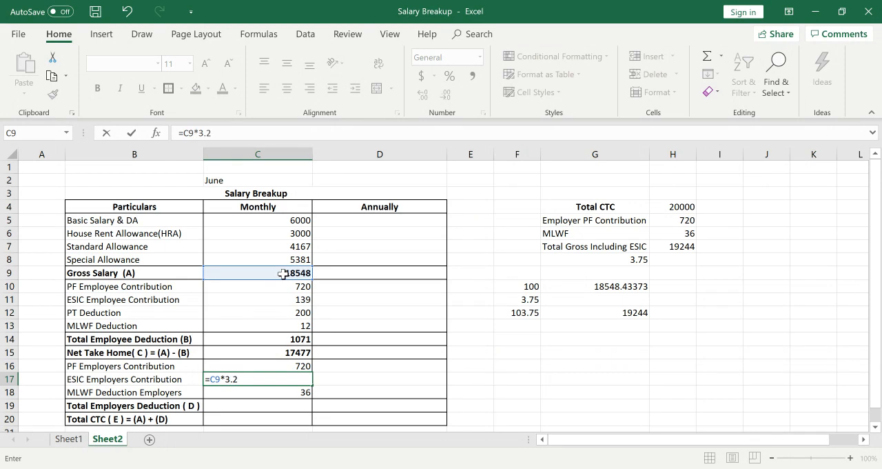
type("5%")
key("Return")
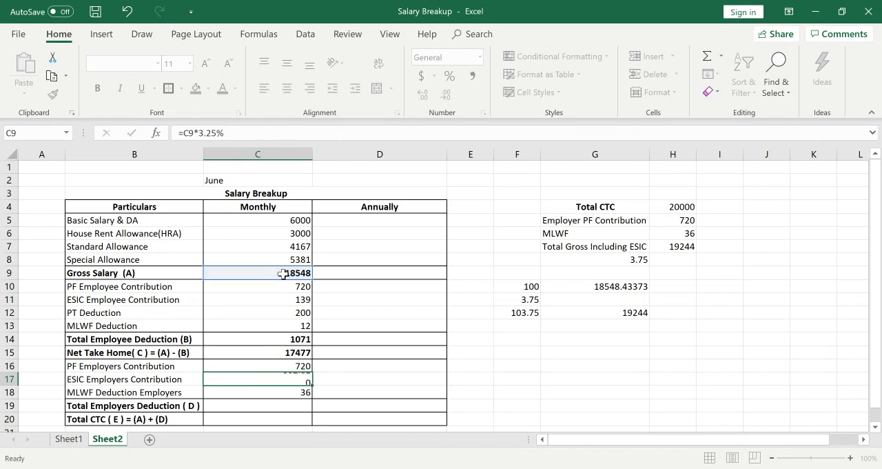
Replace the ESIC Employers Contribution formula in C17 with the rounded value 603.
left_click(278, 379)
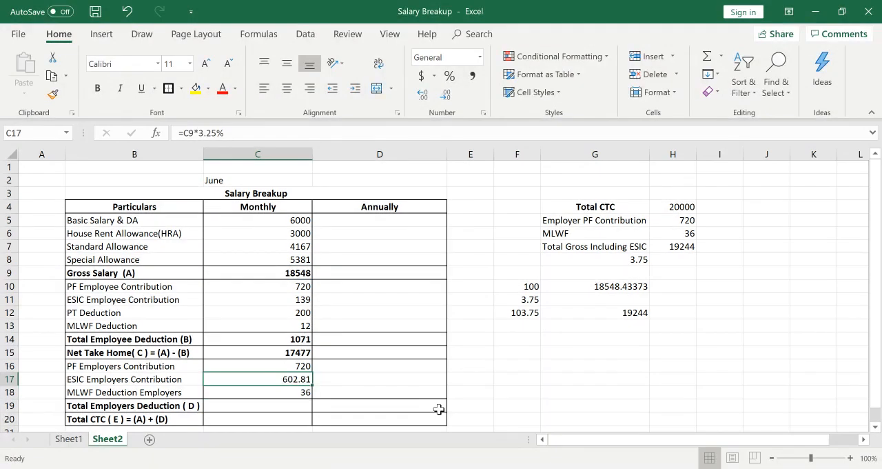
type("603")
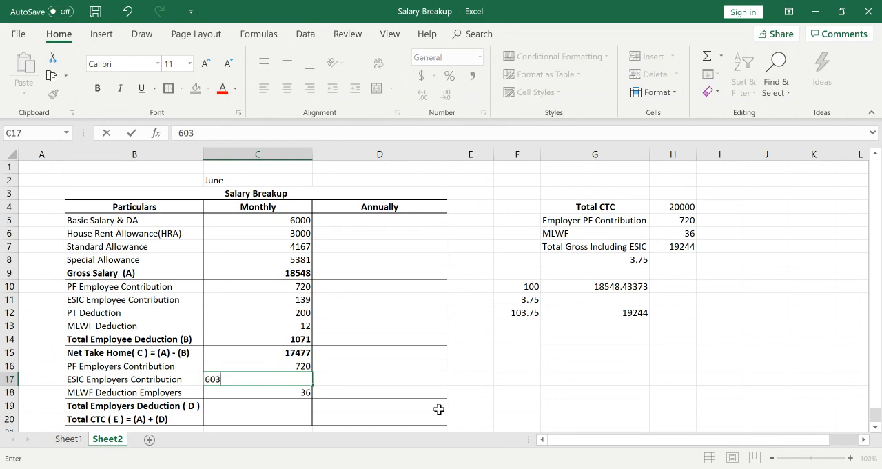
key("Return")
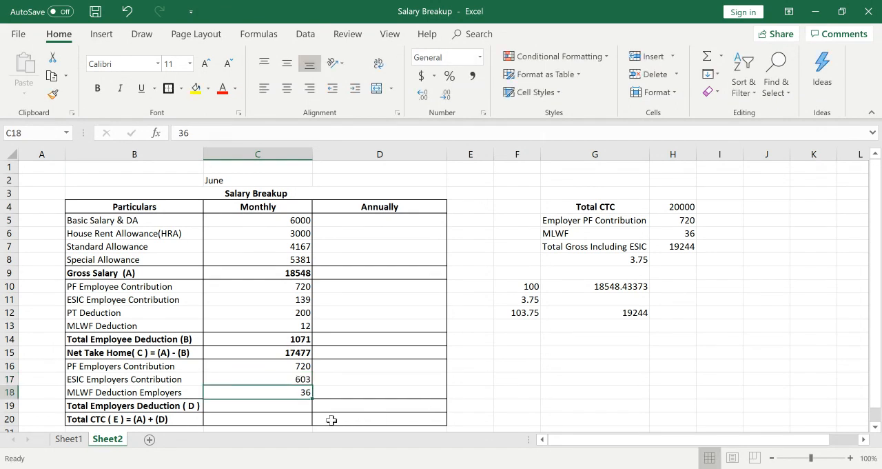
Total the monthly employer contributions in C19 with =SUM(C16:C18).
left_click(286, 409)
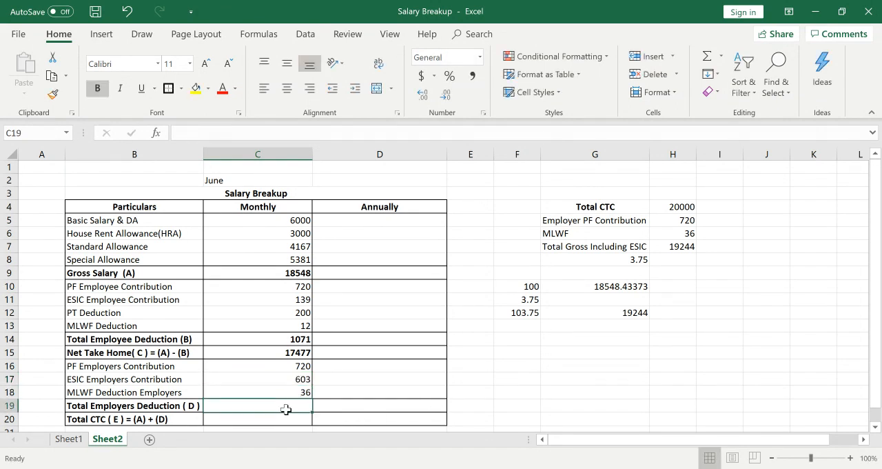
type("=")
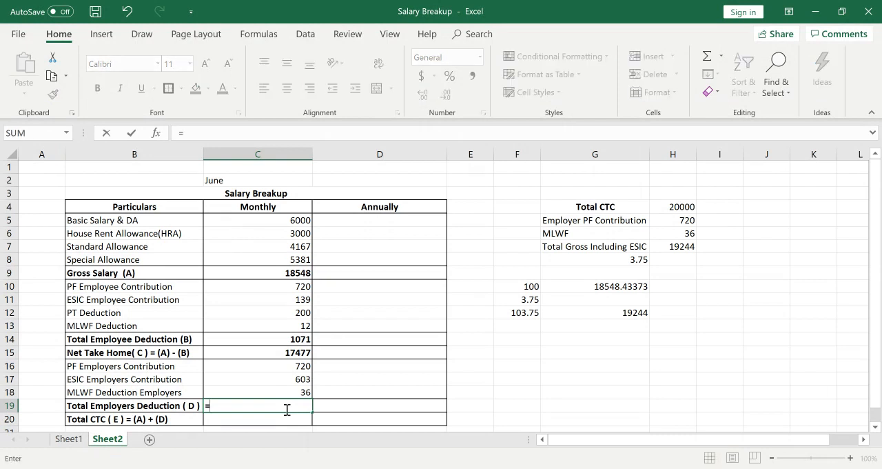
type("sum")
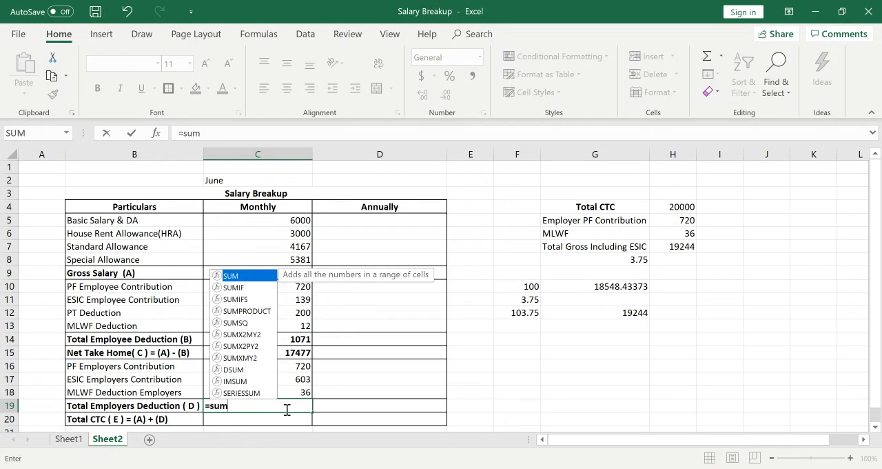
type("(")
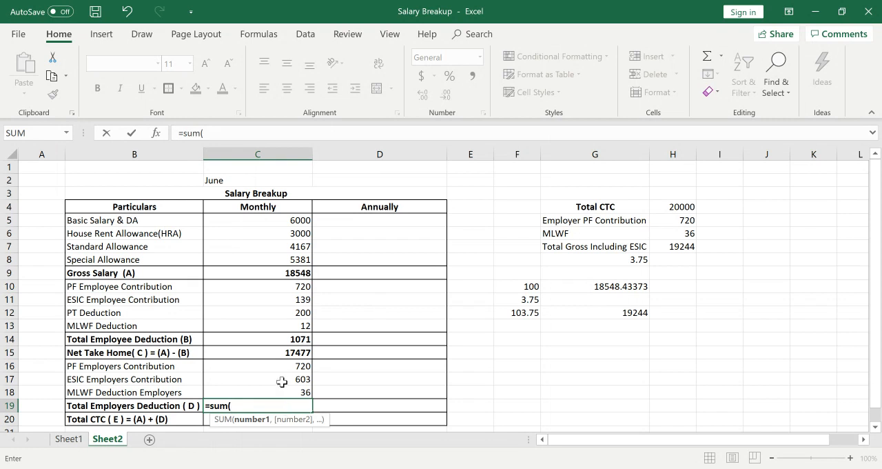
left_click_drag(288, 366, 285, 389)
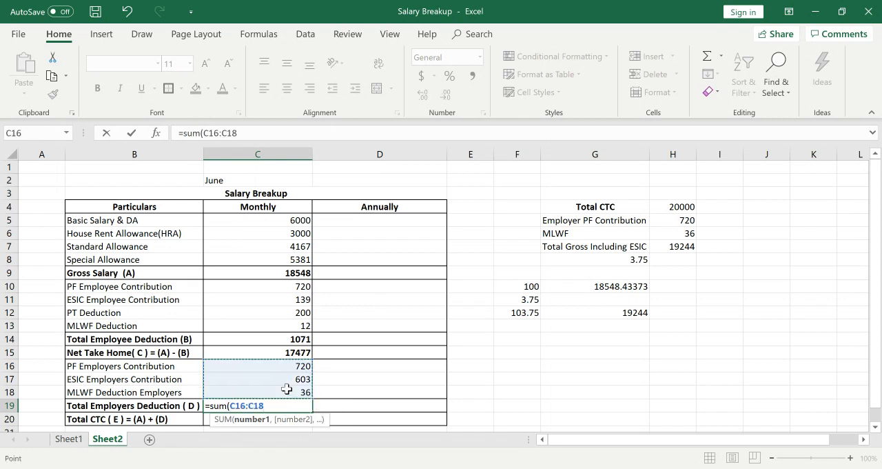
type(")")
key("Return")
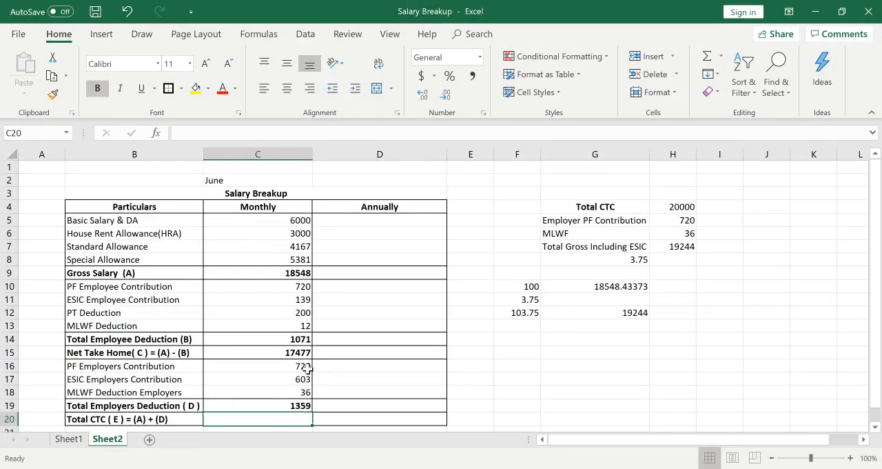
Calculate the monthly Total CTC in C20 by adding gross salary and total employers deduction with =C9+C19.
left_click(301, 406)
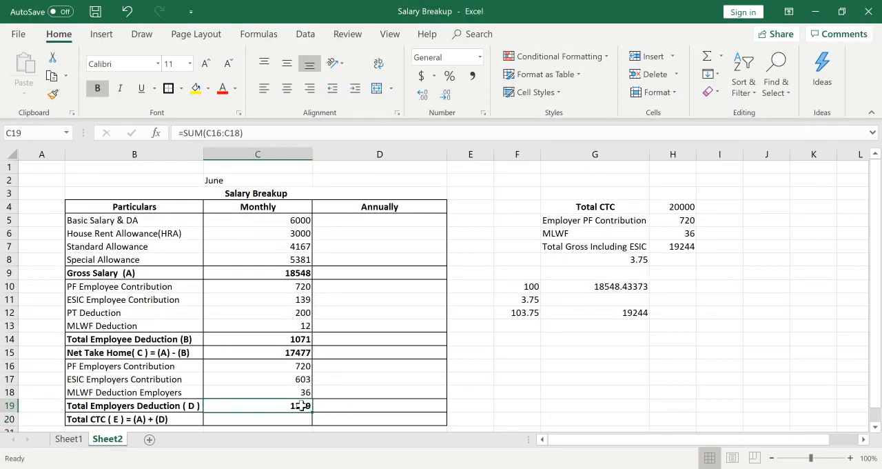
left_click(290, 274, "ctrl")
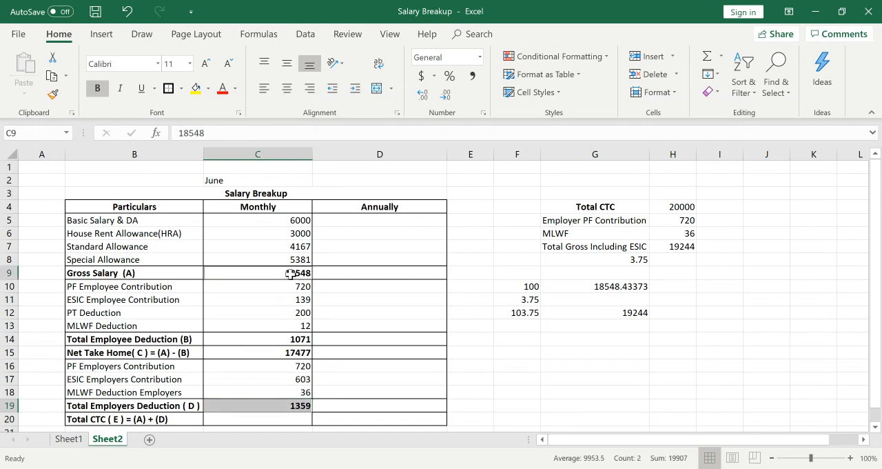
left_click(290, 419)
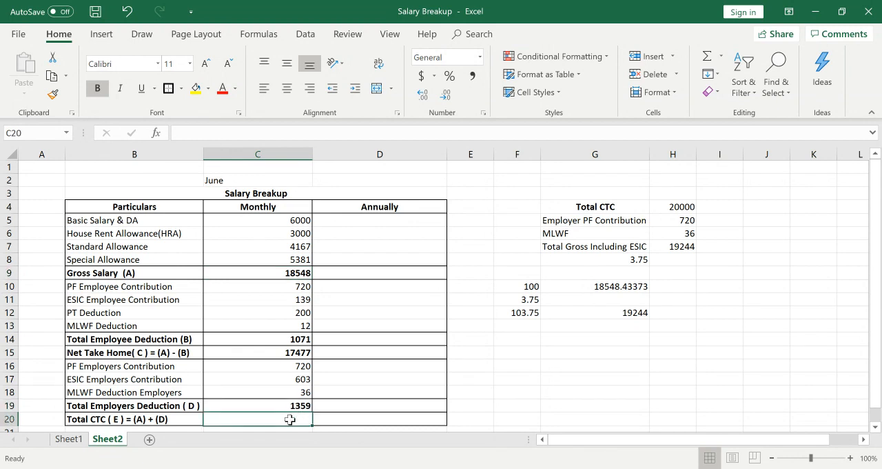
type("=")
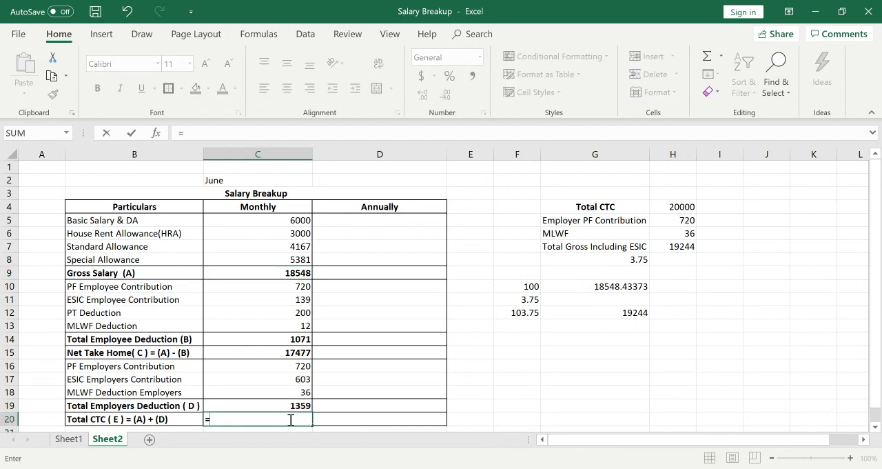
left_click(297, 273)
type("=")
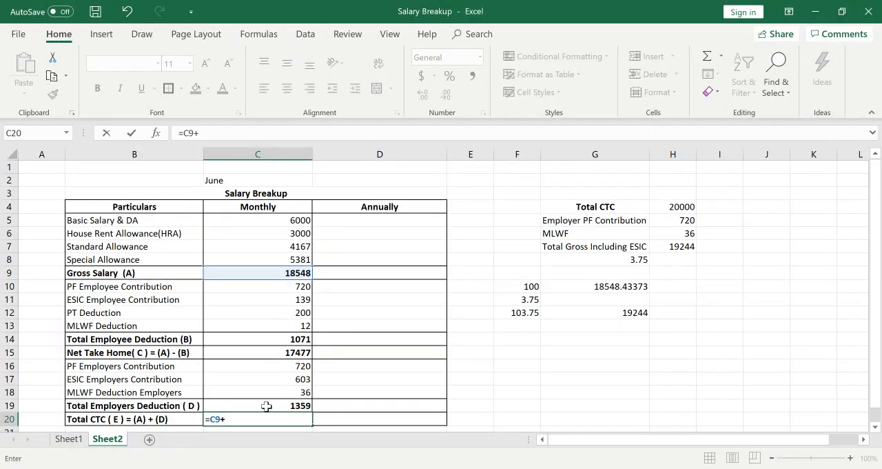
left_click(290, 405)
key("Return")
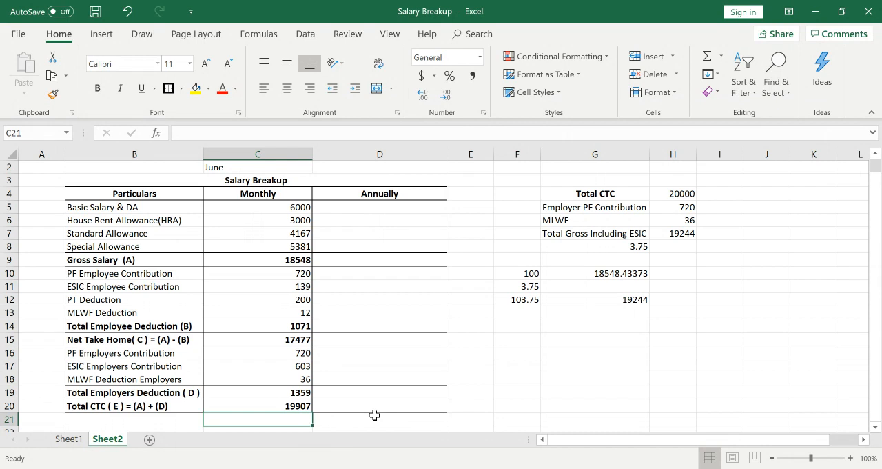
Enter the target CTC of 20000 in C21 and compute its difference from Total CTC in C22 with =C21-C20.
type("2-")
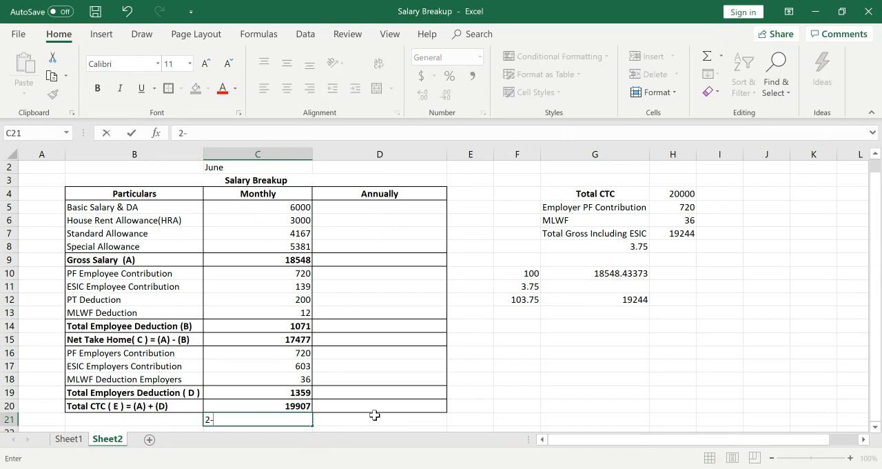
type("0000")
key("ctrl+Return")
key("Return")
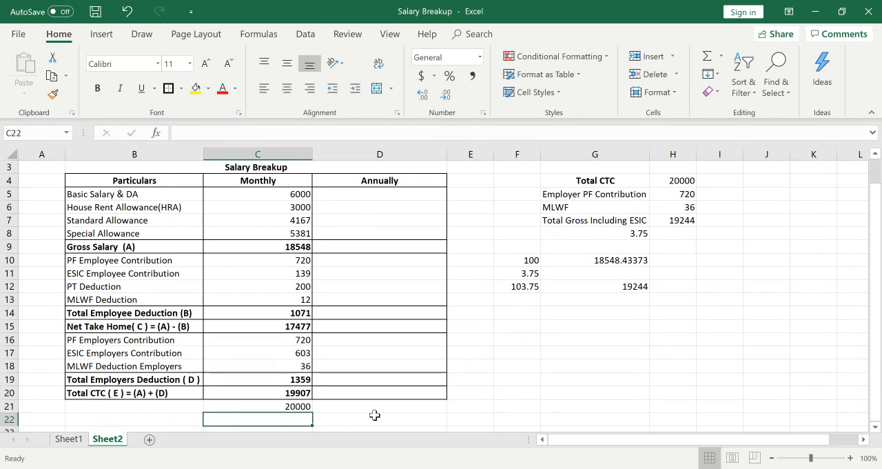
type("=")
key("Up")
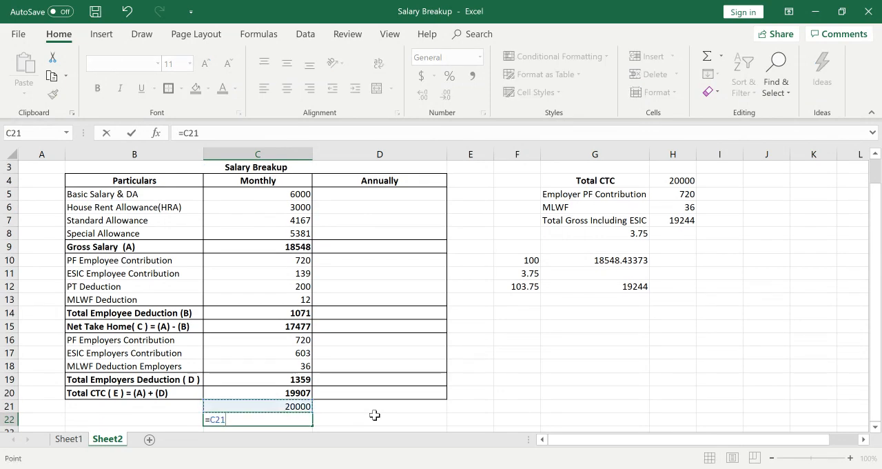
type("-")
left_click(306, 392)
key("Return")
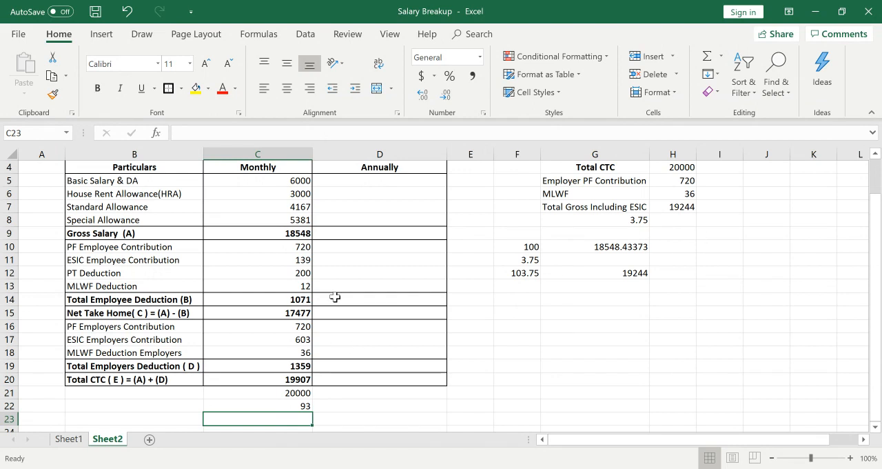
Examine the employer PF, ESIC and MLWF entries in C16:C18 to trace the difference from the target CTC.
left_click(289, 351)
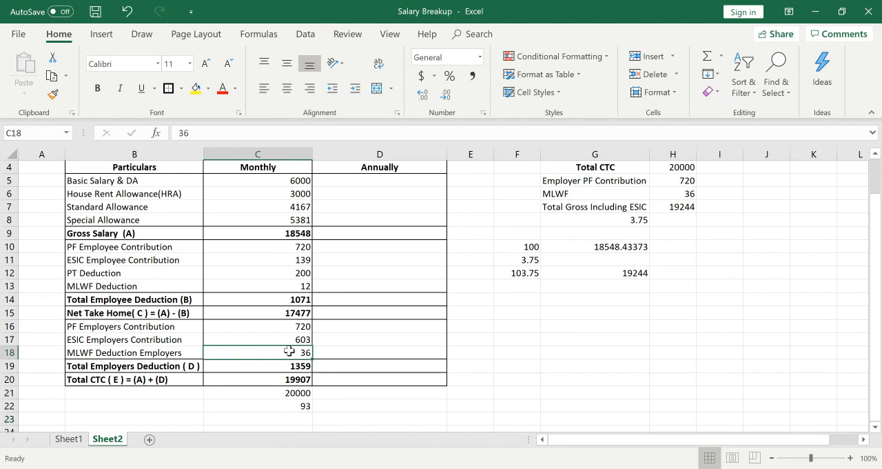
key("Up")
key("Up")
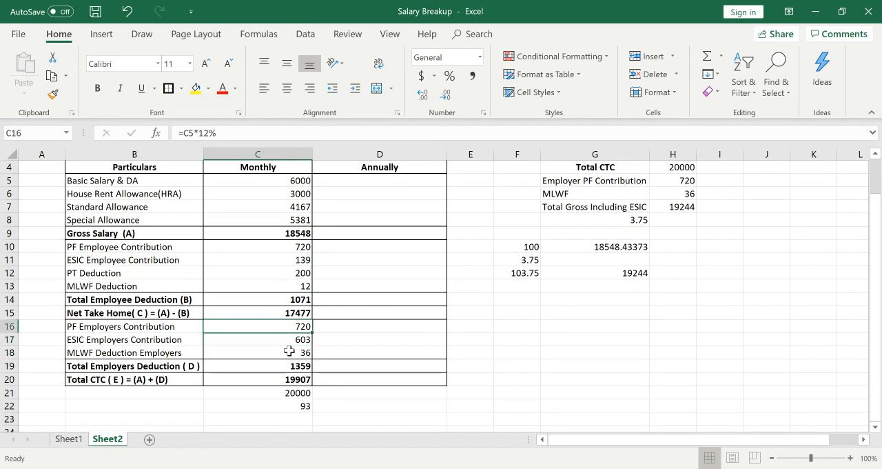
key("Down")
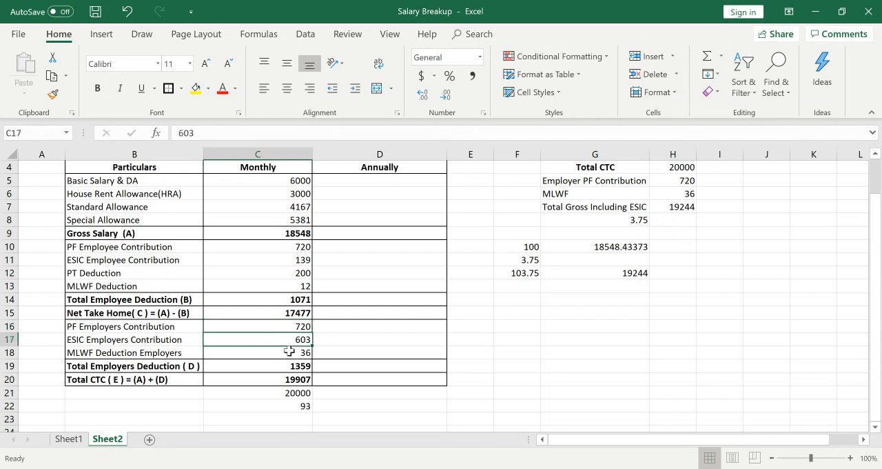
key("Left")
key("Right")
key("Left")
key("Right")
key("Left")
key("Right")
key("Down")
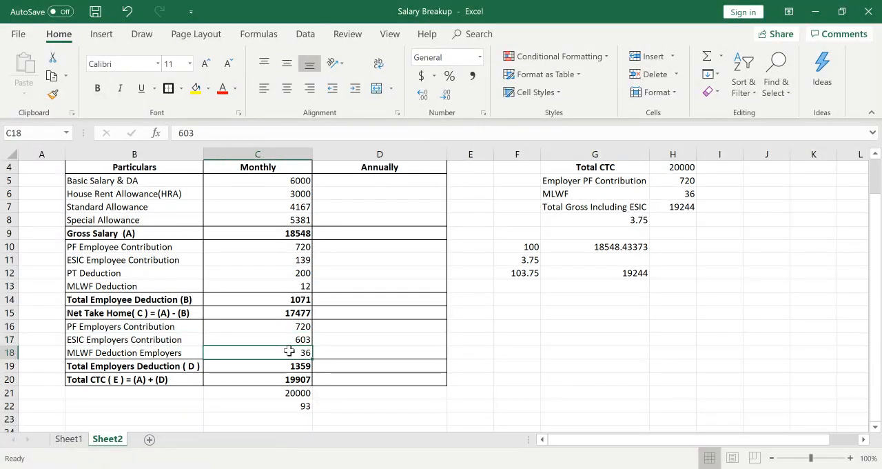
left_click(290, 351)
key("Up")
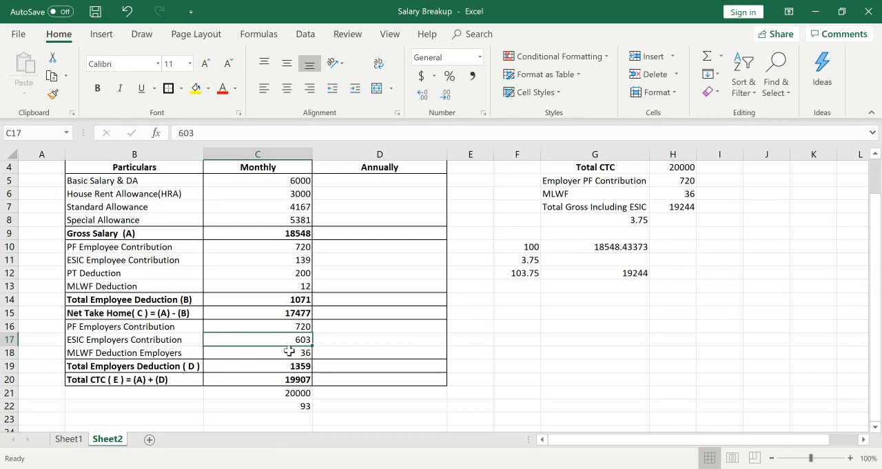
Compute the ESIC portion of the total gross in G14 by subtracting the gross salary with =G12-G10.
key("Right")
key("Right")
key("Right")
key("Right")
key("Up")
key("Up")
key("Up")
key("Up")
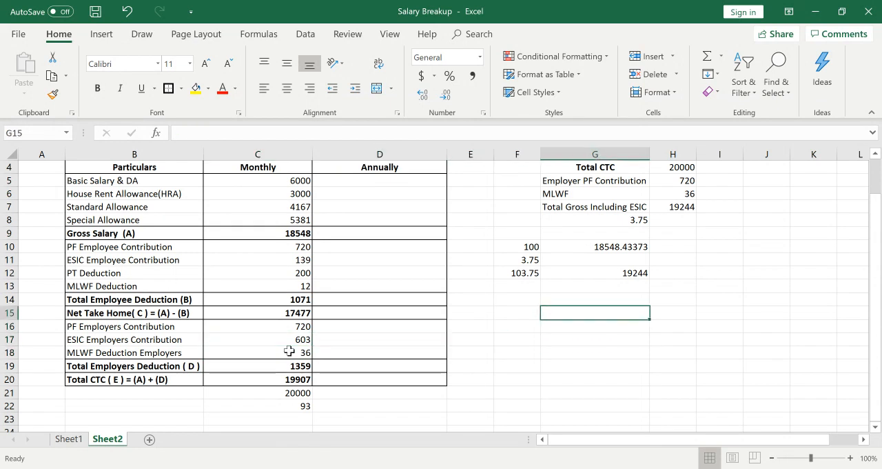
key("Down")
type("=")
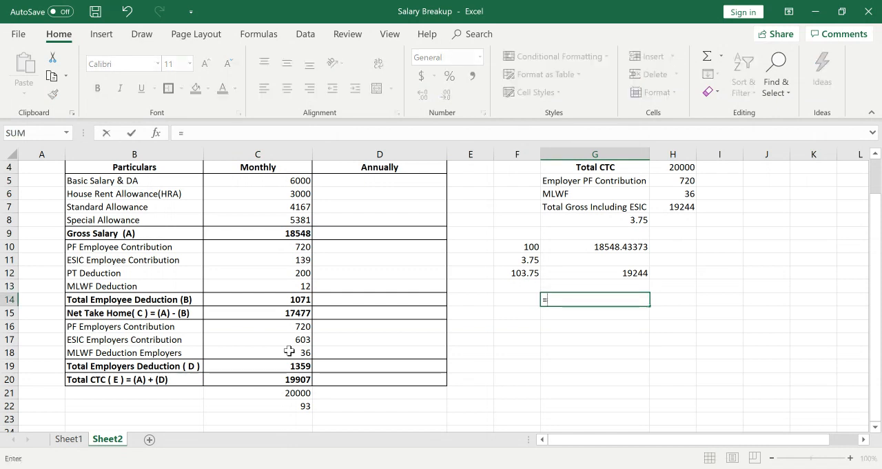
key("Up")
key("Up")
type("-")
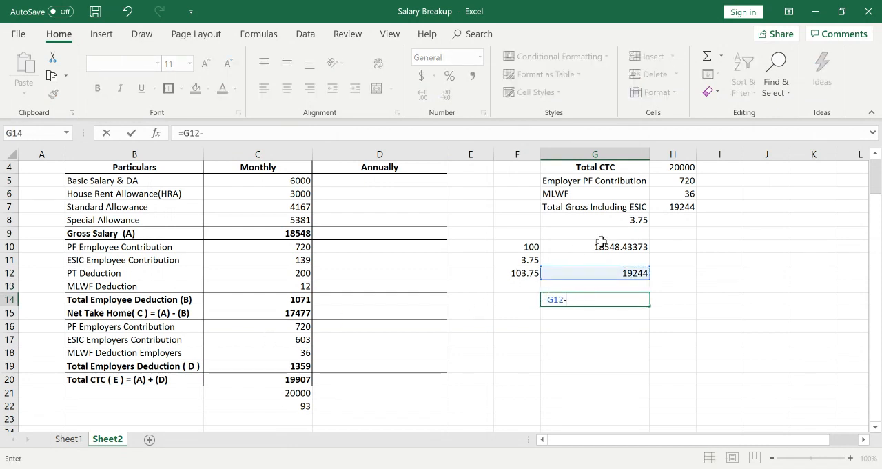
left_click(601, 246)
key("Return")
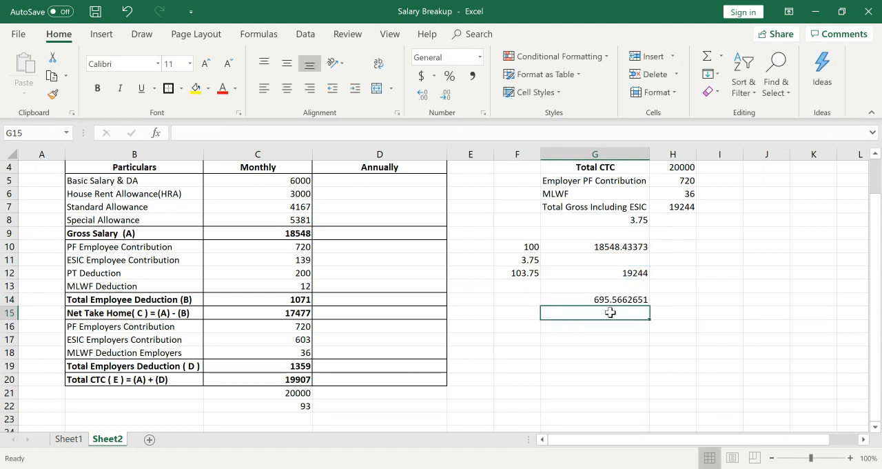
Set the monthly ESIC Employers Contribution in C17 to 695.
left_click(291, 341)
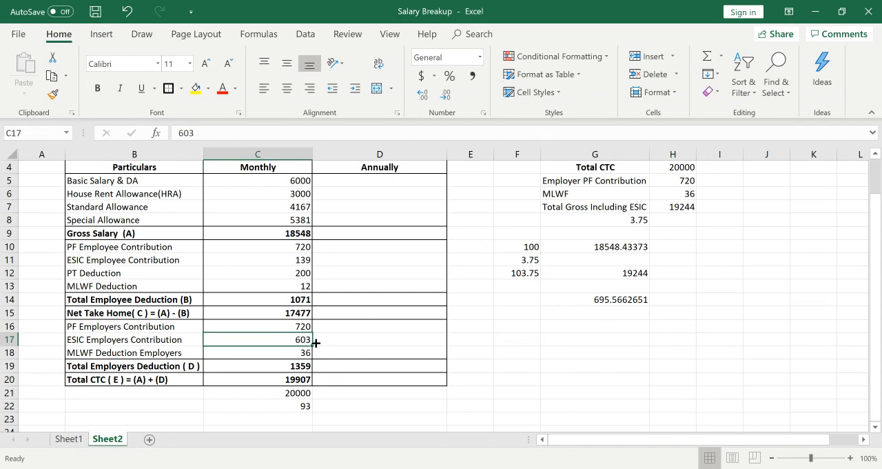
type("695")
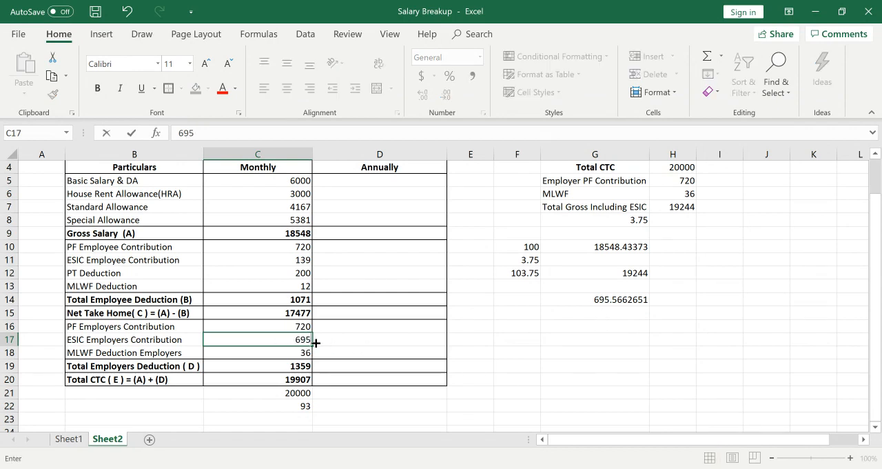
key("Return")
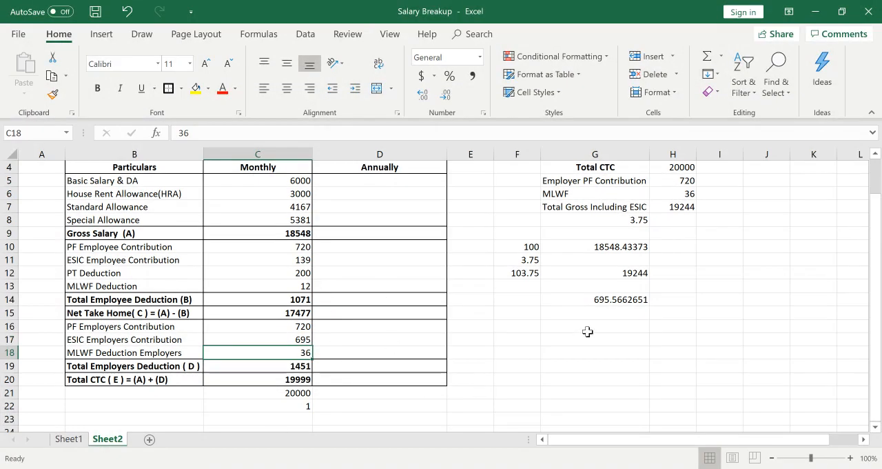
Check the gross salary back-calculation in G10, H7 and G12, and correct the percentage total in F12 to 103.25.
left_click(715, 300)
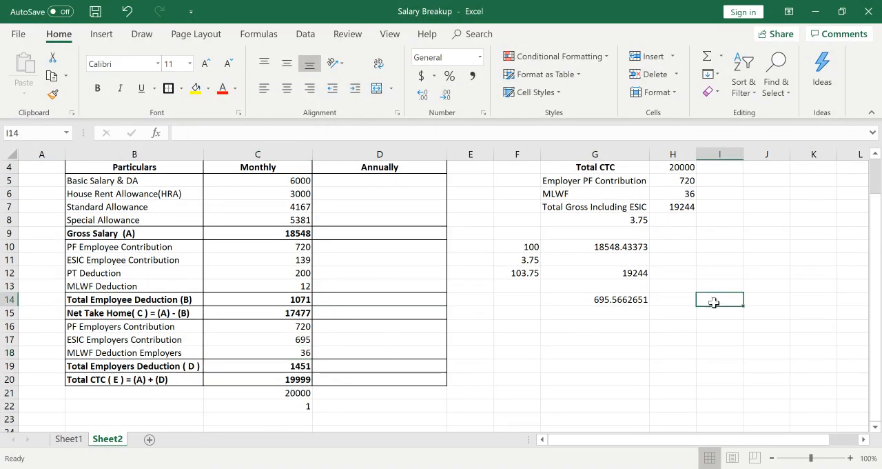
left_click(614, 246)
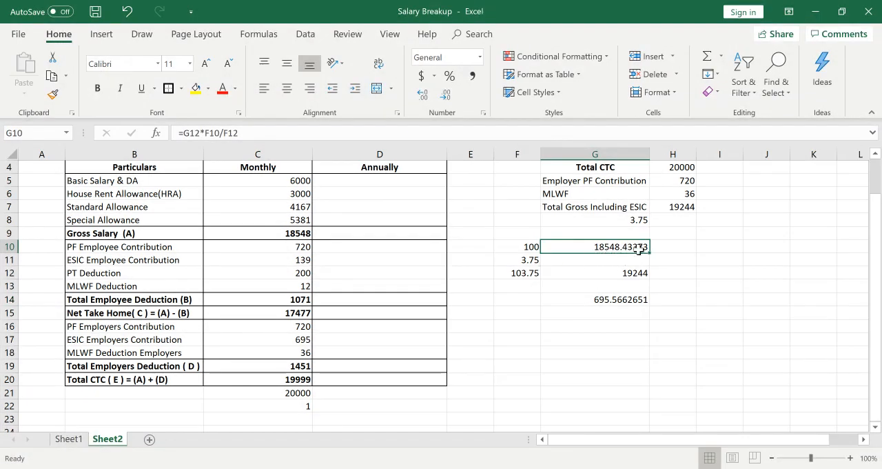
left_click(680, 207)
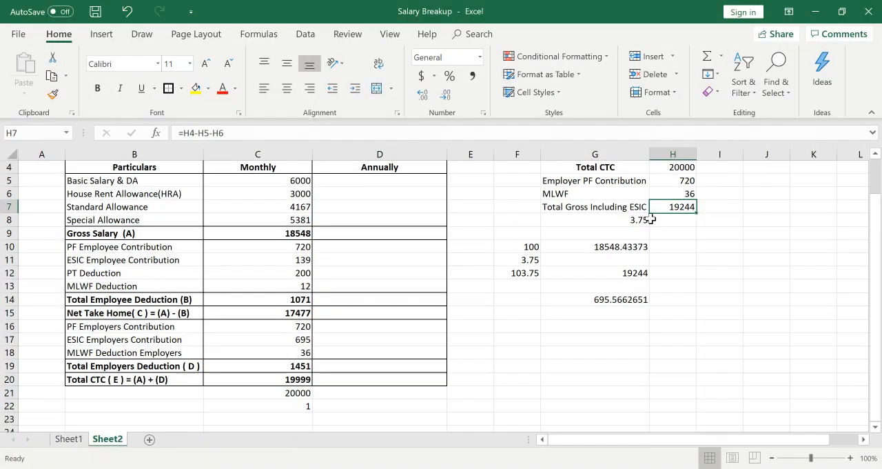
left_click(601, 249)
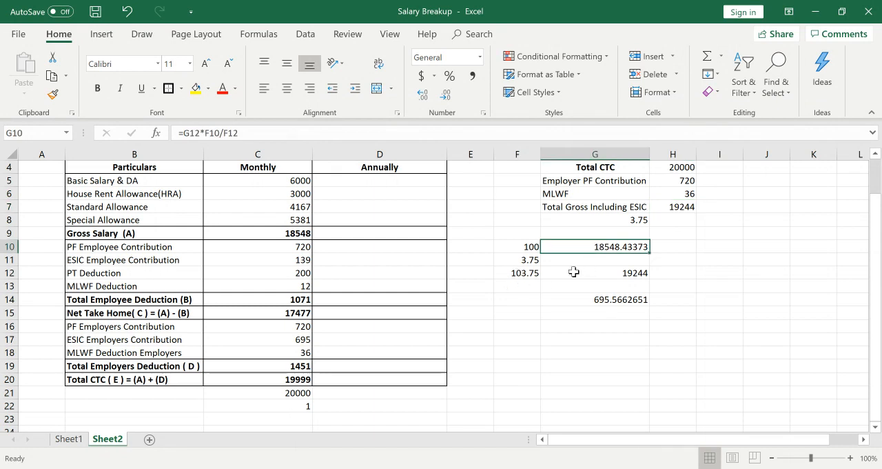
left_click(629, 275)
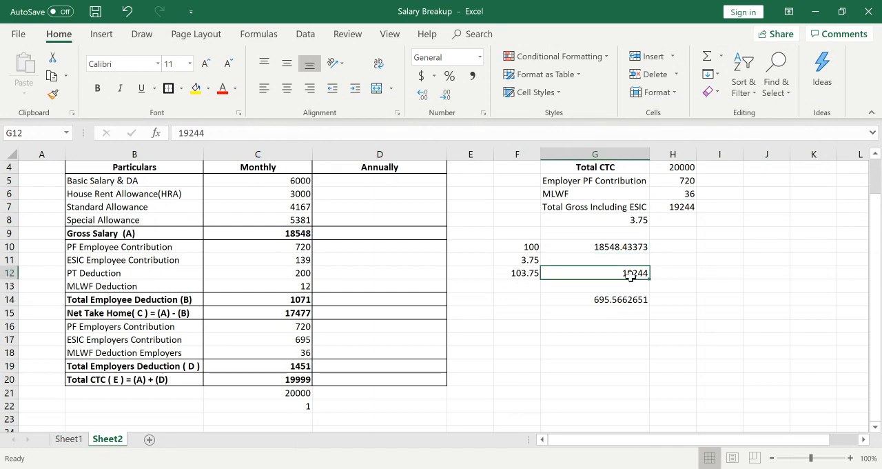
left_click(520, 274)
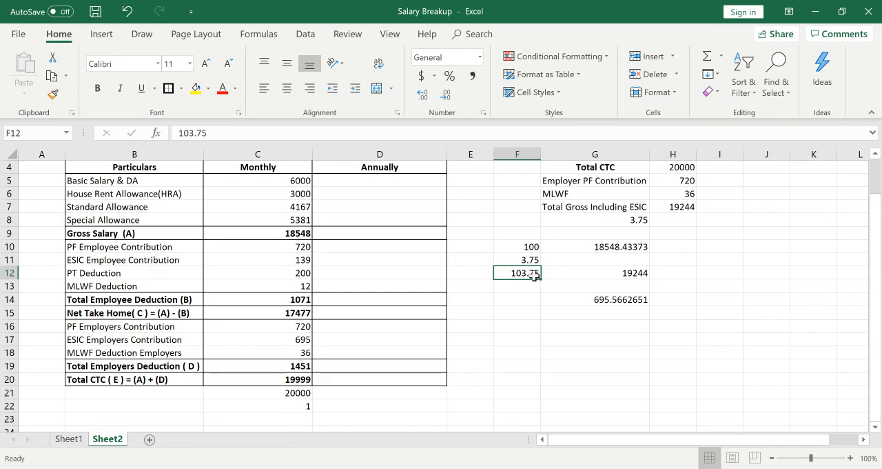
double_click(534, 273)
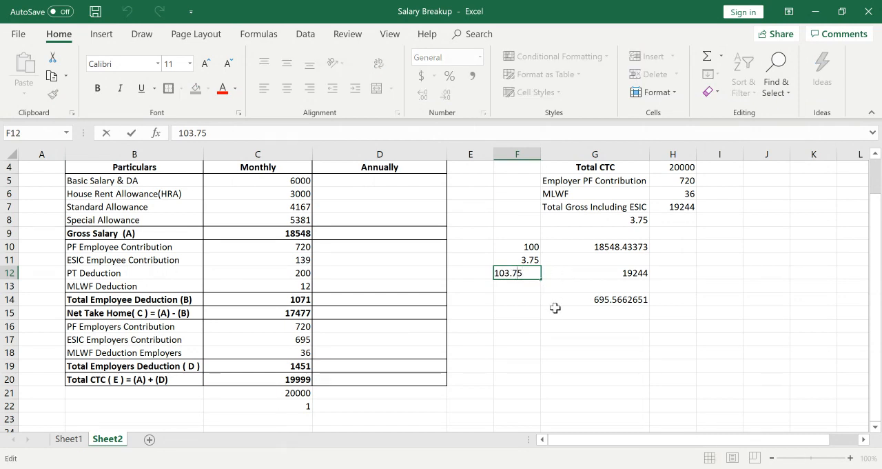
key("BackSpace")
type("2")
key("Return")
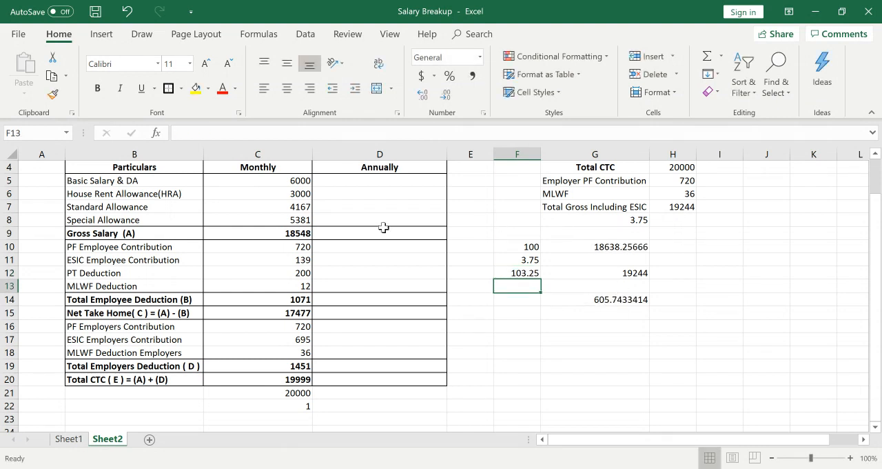
Set the monthly Gross Salary in C9 to 18638 and check the Special Allowance formula in C8.
left_click(295, 233)
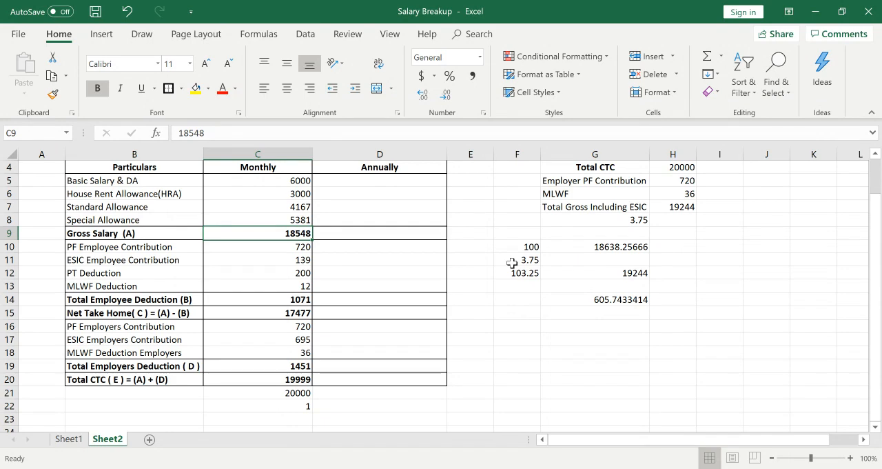
type("18")
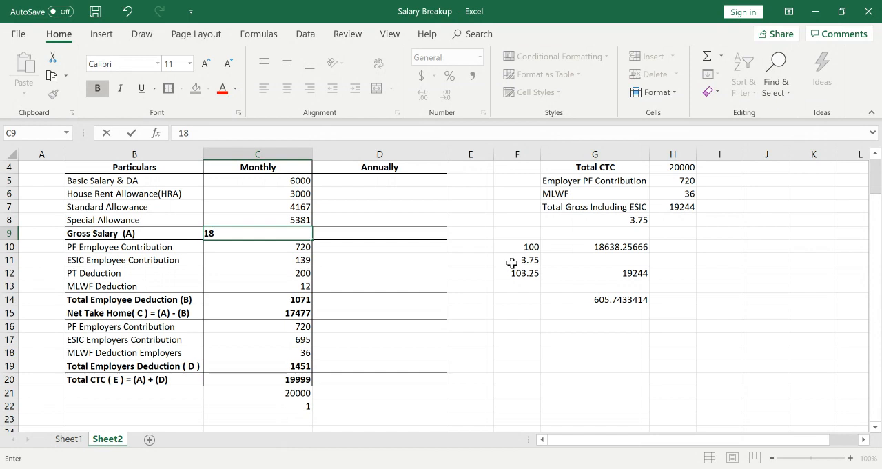
type("638")
key("Return")
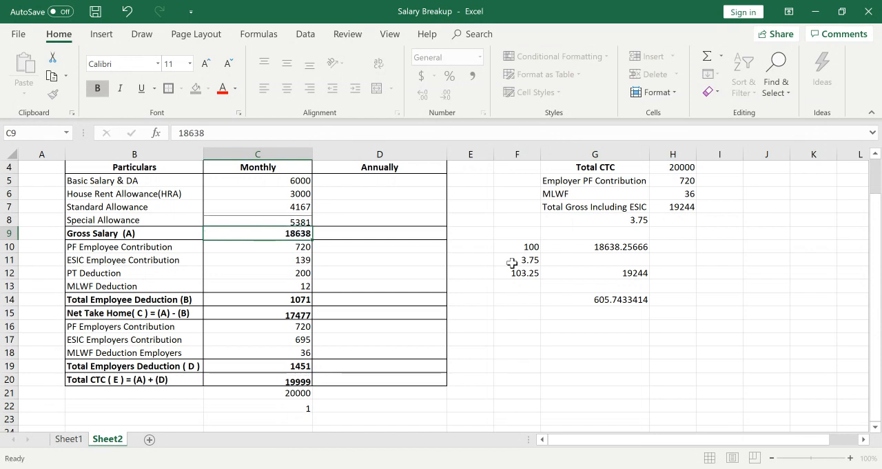
left_click(294, 220)
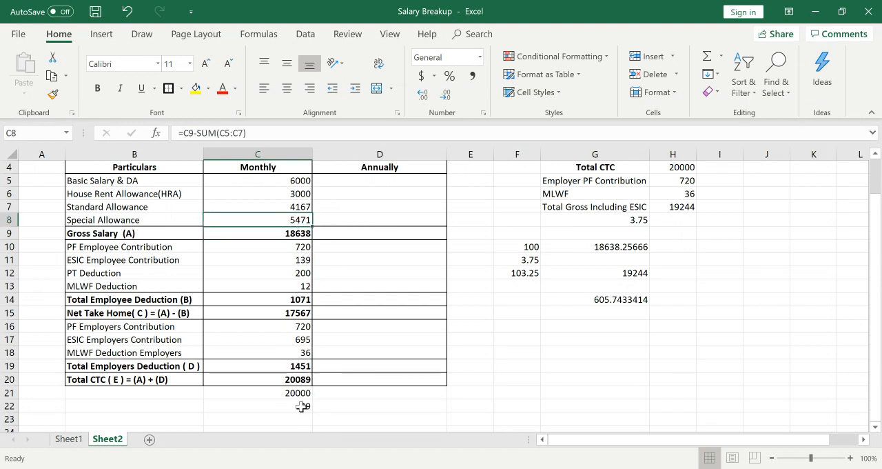
Calculate the ESIC Employers Contribution in C17 as 3.25% of gross salary with =C9*3.25%.
left_click(294, 339)
type("=")
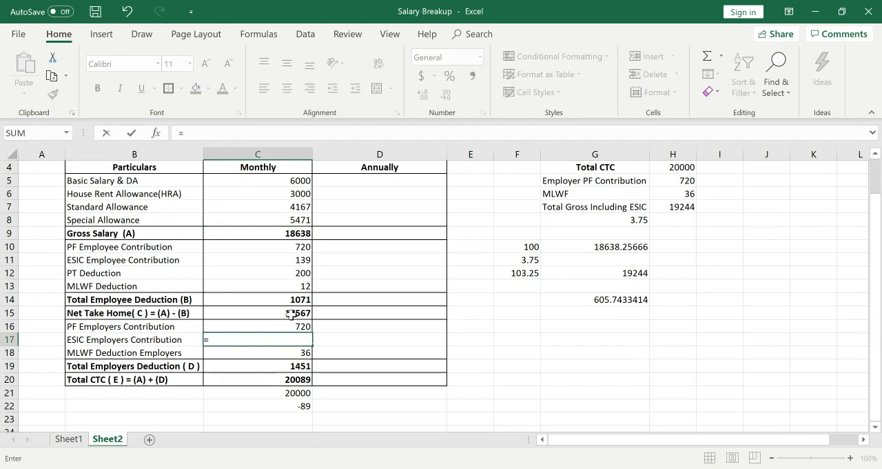
left_click(279, 232)
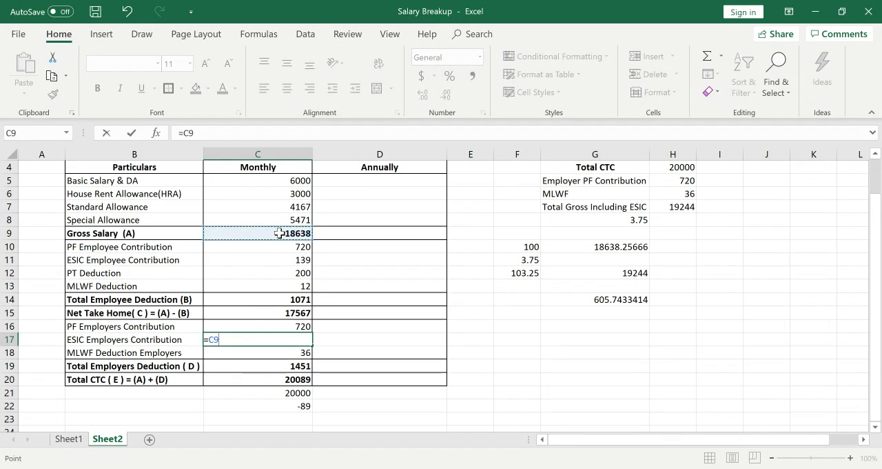
type("*3.25%")
key("Return")
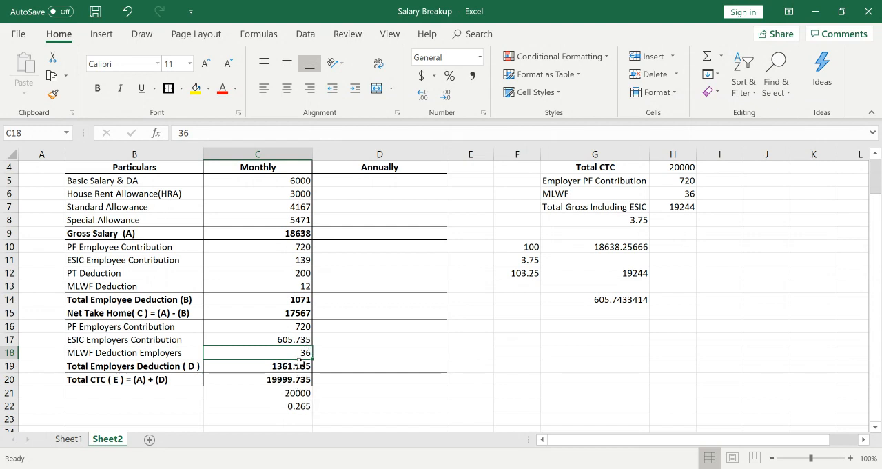
Review the monthly column of the Sheet2 salary breakup from the earnings down to the CTC difference.
key("Up")
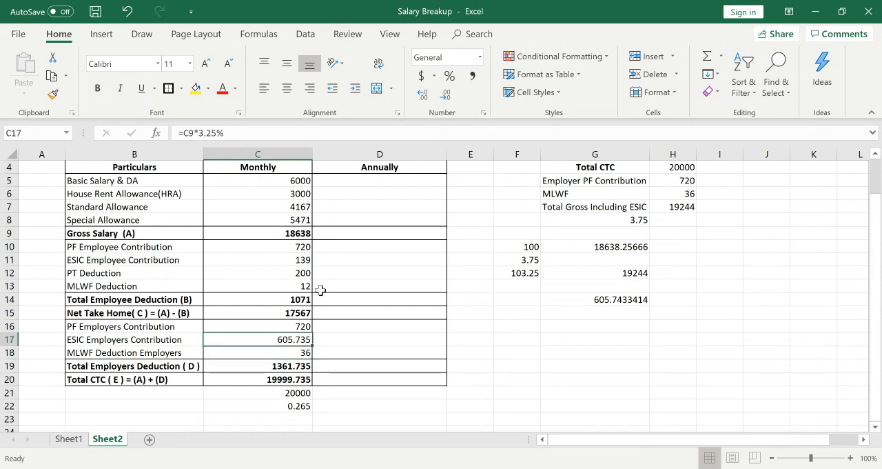
key("Up")
key("Up")
key("Up")
key("Up")
key("Up")
key("Up")
key("Up")
key("Up")
key("Up")
key("Up")
key("Up")
key("Up")
key("Up")
key("Up")
key("Up")
key("Up")
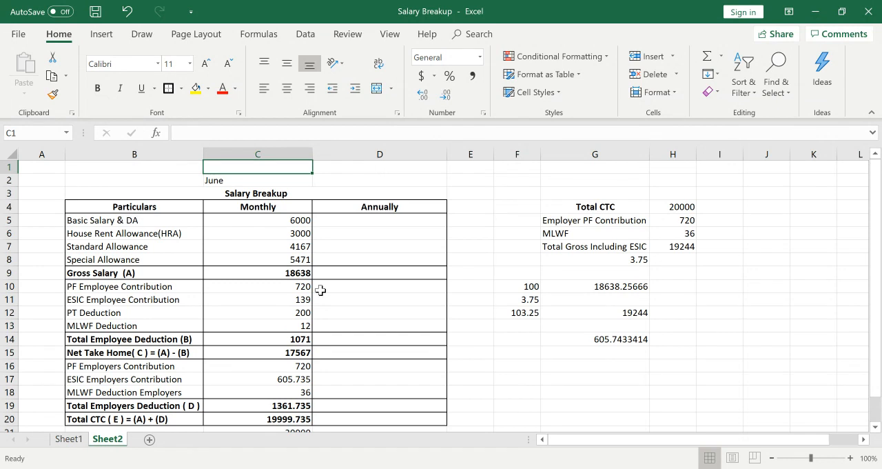
key("Down")
key("Down")
key("Down")
key("Down")
key("Down")
key("Down")
key("Down")
key("Down")
key("Down")
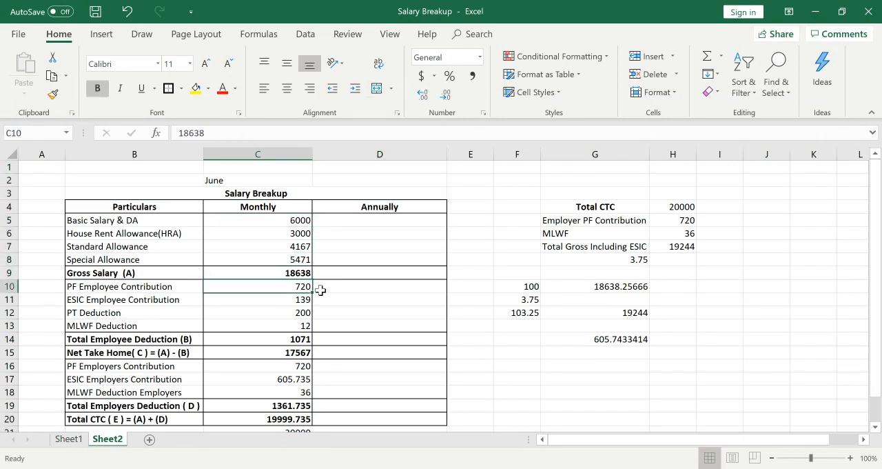
key("Down")
key("Down")
key("Down")
key("Down")
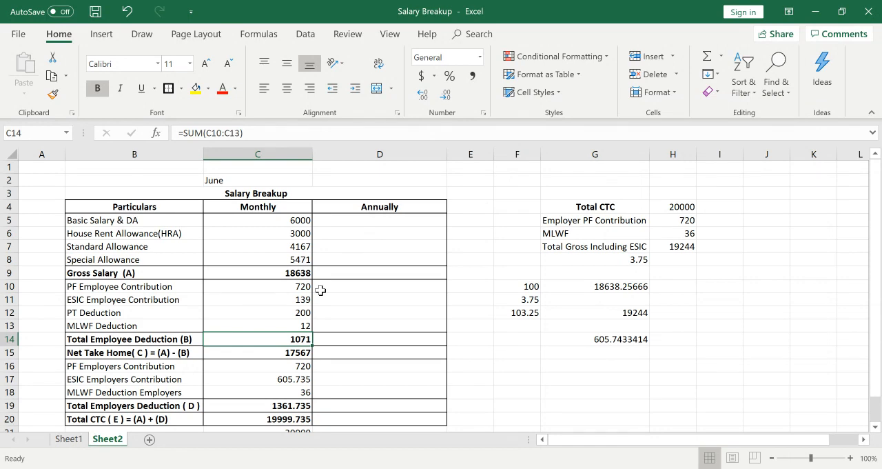
key("Down")
key("Down")
key("Down")
key("Down")
key("Down")
key("Down")
key("Down")
key("Down")
key("Down")
key("Down")
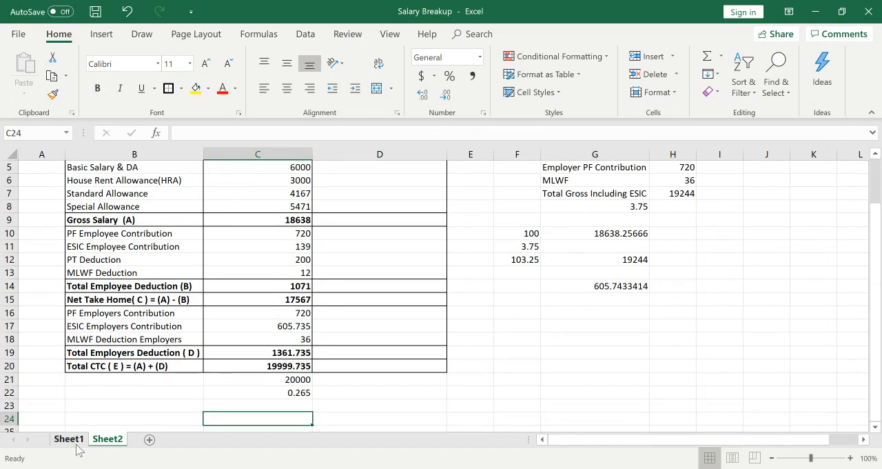
Switch to Sheet1 and read the notes on the February PT deduction and income tax below the breakup.
left_click(71, 441)
left_click(262, 416)
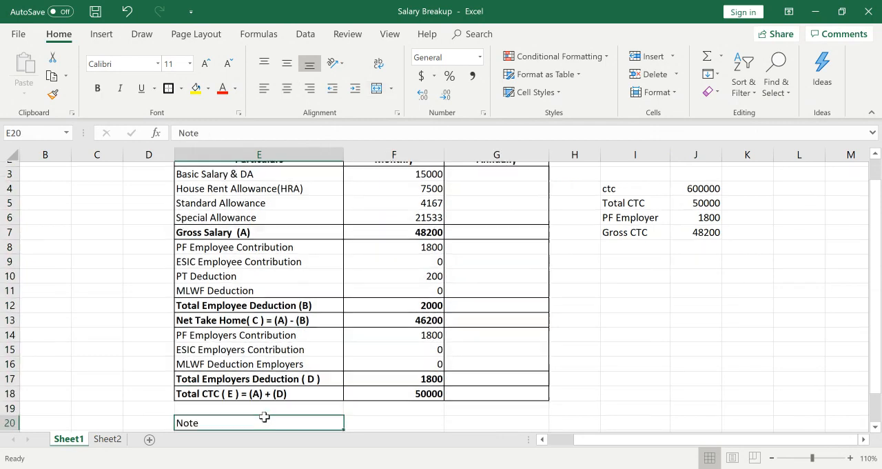
key("Down")
key("Down")
key("Up")
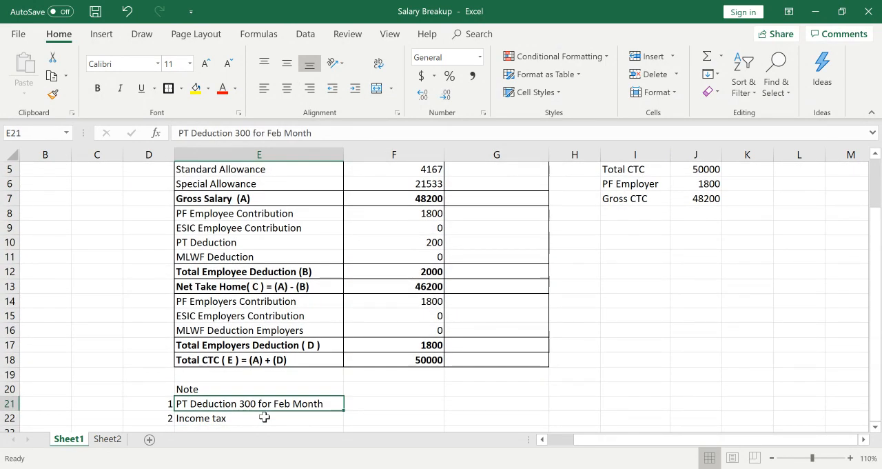
key("Down")
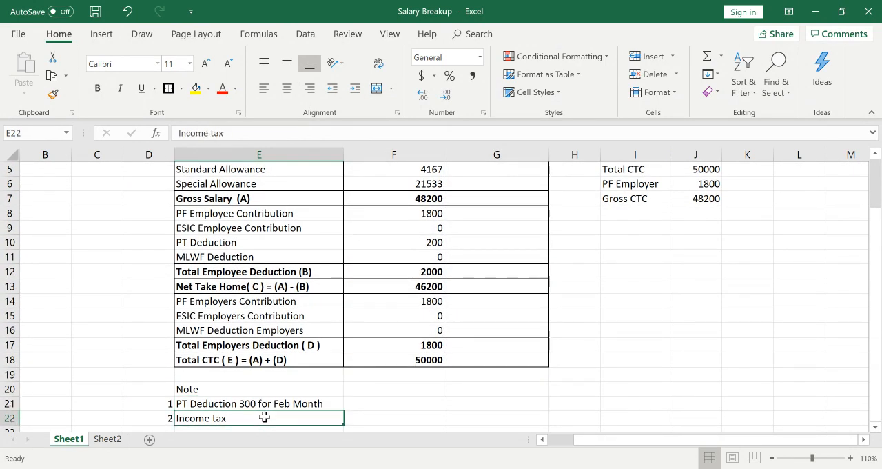
scroll(264, 417, "down", 1)
key("Up")
key("Up")
key("Up")
key("Up")
key("Up")
key("Up")
key("Up")
key("Up")
key("Up")
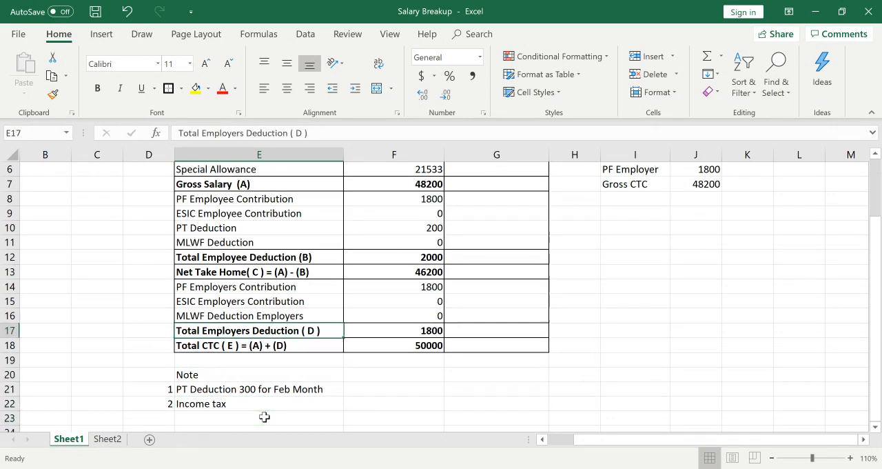
Examine the Net Take Home row in the Sheet1 salary breakup.
key("Right")
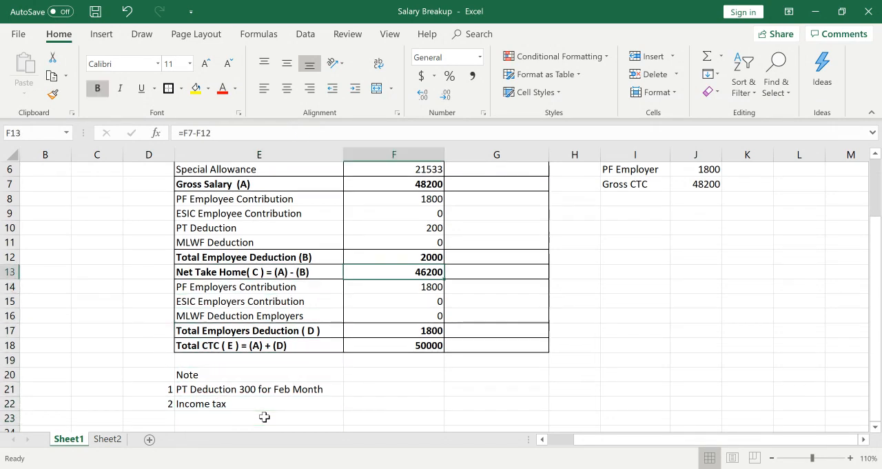
key("Left")
key("Left")
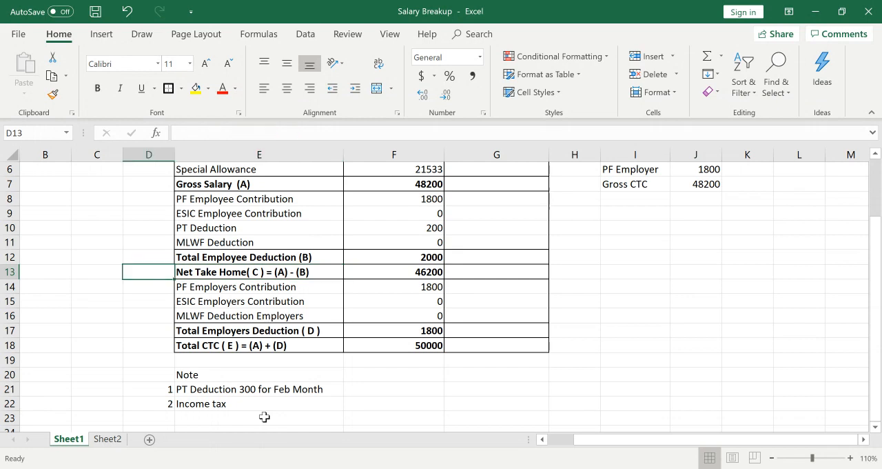
key("Right")
key("Right")
key("Right")
key("Left")
key("Left")
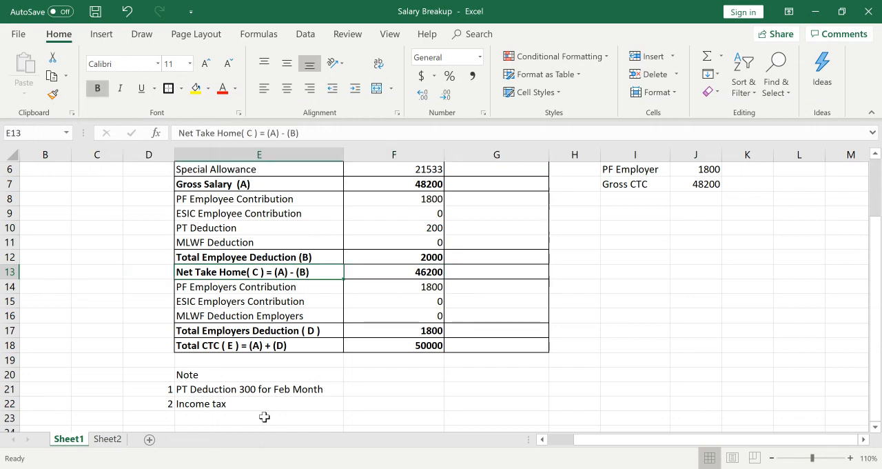
key("Left")
key("Right")
key("Right")
key("Right")
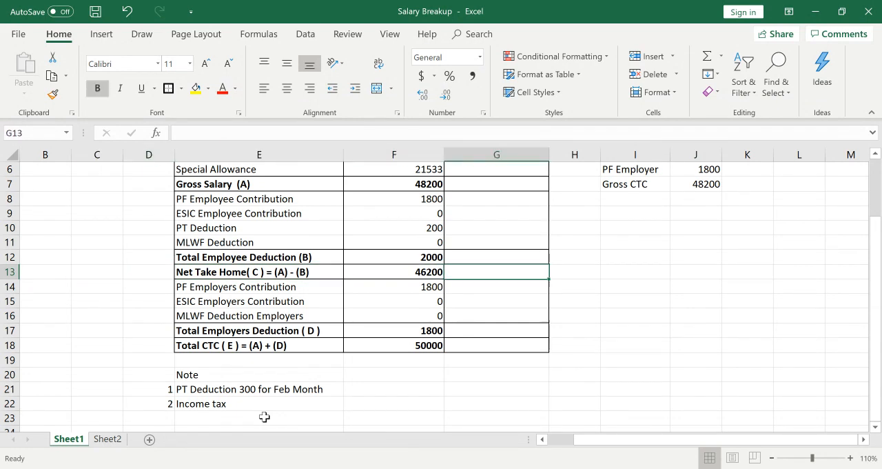
key("Left")
key("Left")
key("Left")
Reread the PT deduction and income tax notes in E20:E22 against the Sheet1 salary breakup.
key("Down")
key("Down")
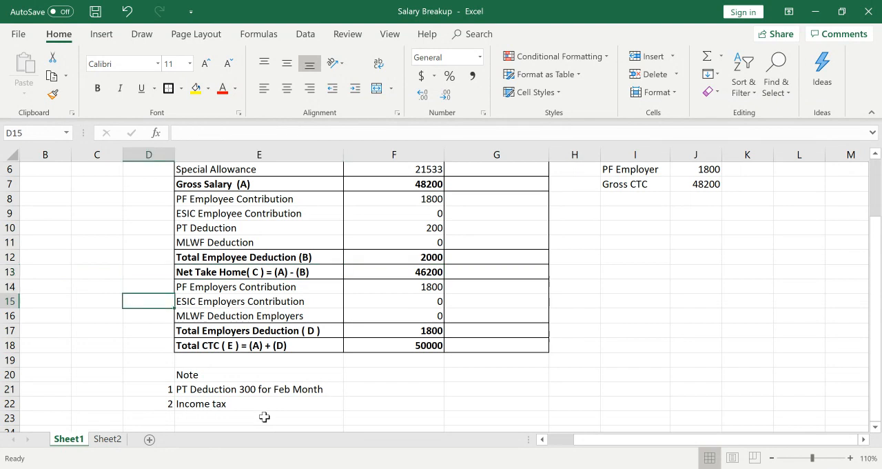
key("Down")
key("Down")
key("Down")
key("Down")
key("Down")
key("Down")
key("Down")
key("Right")
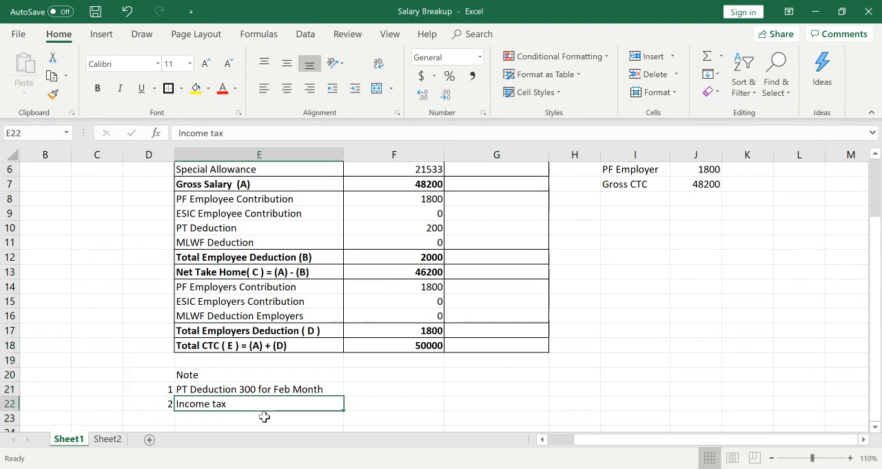
key("Up")
key("Up")
key("Up")
key("Up")
key("Up")
key("Up")
key("Up")
key("Up")
key("Up")
key("Up")
key("Up")
key("Up")
key("Up")
key("Up")
key("Up")
key("Up")
key("Up")
key("Up")
key("Up")
key("Up")
key("Down")
key("Down")
key("Down")
key("Down")
key("Down")
key("Down")
key("Down")
key("Down")
key("Down")
key("Down")
key("Down")
key("Down")
key("Down")
key("Down")
key("Down")
key("Down")
key("Down")
key("Down")
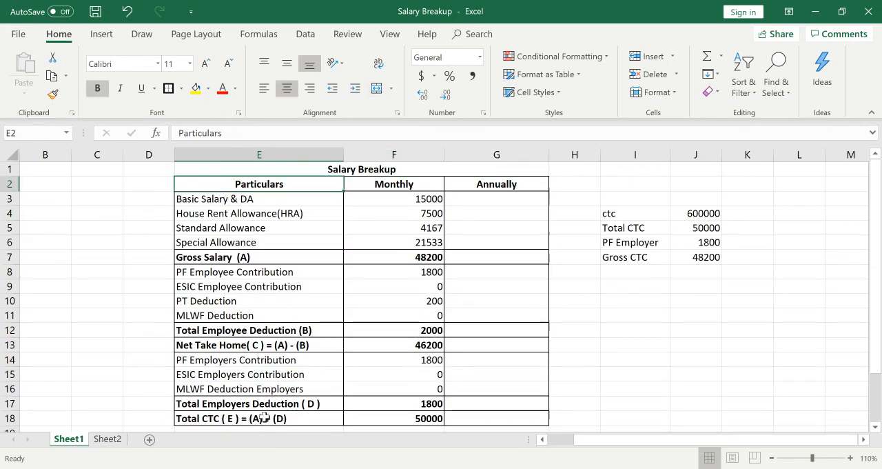
key("Down")
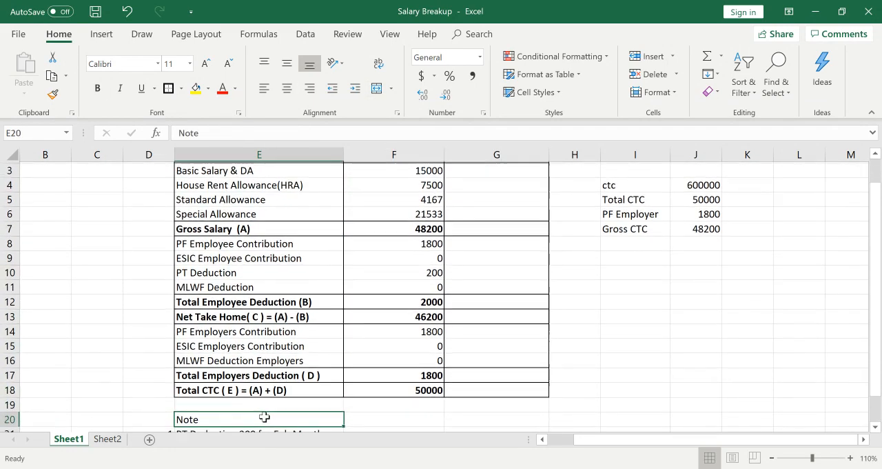
key("Up")
key("Up")
key("Down")
key("Down")
key("Down")
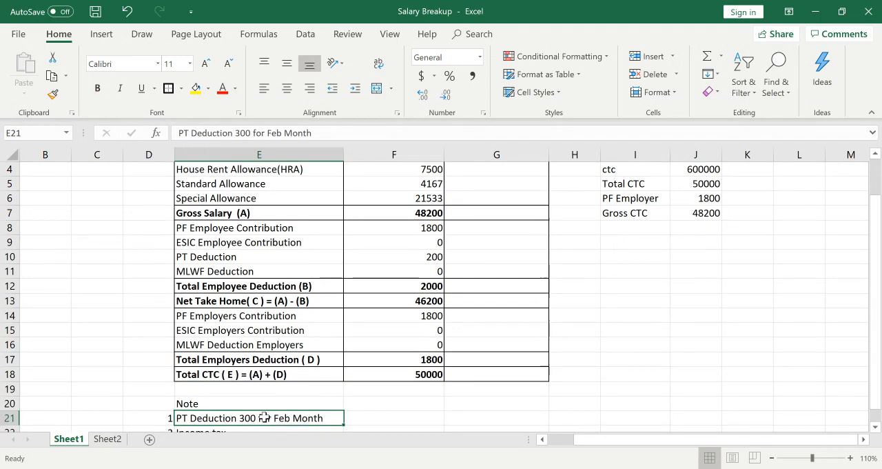
key("Down")
key("Down")
key("Up")
key("Up")
key("Up")
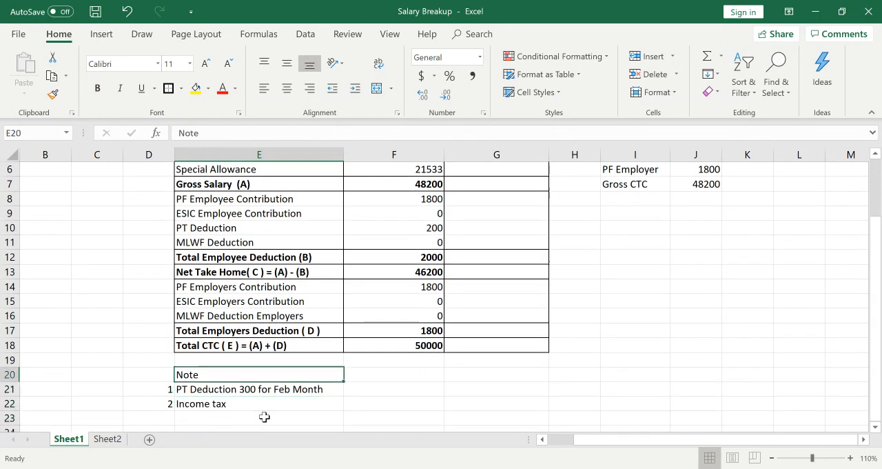
key("Down")
key("Down")
key("Up")
key("Up")
key("Down")
key("Down")
key("Down")
key("Down")
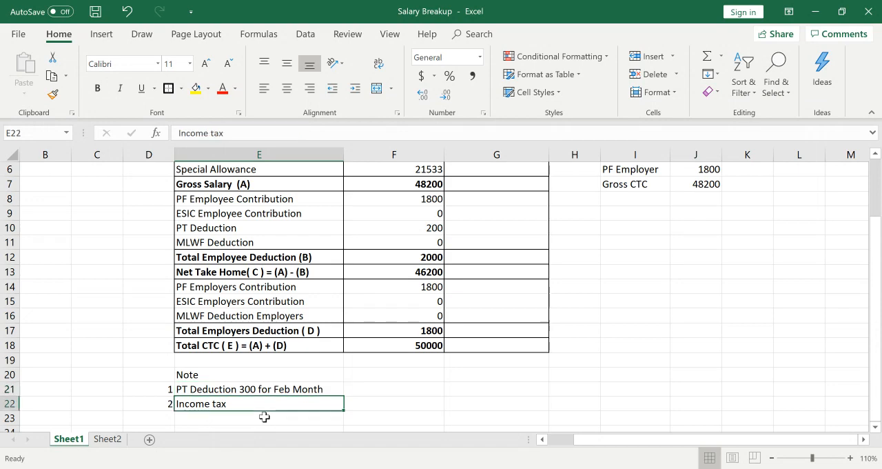
key("Up")
key("Up")
key("Up")
key("Up")
key("Up")
key("Up")
key("Up")
key("Up")
key("Up")
key("Up")
key("Up")
key("Up")
key("Up")
key("Up")
key("Up")
key("Up")
key("Up")
key("Up")
key("Up")
key("Up")
key("Up")
key("Up")
key("Up")
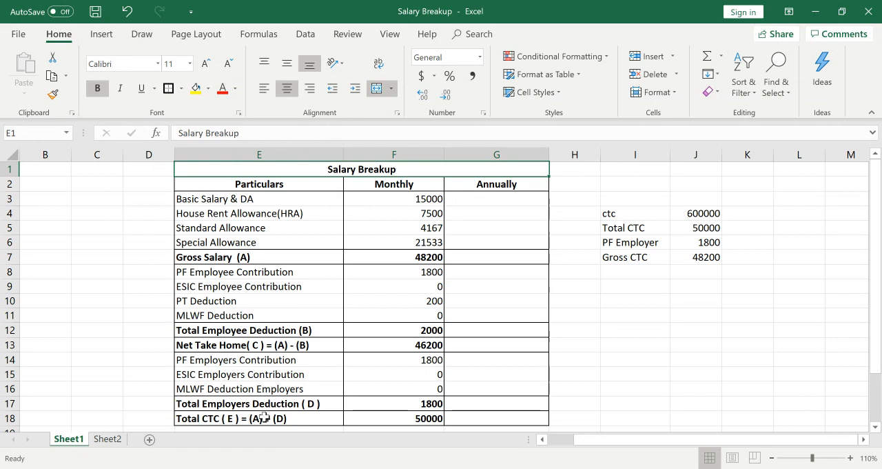
key("Down")
key("Down")
key("Down")
key("Down")
key("Down")
key("Down")
key("Down")
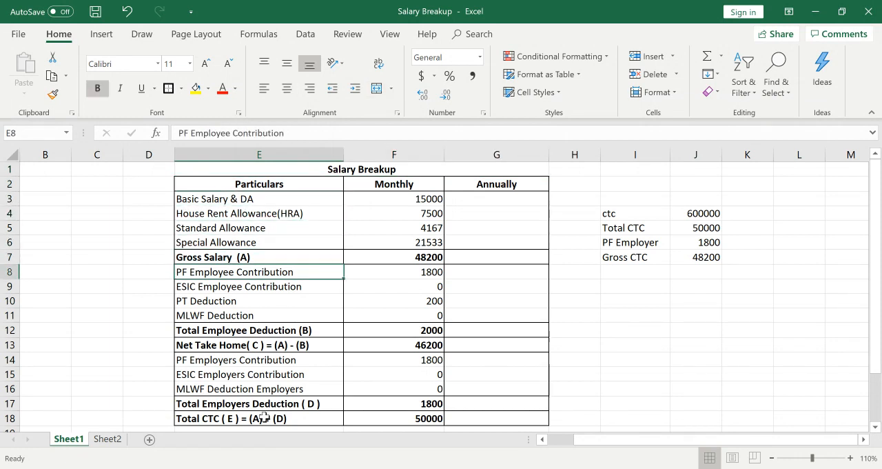